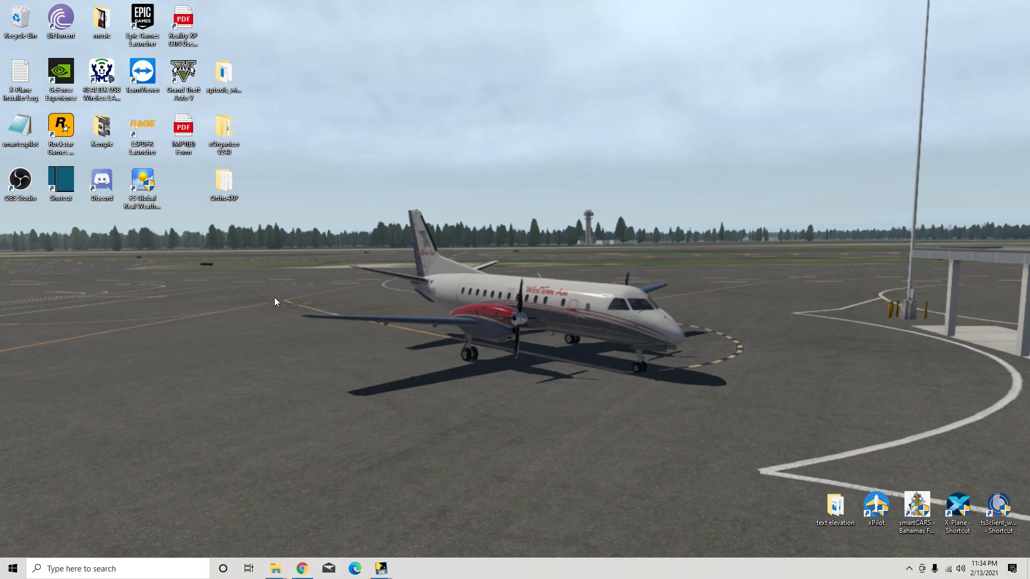
Step: Switch to Chrome and review the XPTools downloads on the X-Plane Command-Line Tools page
left_click(302, 568)
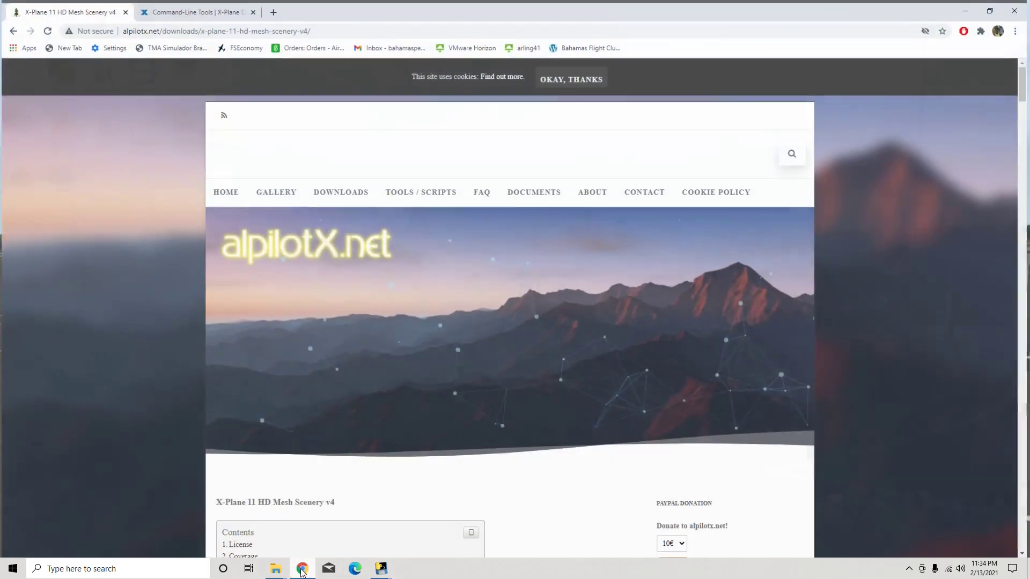
left_click(189, 9)
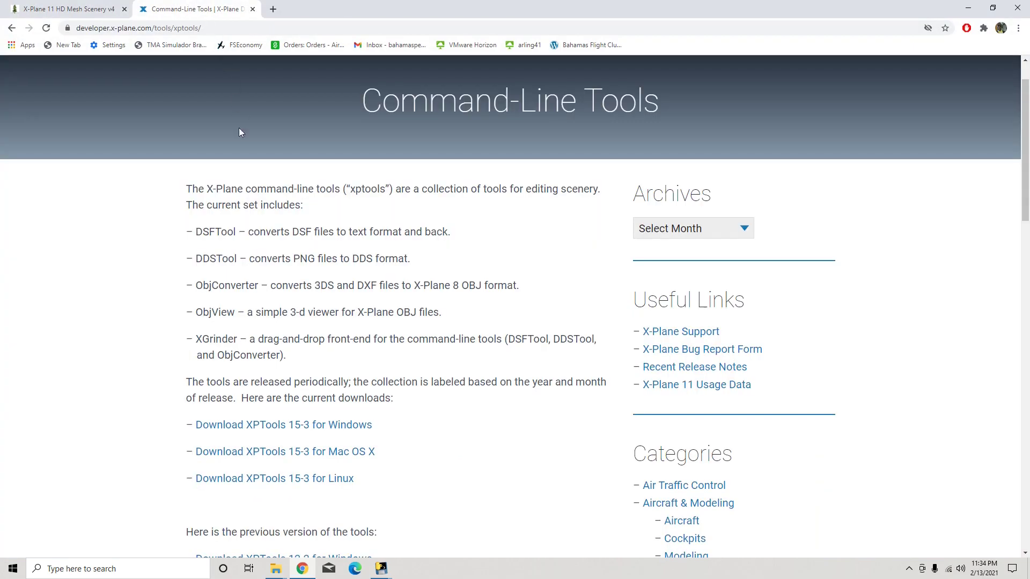
scroll(177, 193, "up", 1)
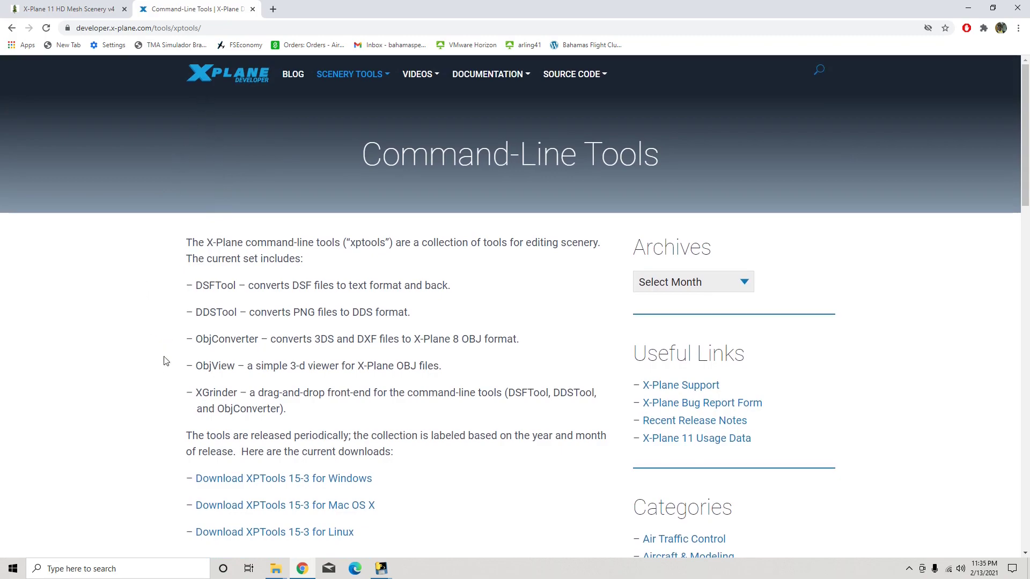
scroll(183, 367, "down", 2)
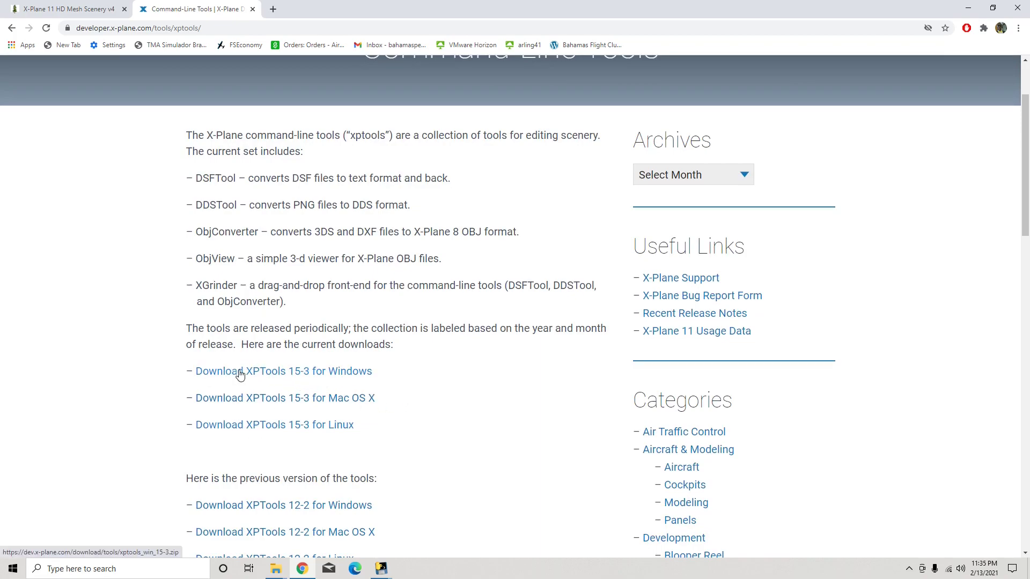
left_click(969, 9)
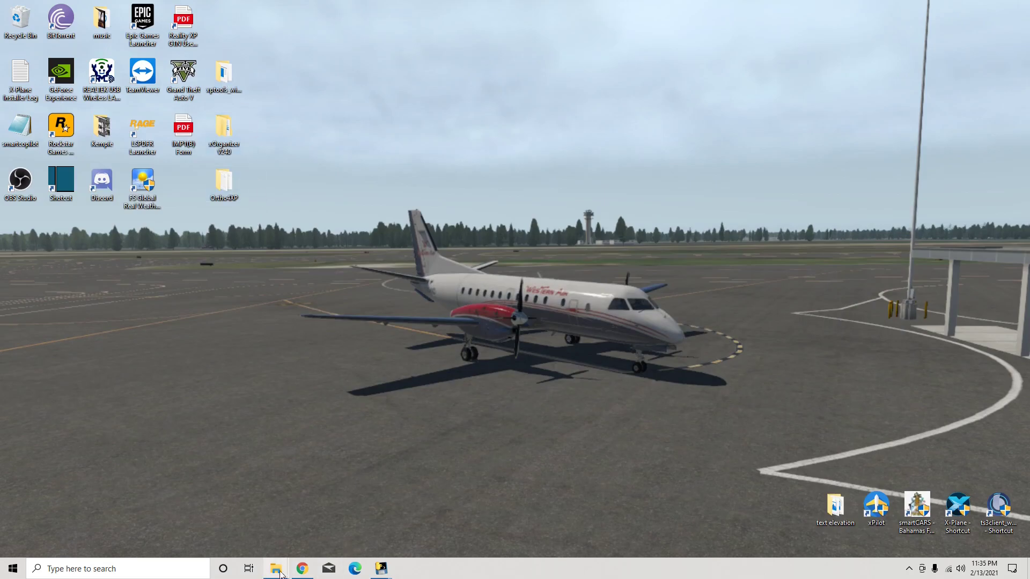
Step: Return to Chrome and locate the tile coverage map on alpilotx.net's X-Plane 11 HD Mesh Scenery v4 page
left_click(302, 569)
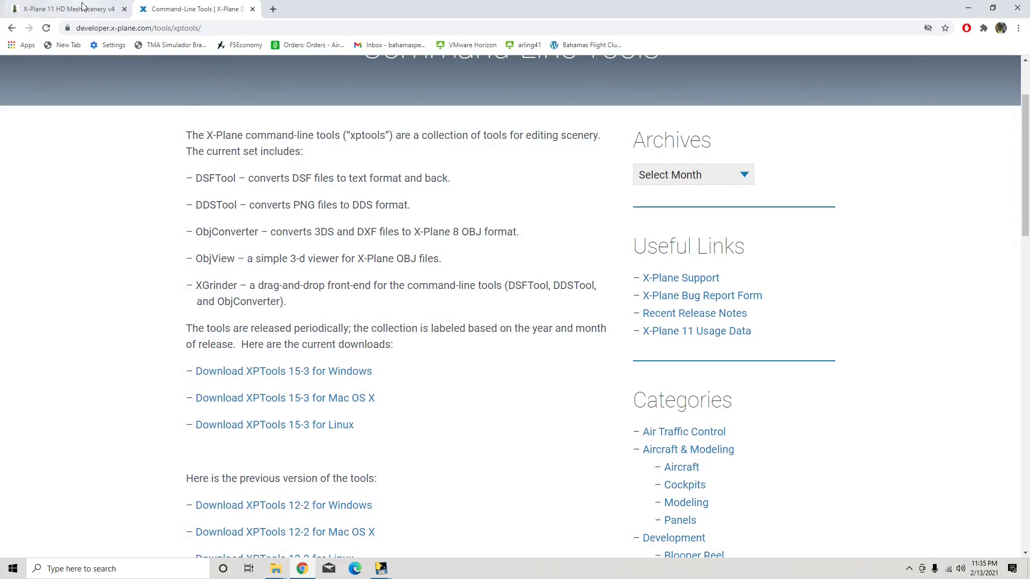
left_click(82, 7)
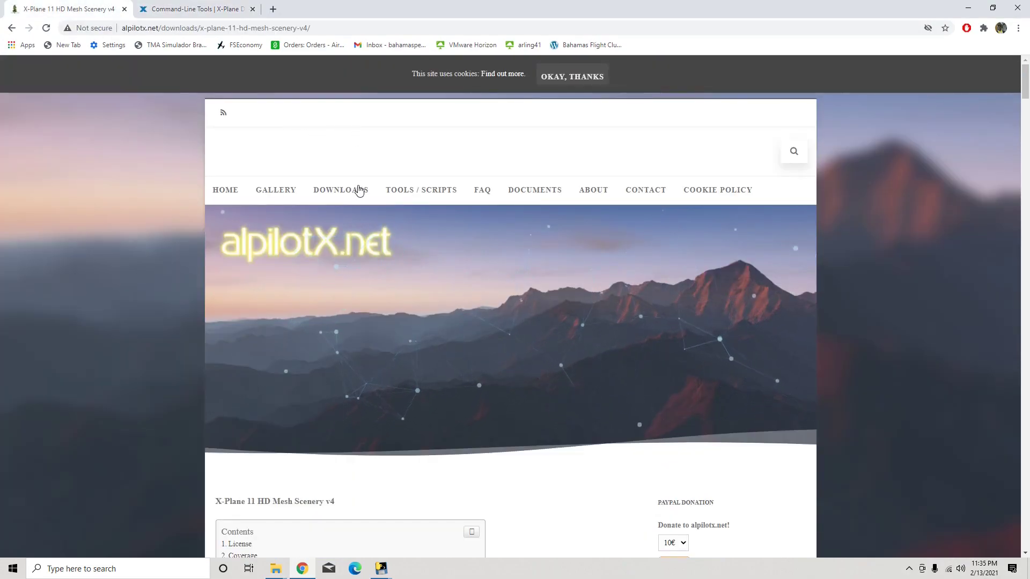
mouse_move(357, 191)
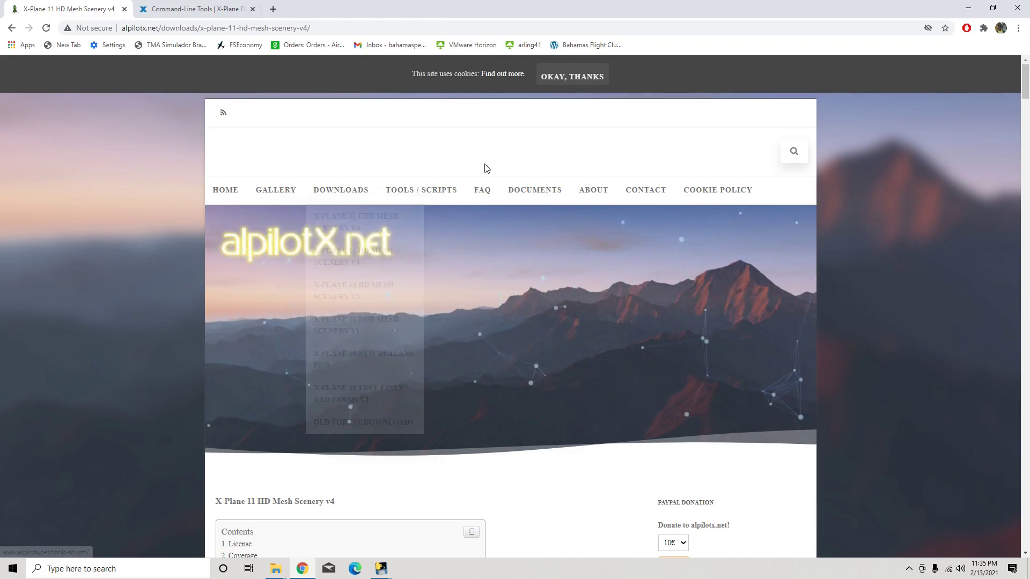
scroll(483, 472, "down", 4)
scroll(467, 411, "down", 18)
scroll(423, 392, "down", 18)
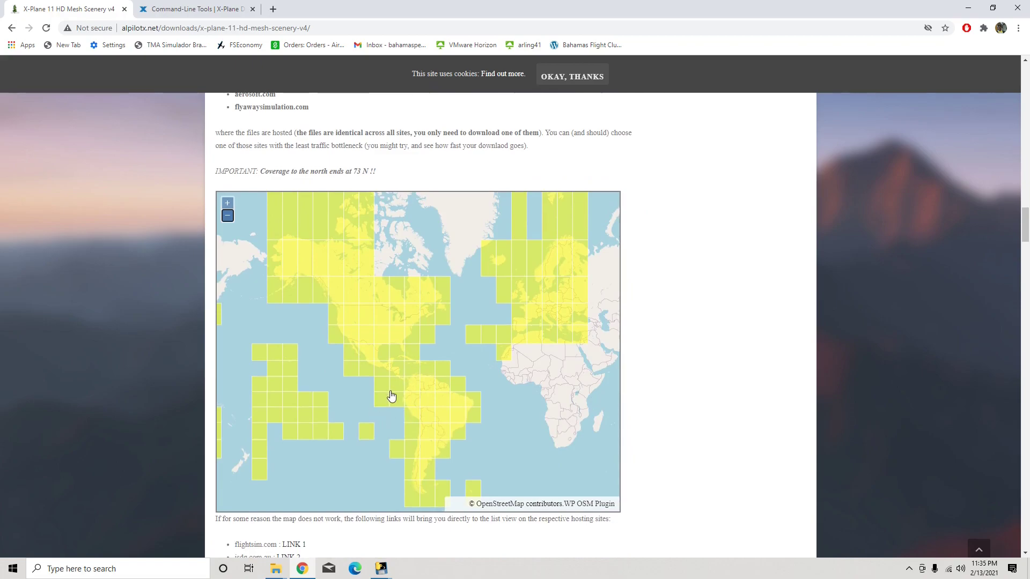
scroll(393, 395, "down", 1)
scroll(392, 396, "down", 1)
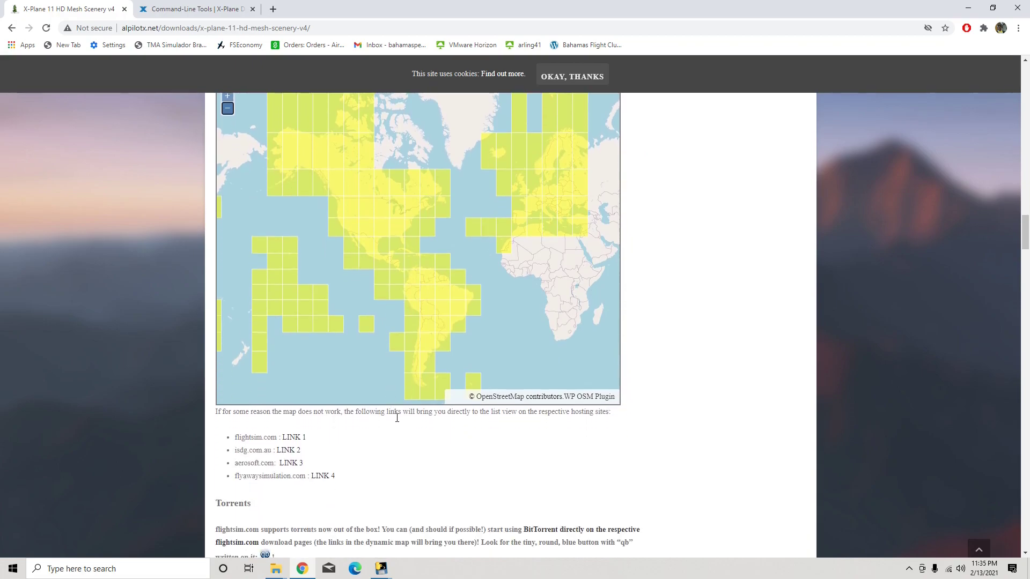
scroll(695, 364, "up", 1)
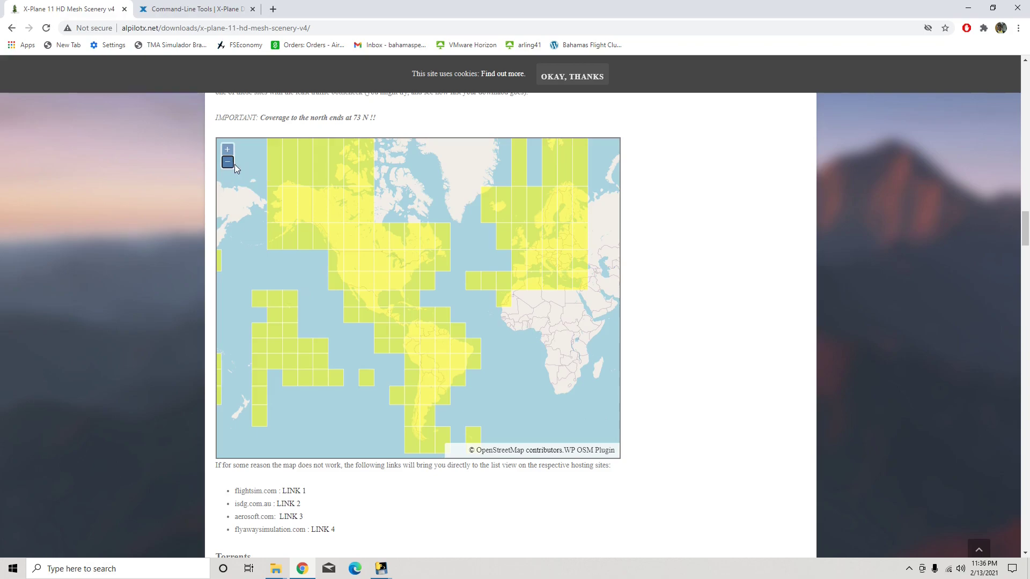
Step: Enlarge the coverage map around the Caribbean and display the download links for the tile covering the Bahamas
left_click(229, 150)
left_click(229, 150)
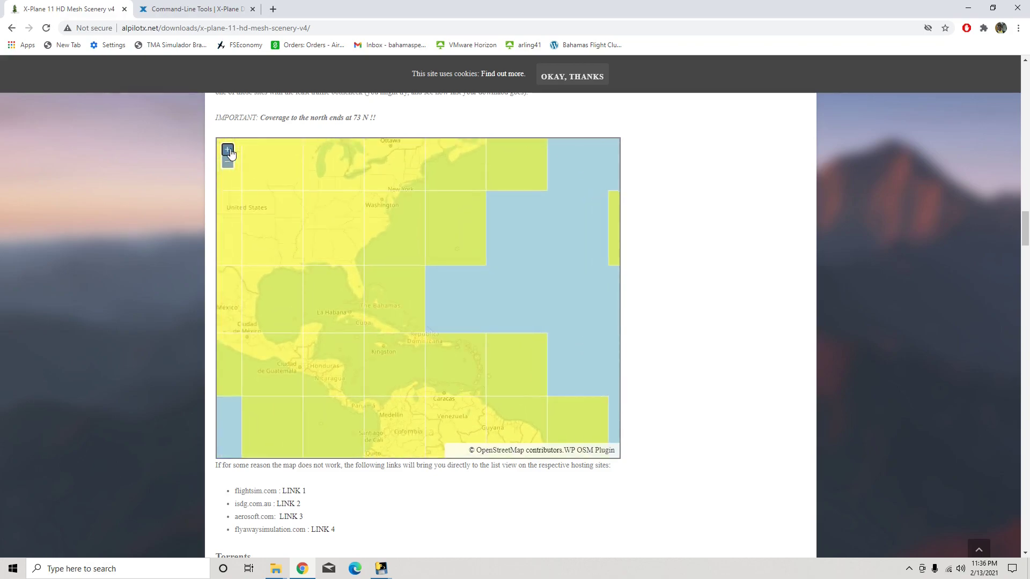
left_click(230, 151)
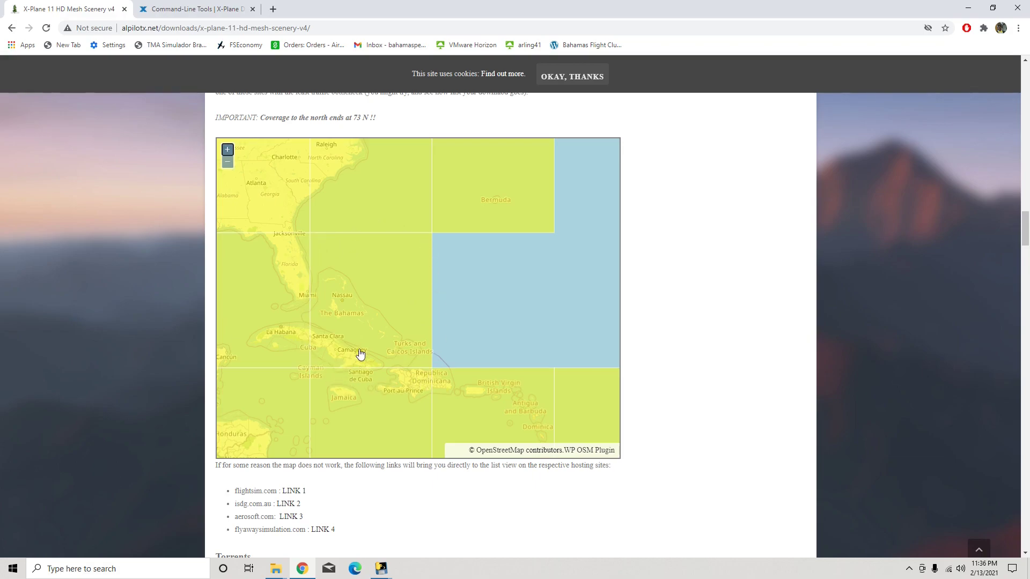
left_click(354, 310)
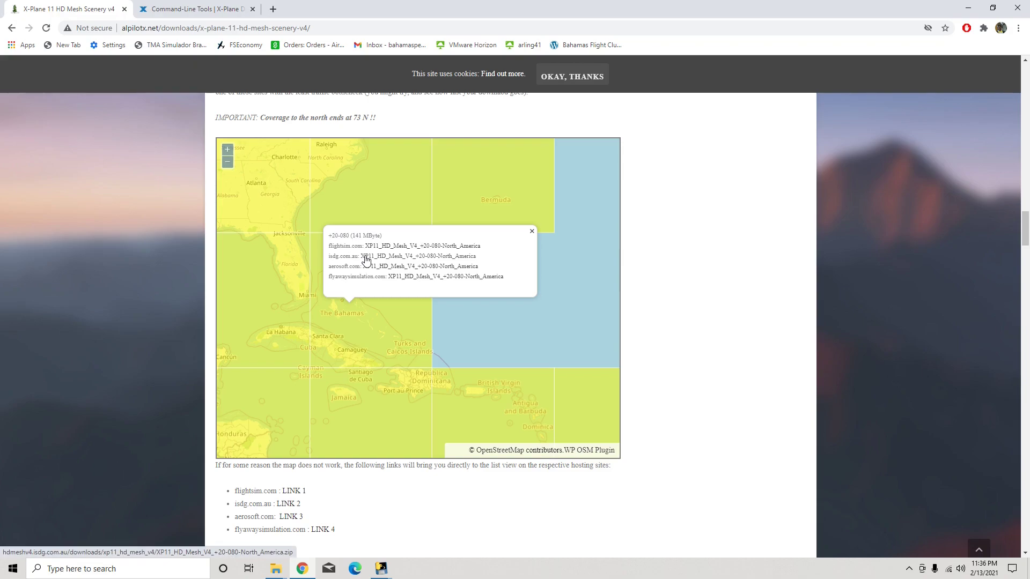
left_click(967, 8)
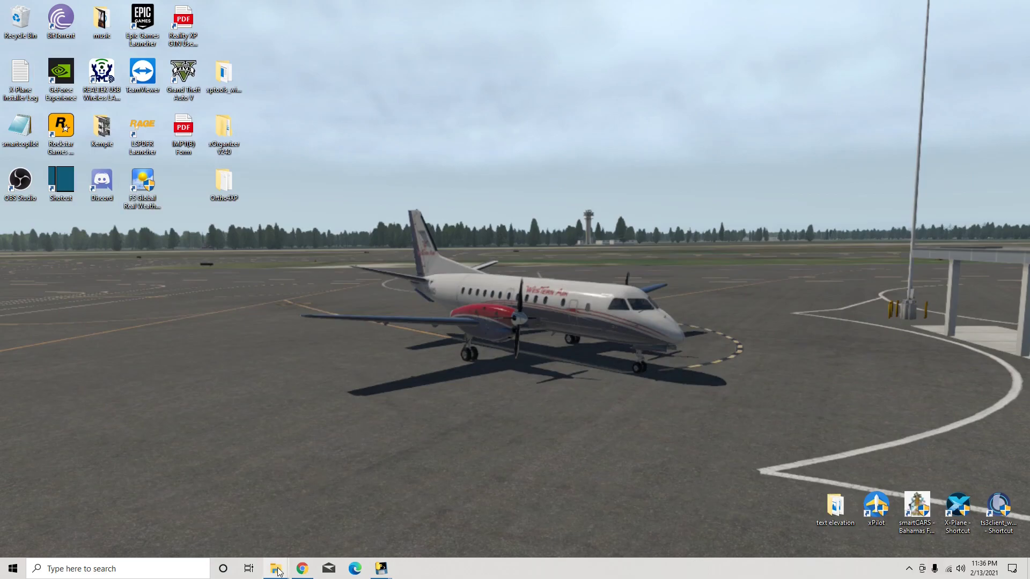
Step: Switch to File Explorer and look through the scenery folders in X-Plane 11's Custom Scenery folder
mouse_move(277, 570)
left_click(158, 523)
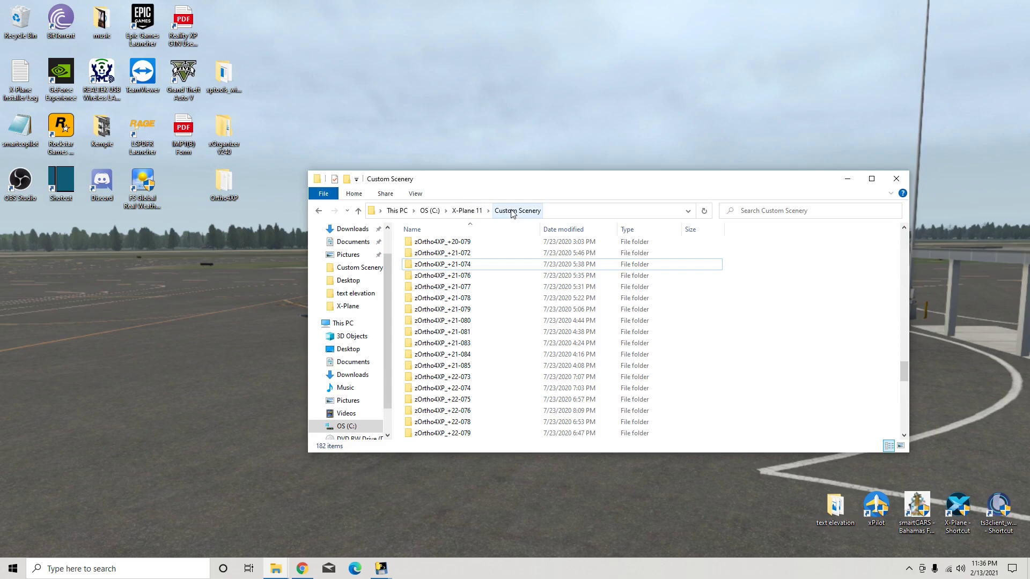
scroll(490, 327, "up", 17)
scroll(491, 329, "up", 15)
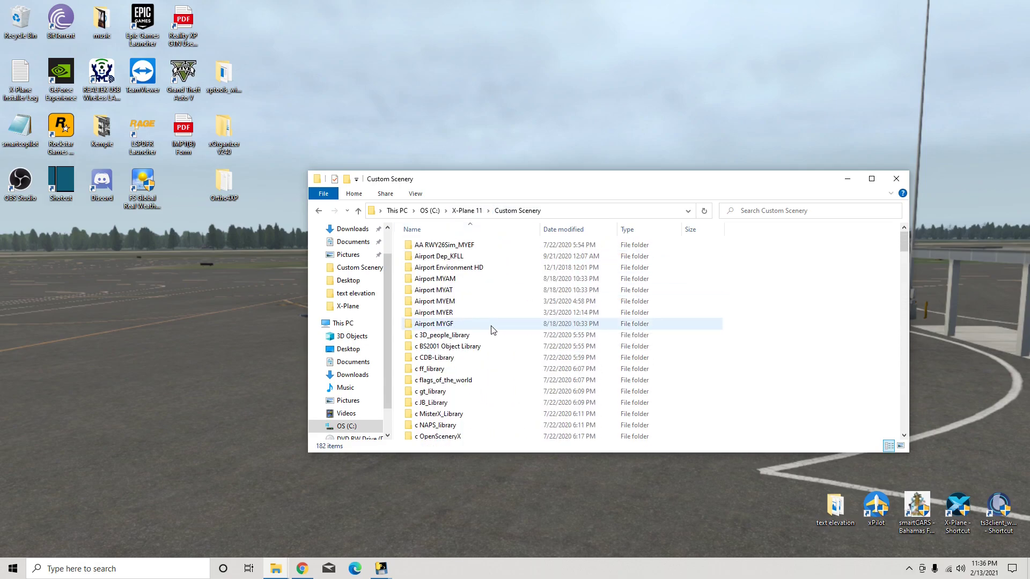
scroll(491, 329, "down", 20)
scroll(489, 354, "down", 20)
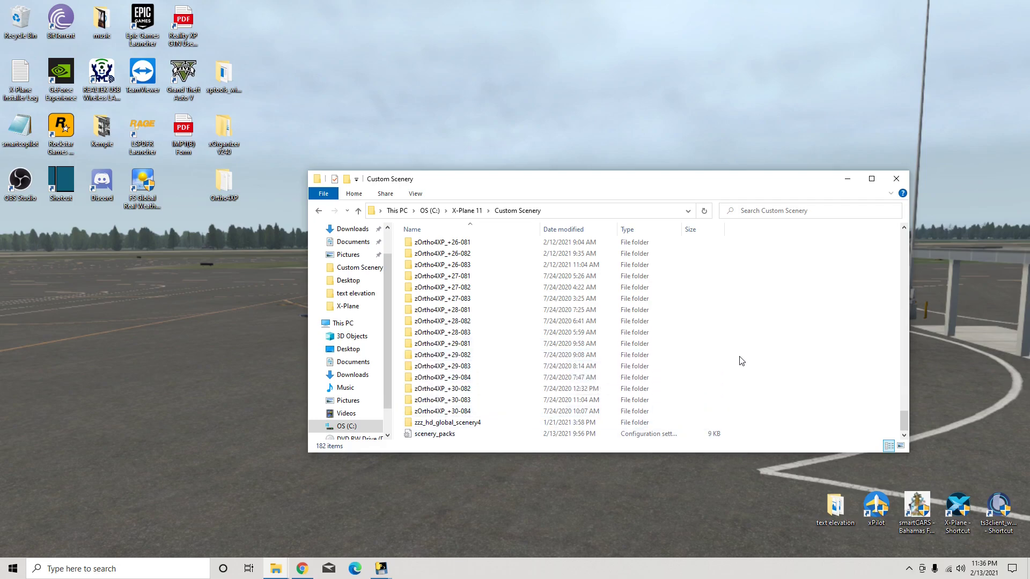
right_click(761, 349)
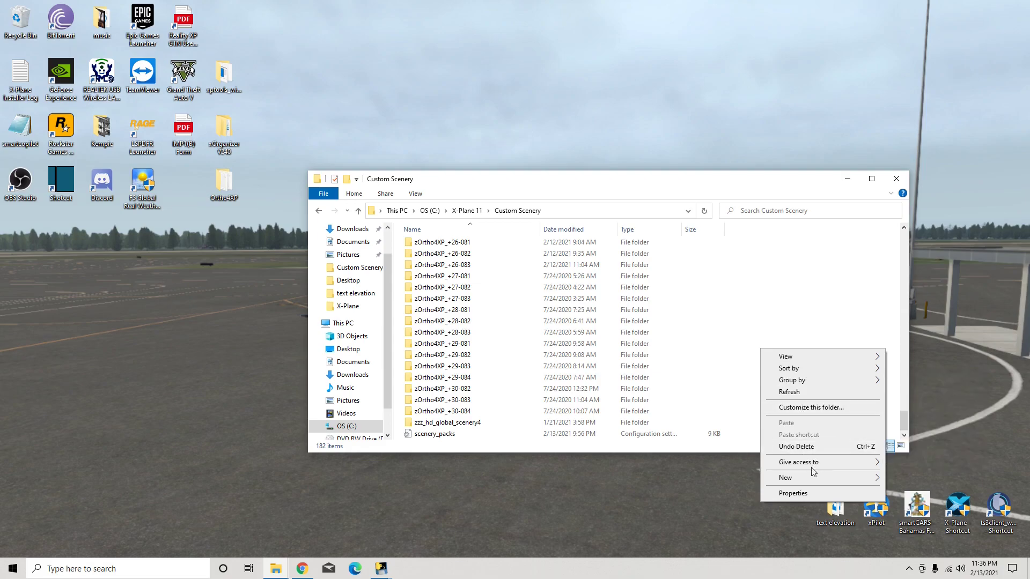
mouse_move(813, 477)
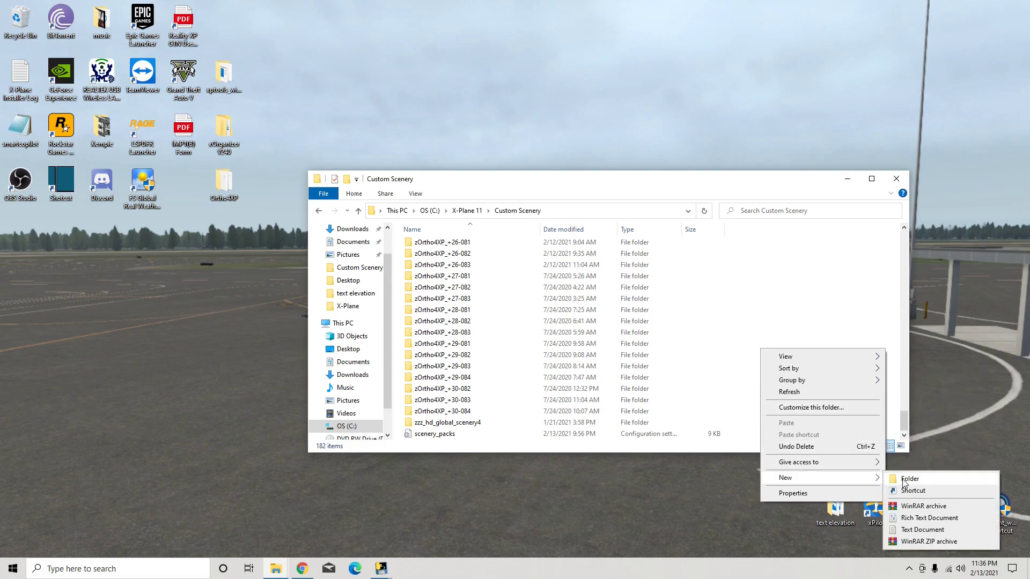
left_click(717, 322)
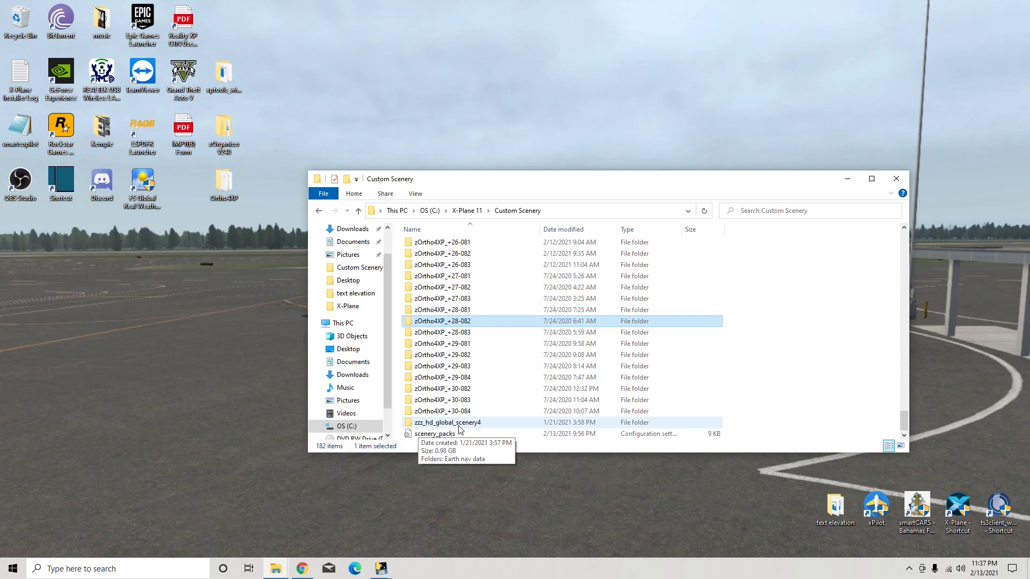
Step: Open Earth nav data inside zzz_hd_global_scenery4 and compare its tile folders with the Bahamas tile's download links in Chrome
double_click(504, 426)
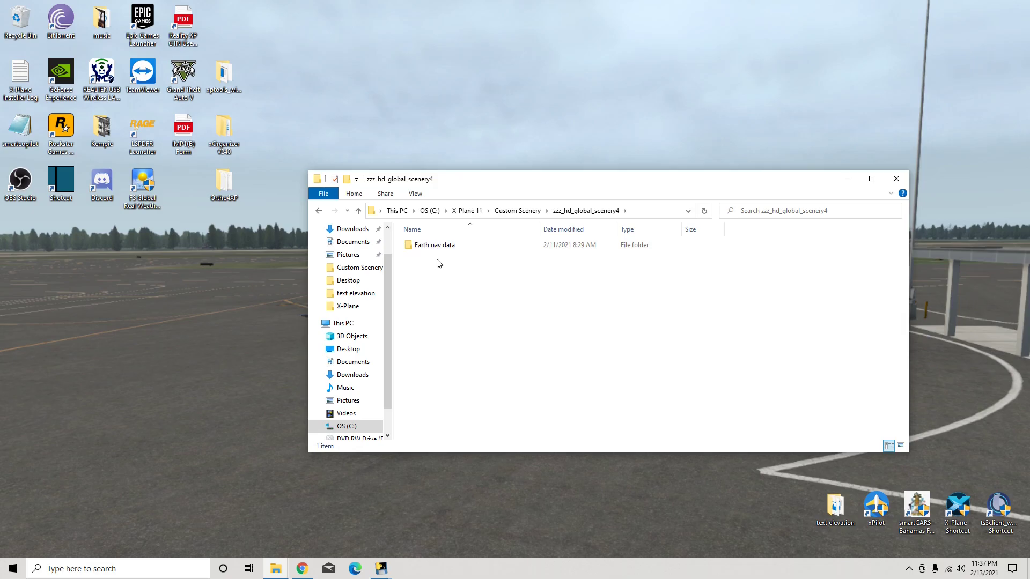
double_click(425, 245)
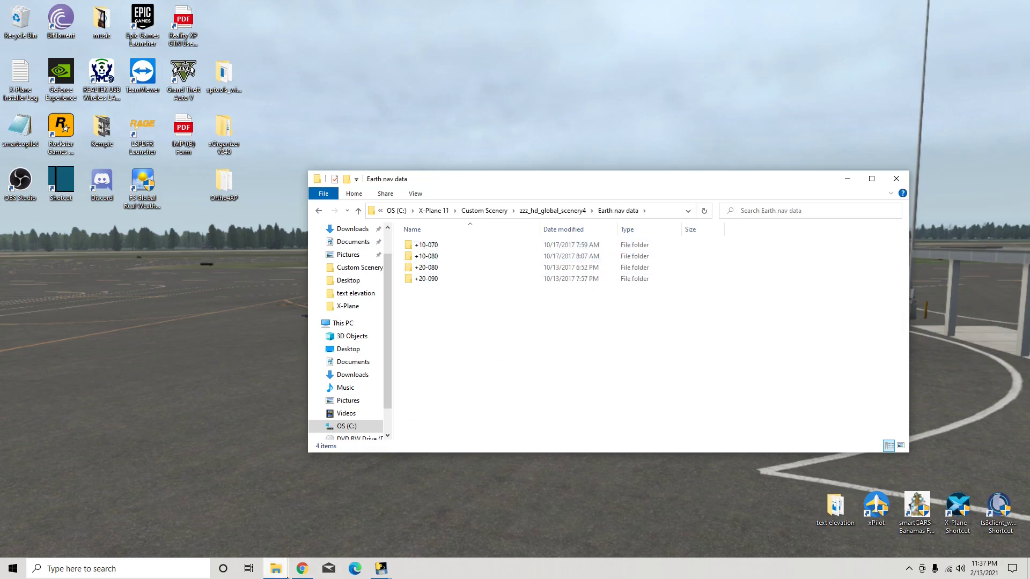
left_click(302, 568)
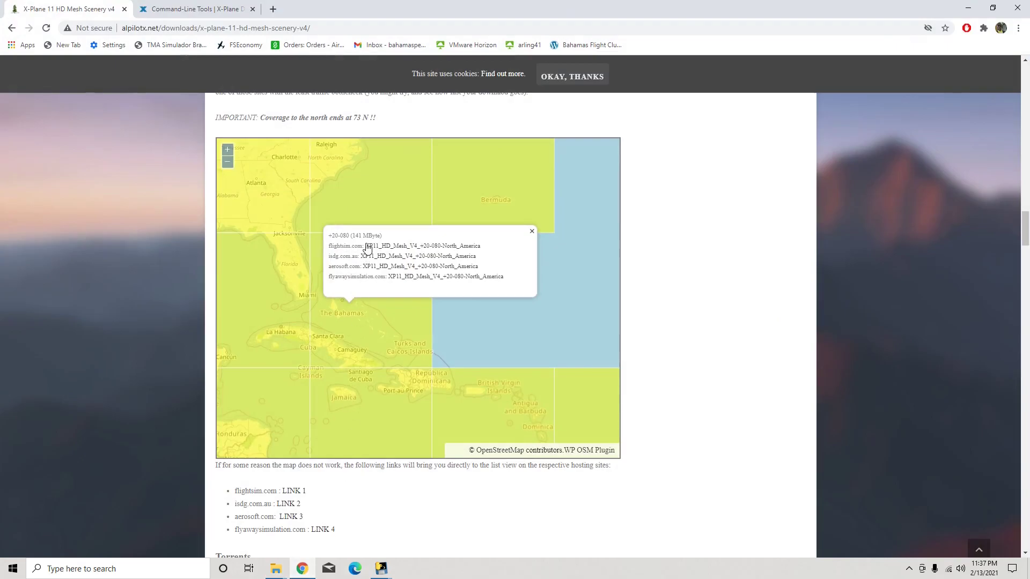
left_click(968, 8)
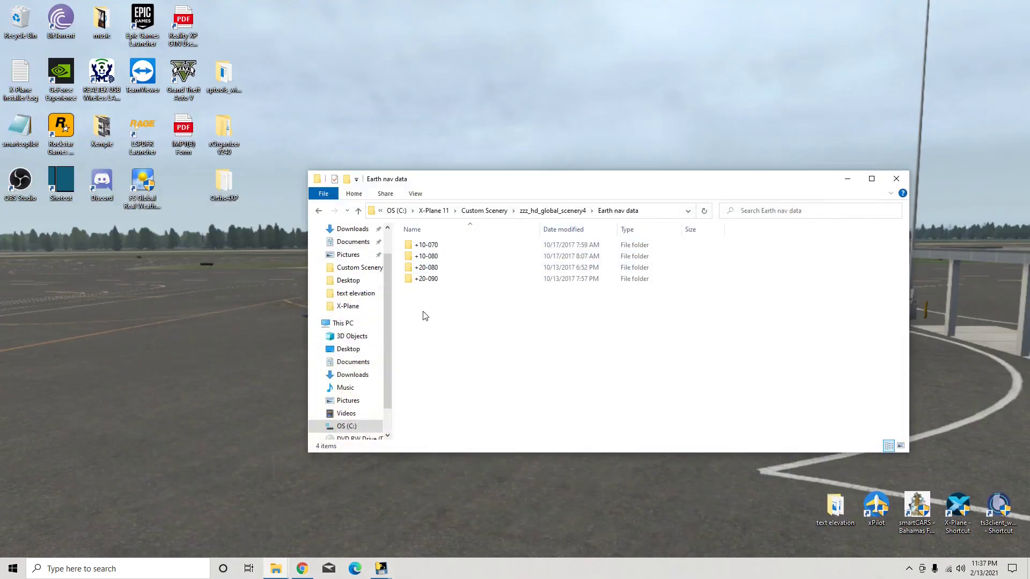
Step: Open the +20-080 tile folder and look over the DSF files it contains
left_click(431, 269)
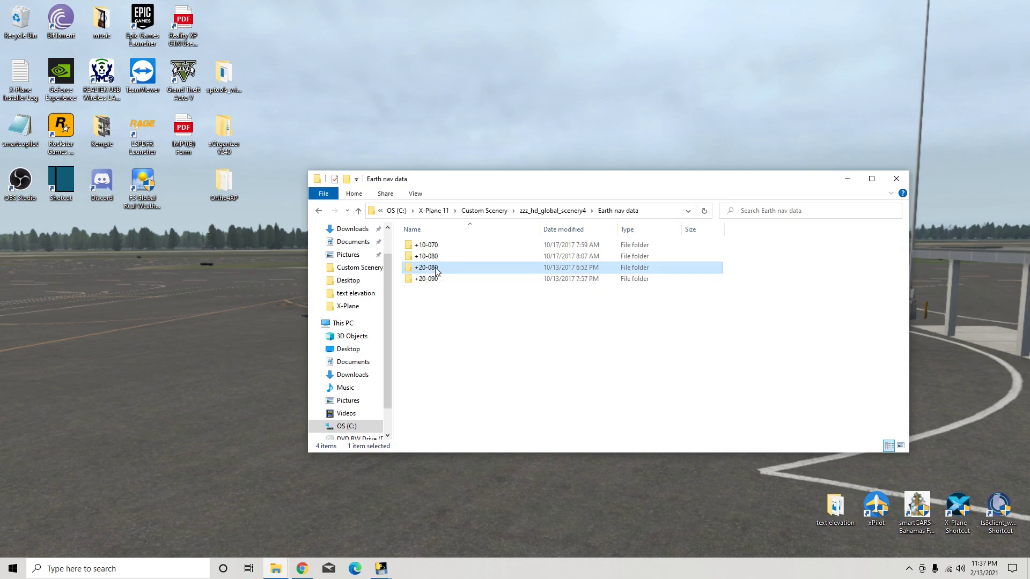
double_click(436, 271)
scroll(467, 301, "down", 8)
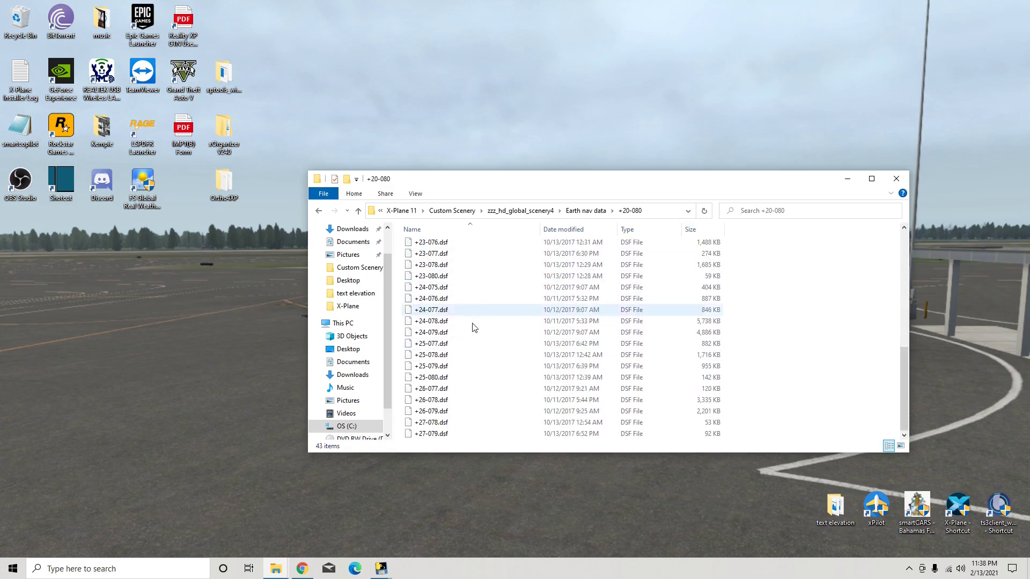
Step: Return to the HD mesh coverage map in Chrome and dismiss the Bahamas tile's download links
left_click(302, 568)
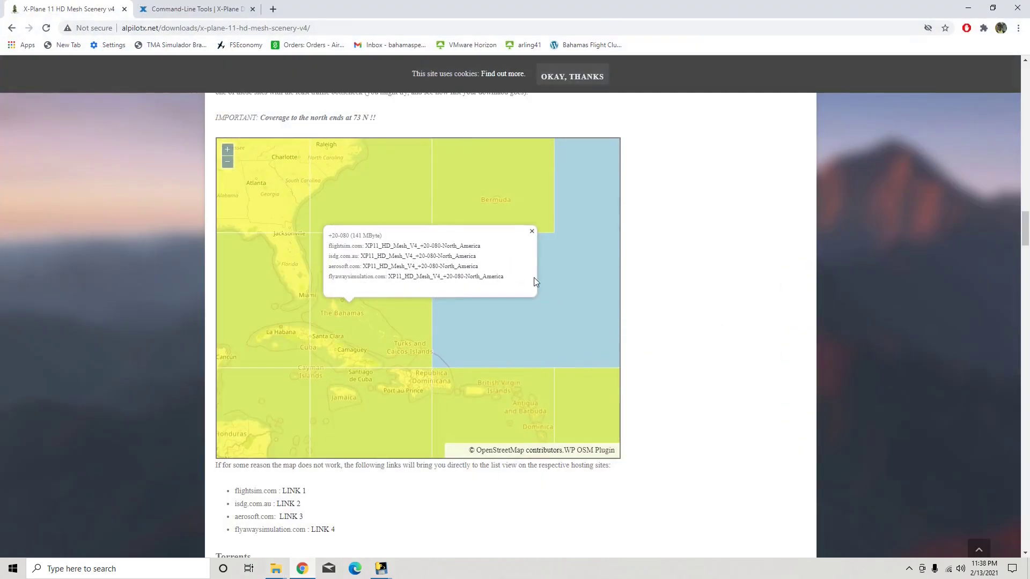
left_click(532, 231)
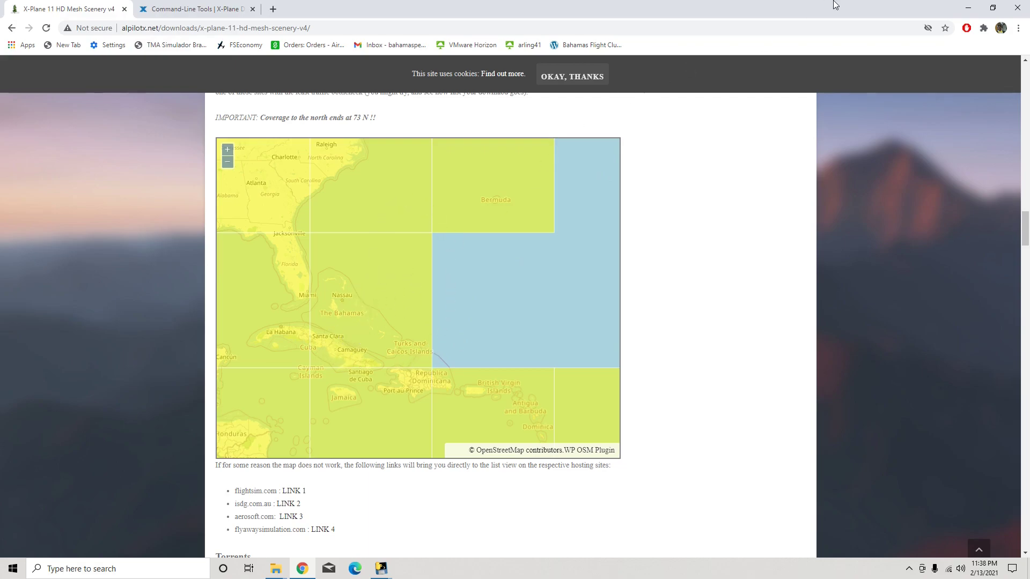
left_click(968, 8)
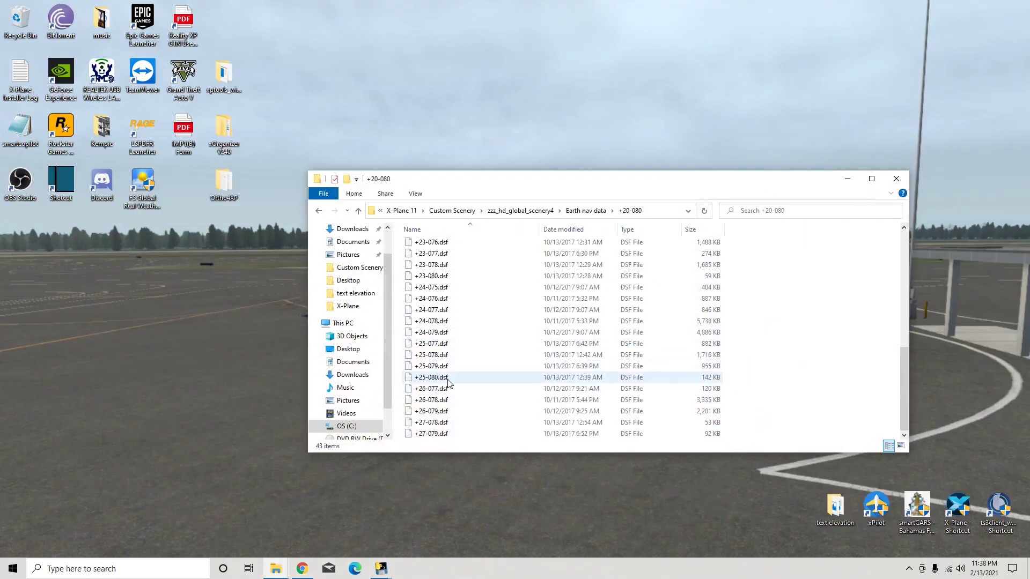
Step: Review the +20-080 folder's DSF list back up to the +20 latitude files
scroll(442, 308, "up", 3)
scroll(443, 317, "down", 3)
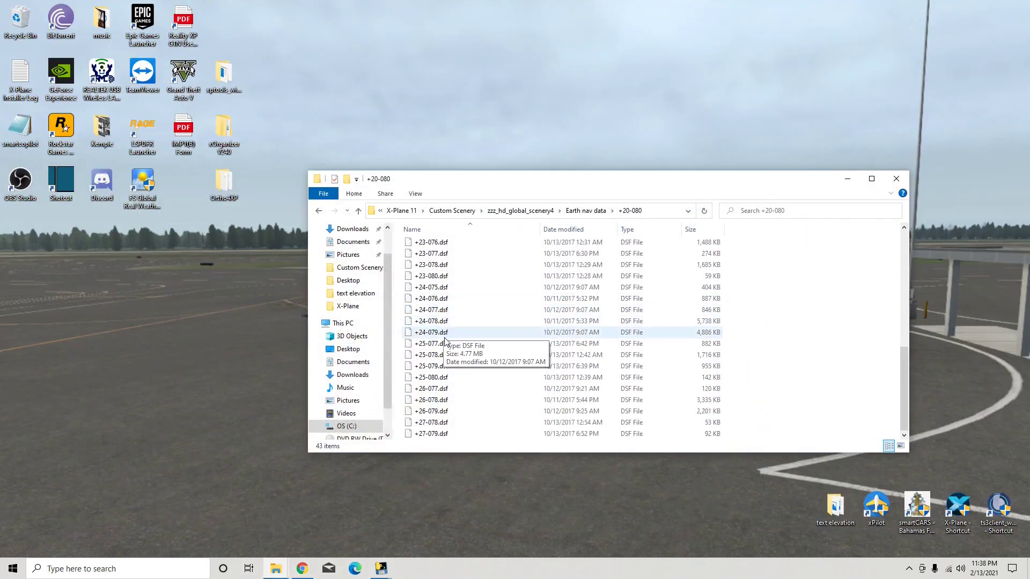
scroll(446, 357, "up", 4)
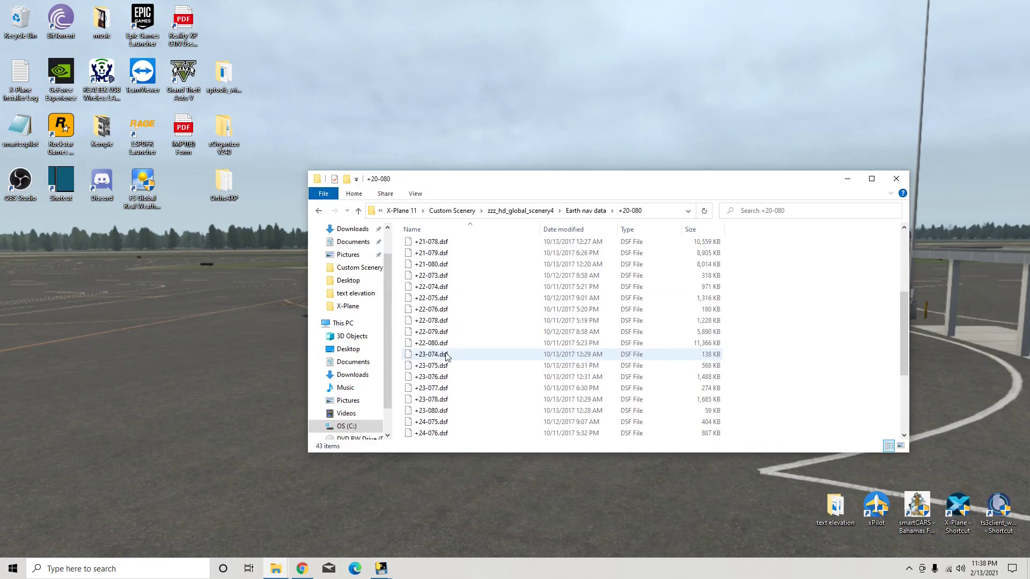
scroll(447, 357, "up", 4)
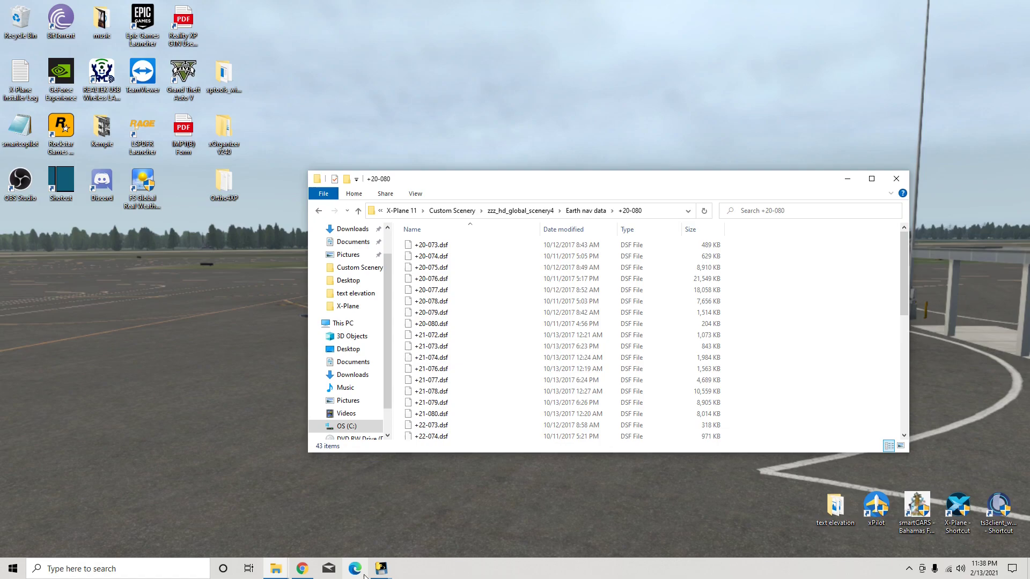
Step: Switch to the Ortho4XP 1.30 window
mouse_move(379, 573)
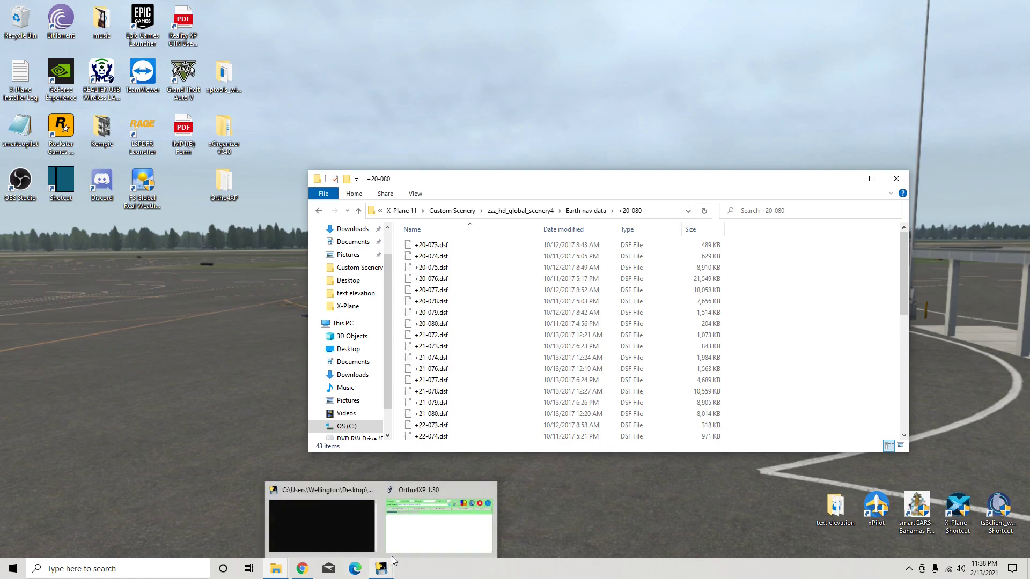
left_click(423, 532)
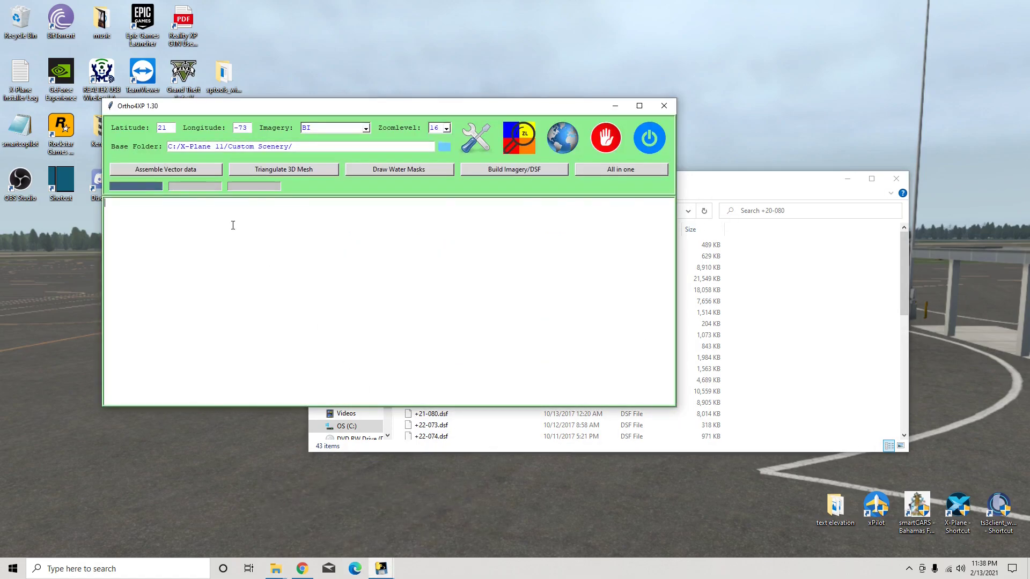
Step: Select tile +21-073 over Turks and Caicos on the Ortho4XP tile map and return to the +20-080 folder
left_click(570, 142)
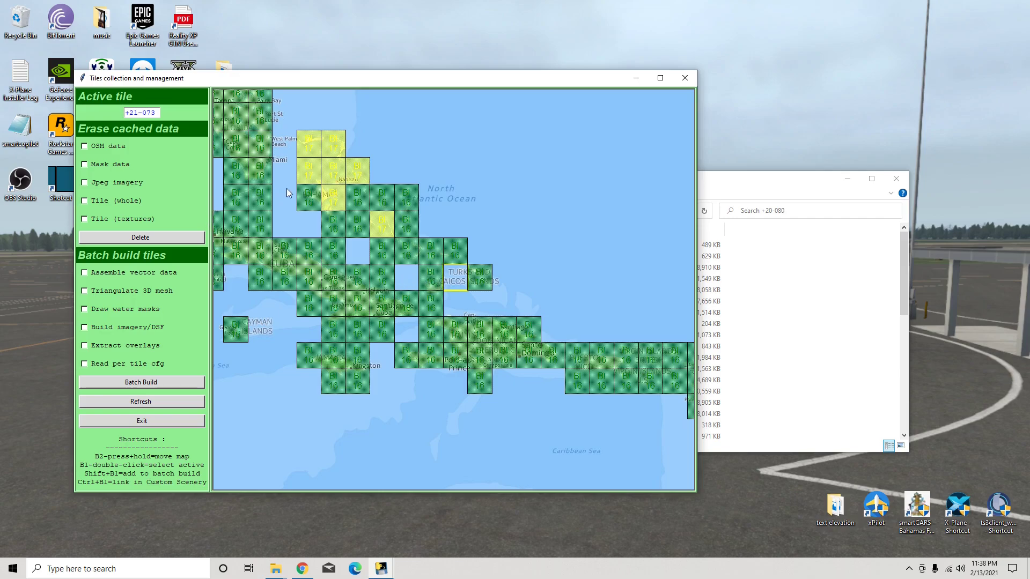
left_click(460, 276)
left_click(638, 82)
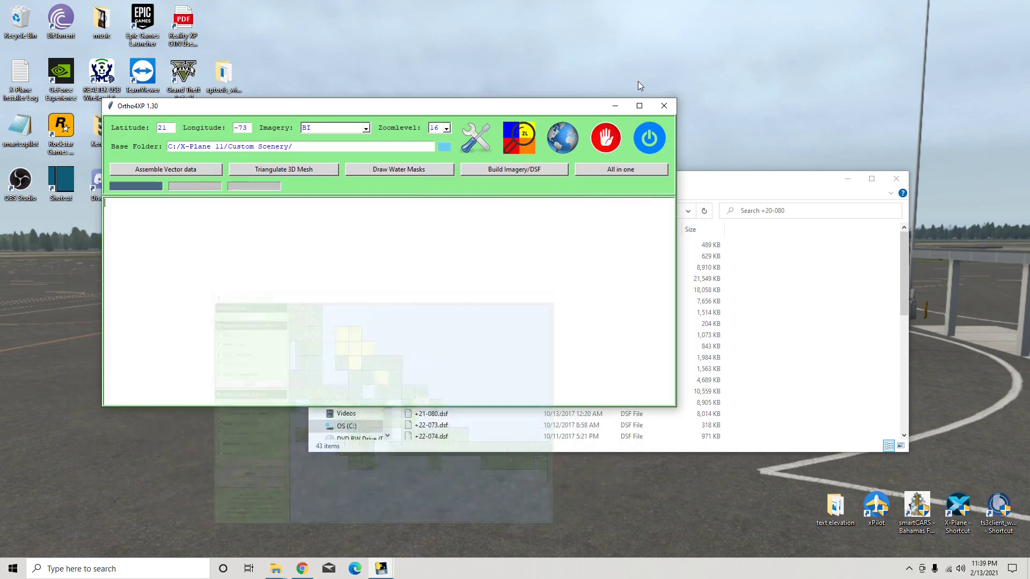
left_click(618, 105)
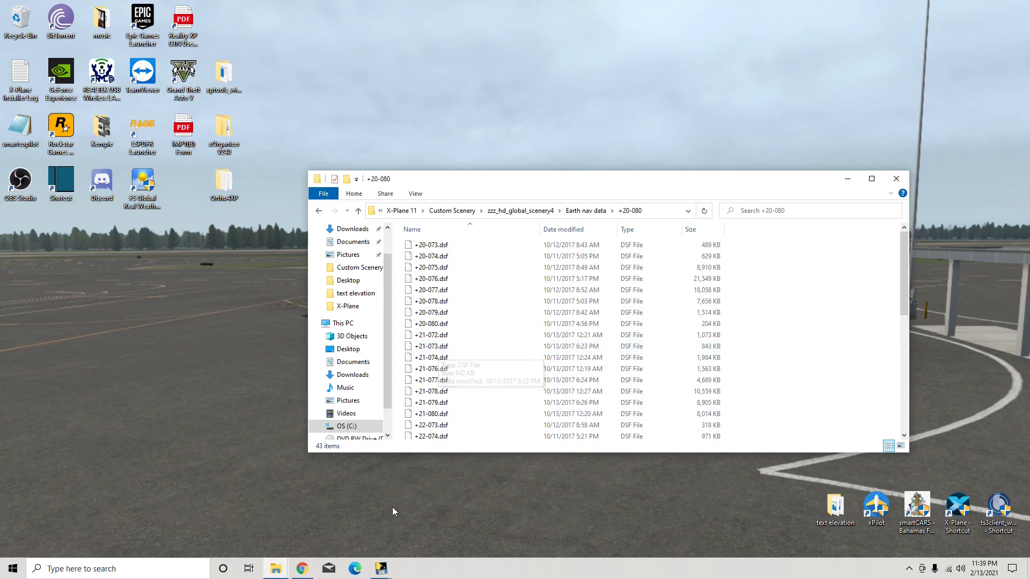
Step: Recheck the active tile's coordinates in the tiles collection window against the +20-080 folder
mouse_move(384, 574)
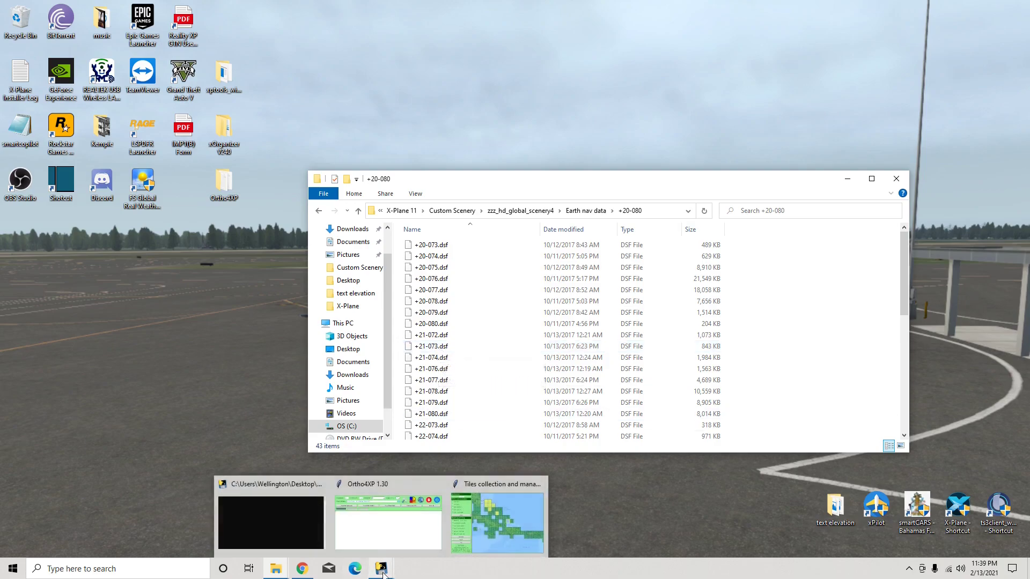
left_click(488, 523)
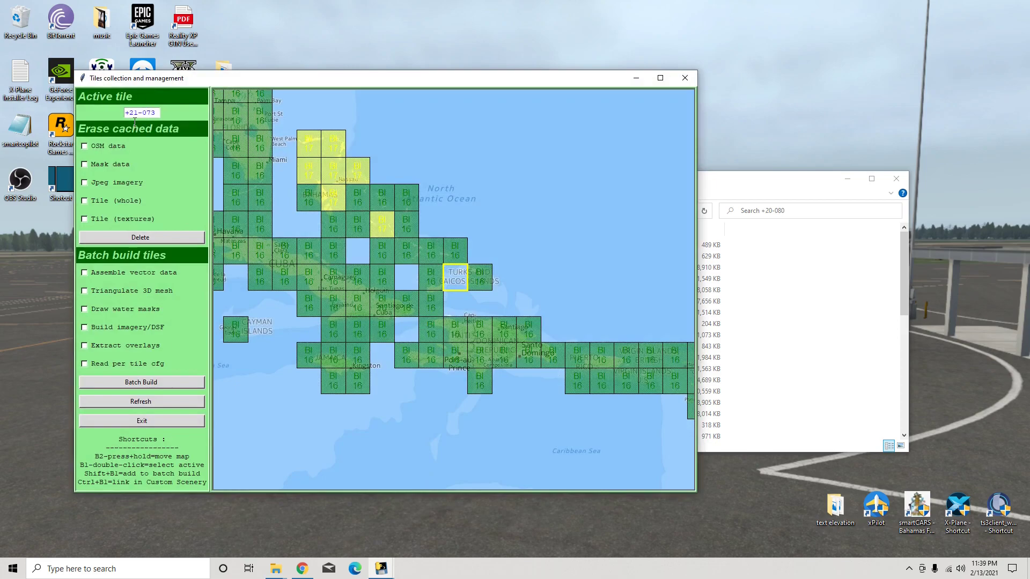
left_click(637, 78)
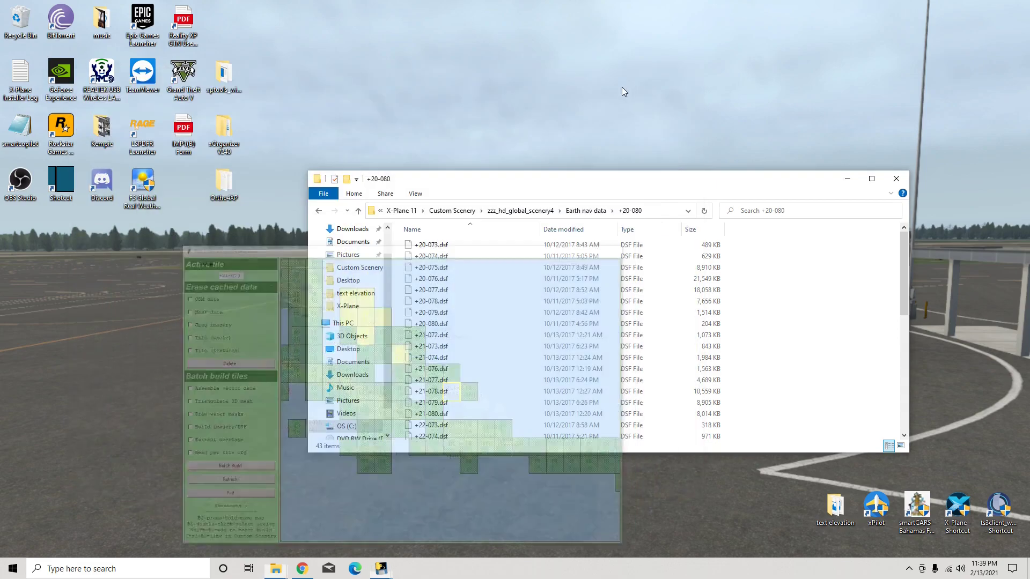
Step: Copy +21-073.dsf from the +20-080 folder into the xptools_win_15-3 folder
right_click(436, 350)
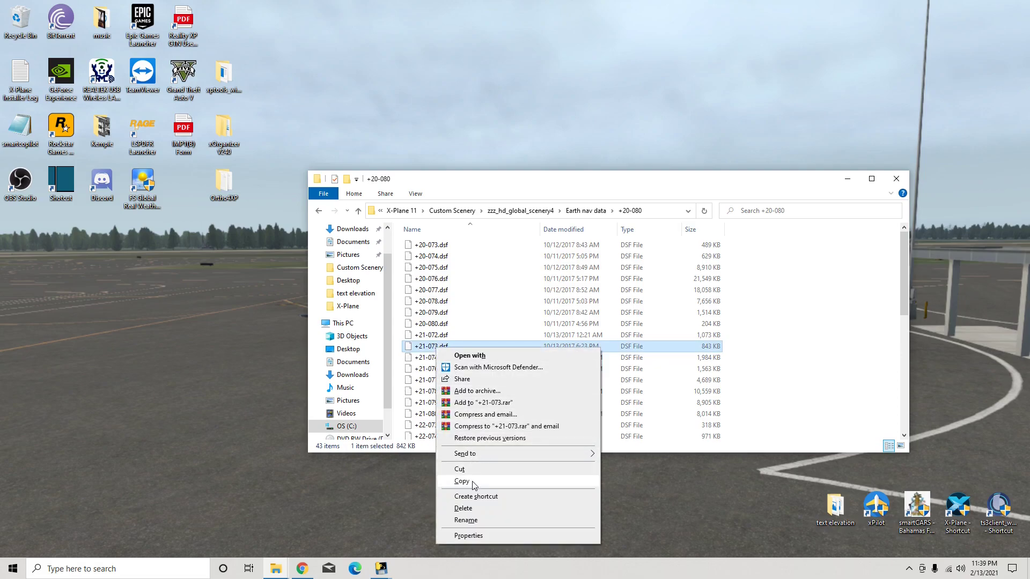
left_click(474, 482)
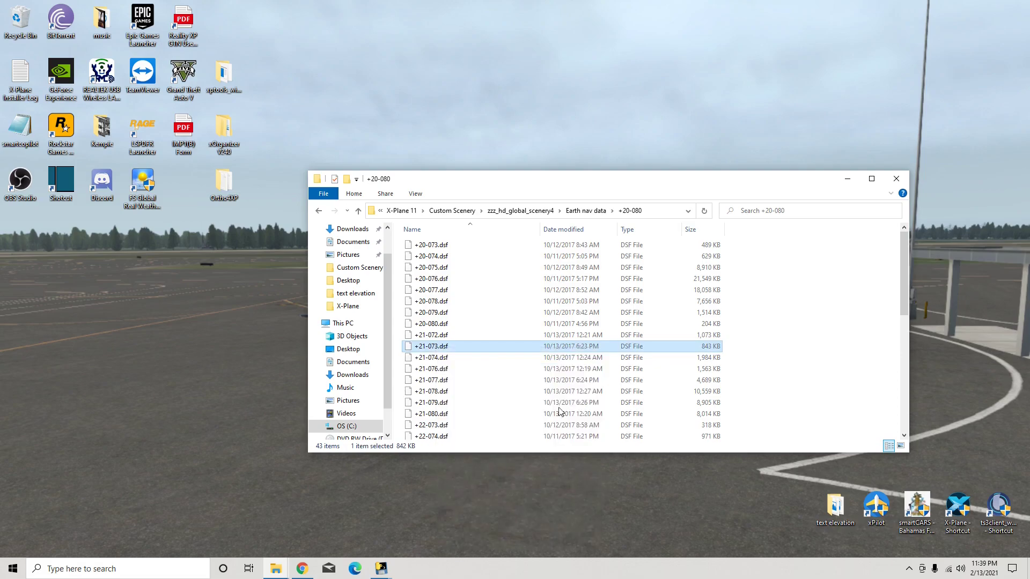
left_click(851, 184)
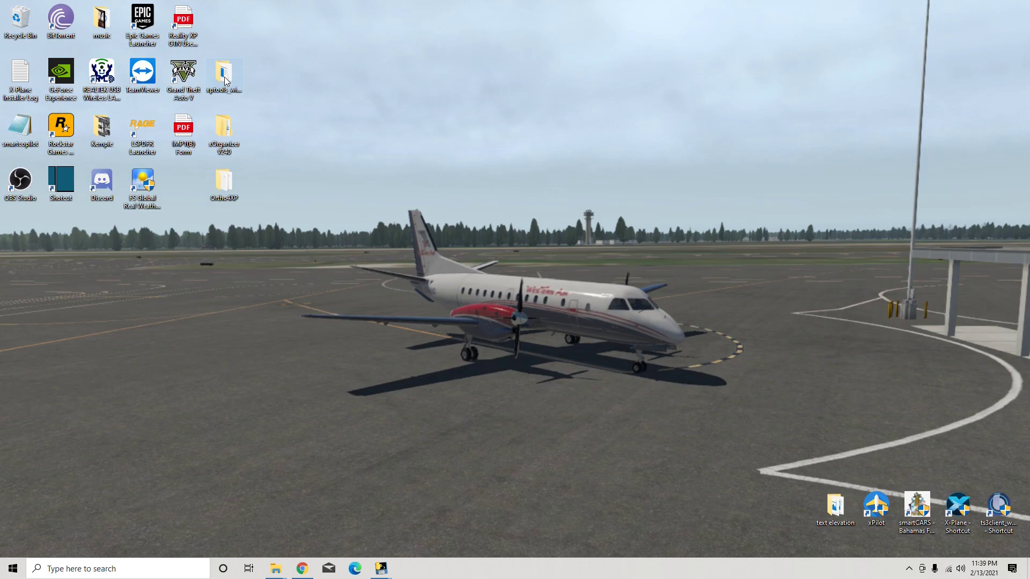
mouse_move(275, 570)
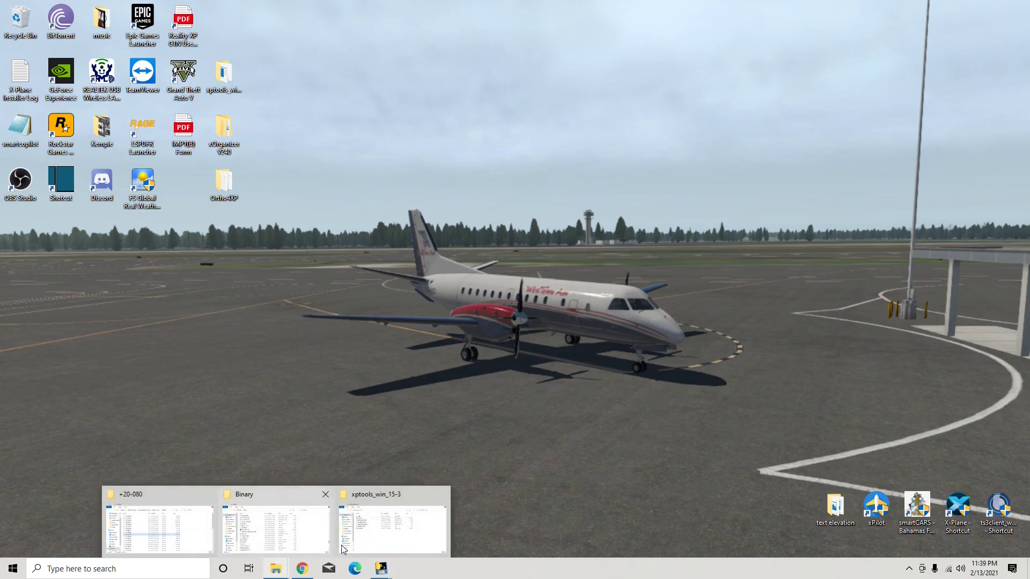
left_click(394, 532)
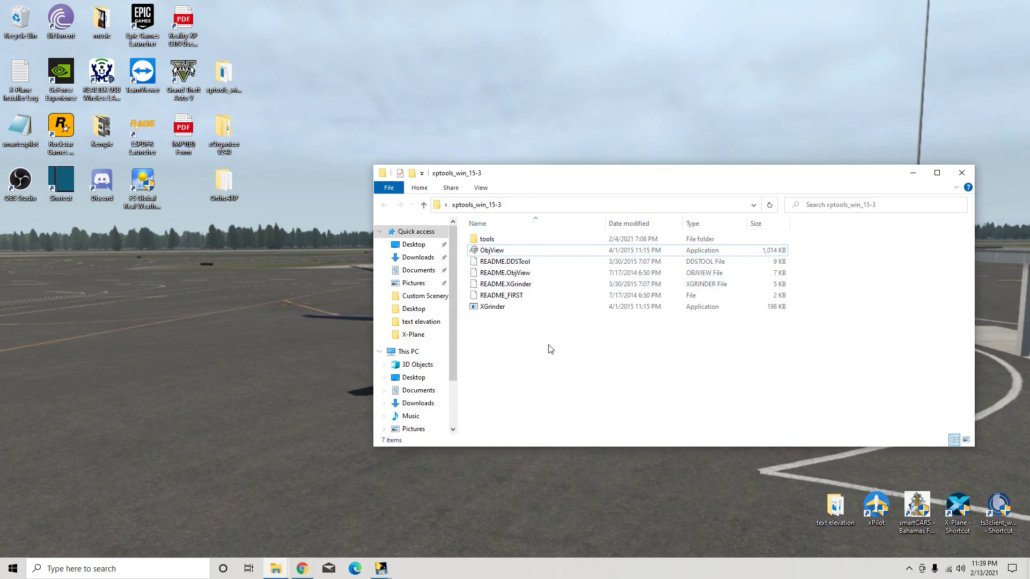
right_click(517, 346)
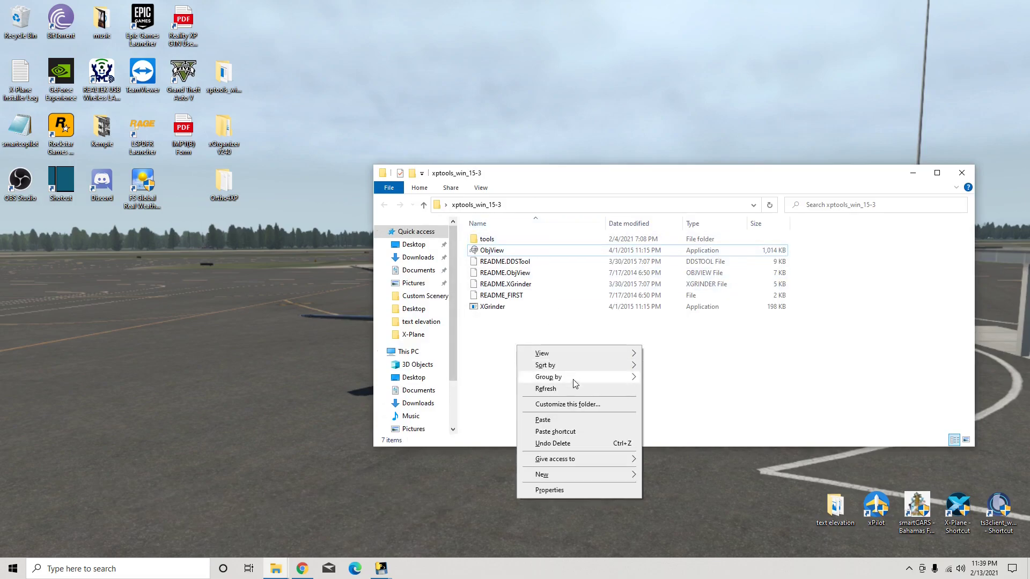
left_click(558, 421)
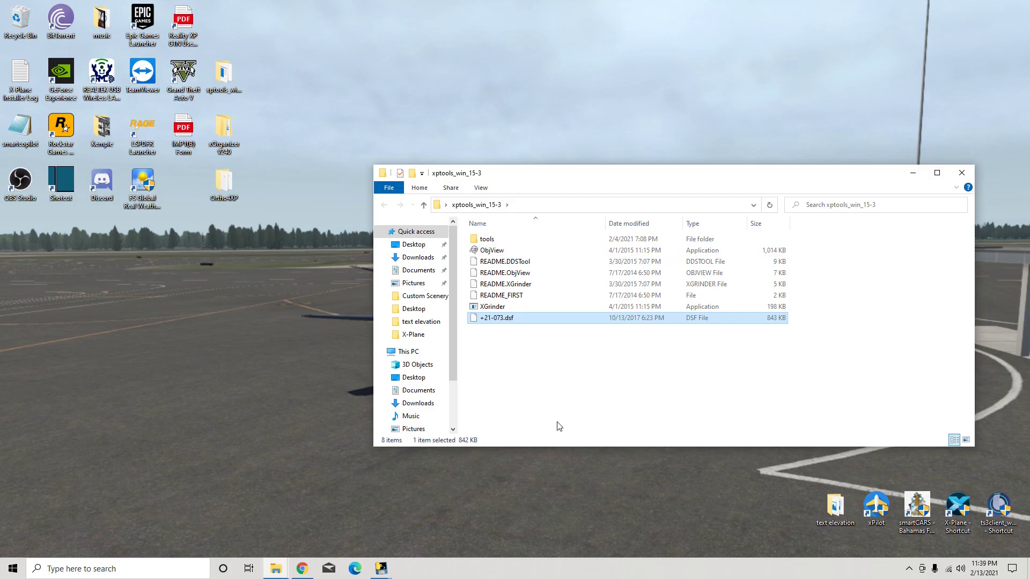
Step: Rename the copied DSF file to +21-073.dsf.7z and extract it into its own +21-073.dsf folder
right_click(520, 320)
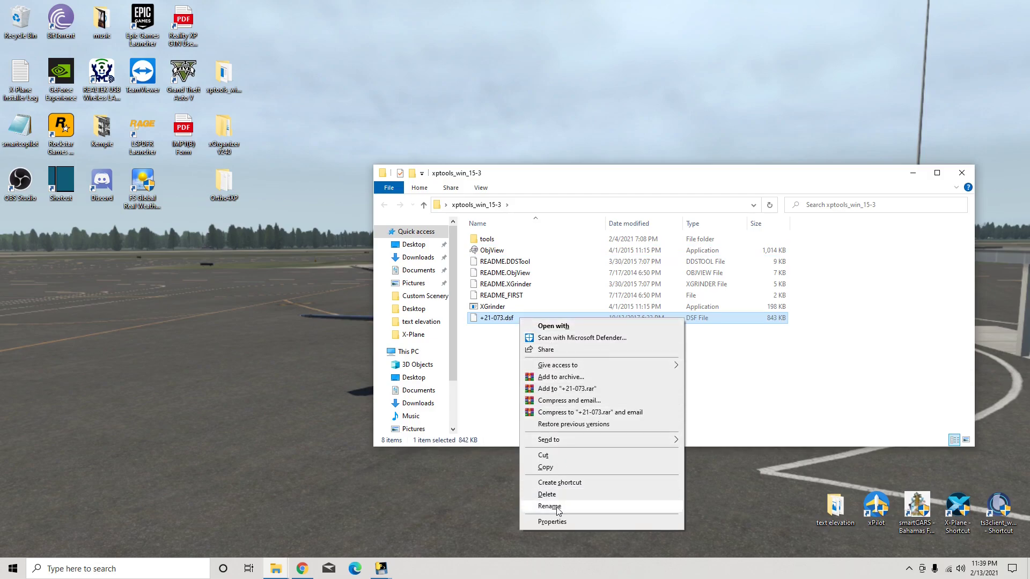
left_click(549, 506)
left_click(528, 322)
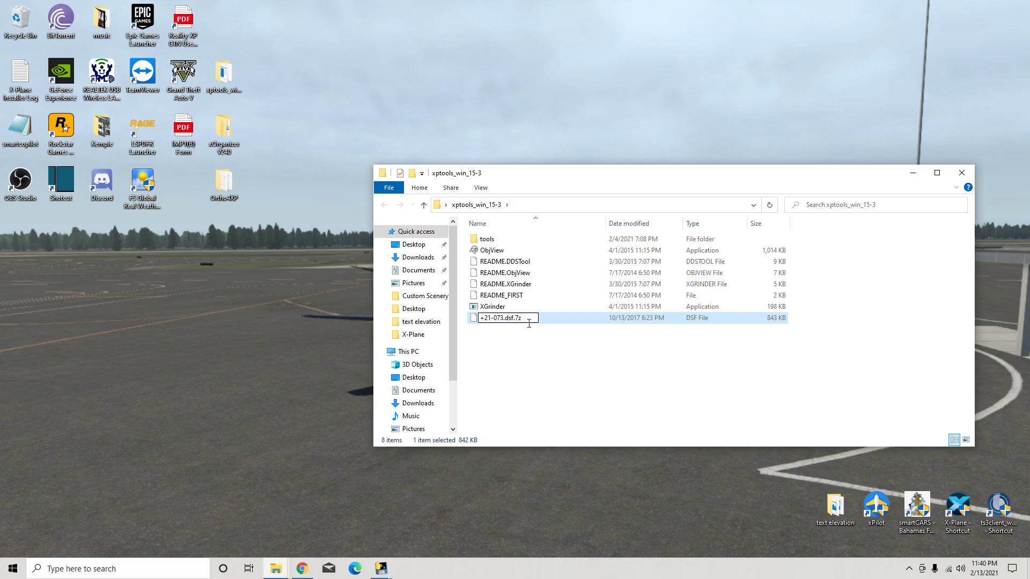
key("Return")
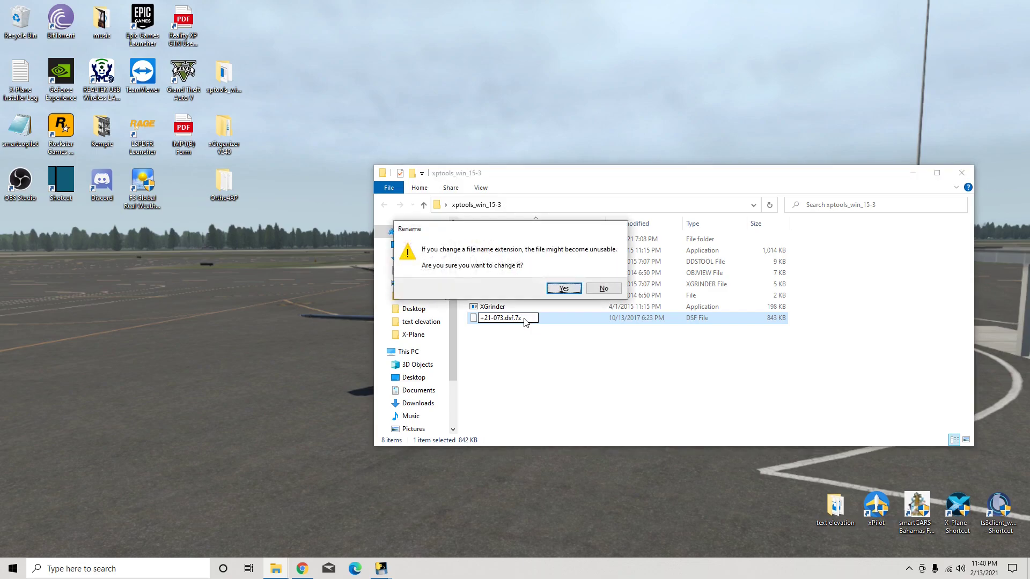
key("Return")
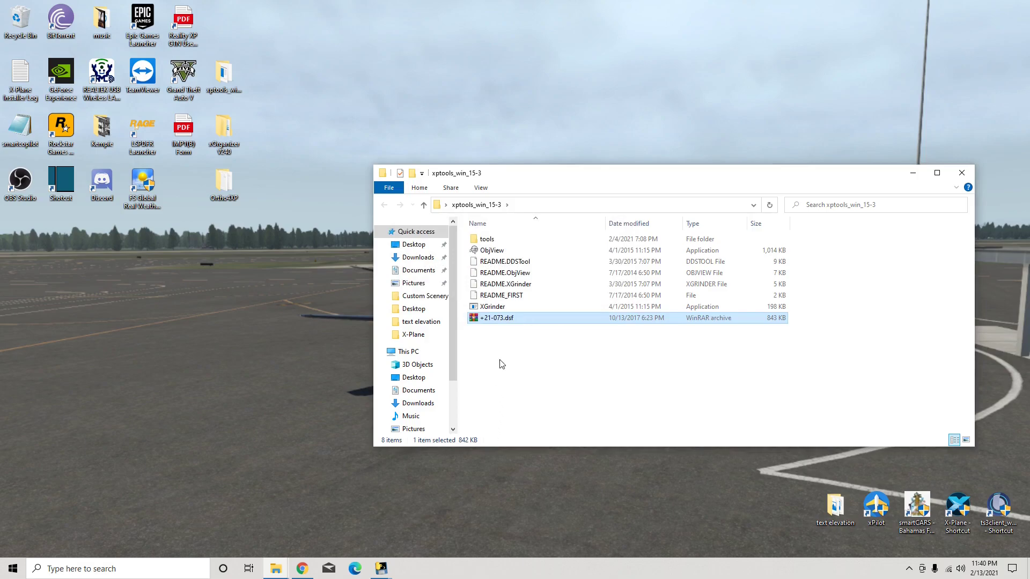
right_click(484, 320)
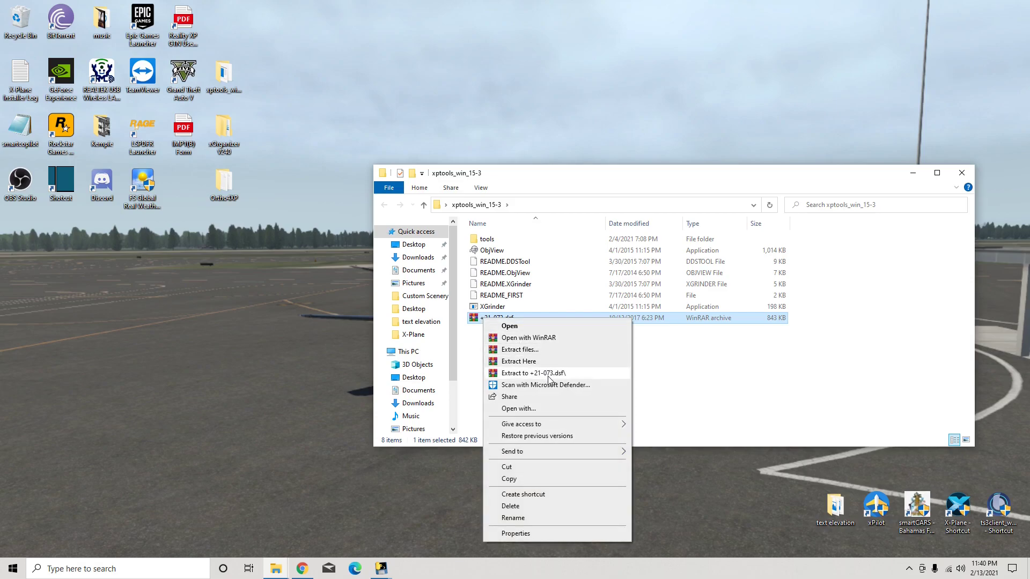
left_click(549, 374)
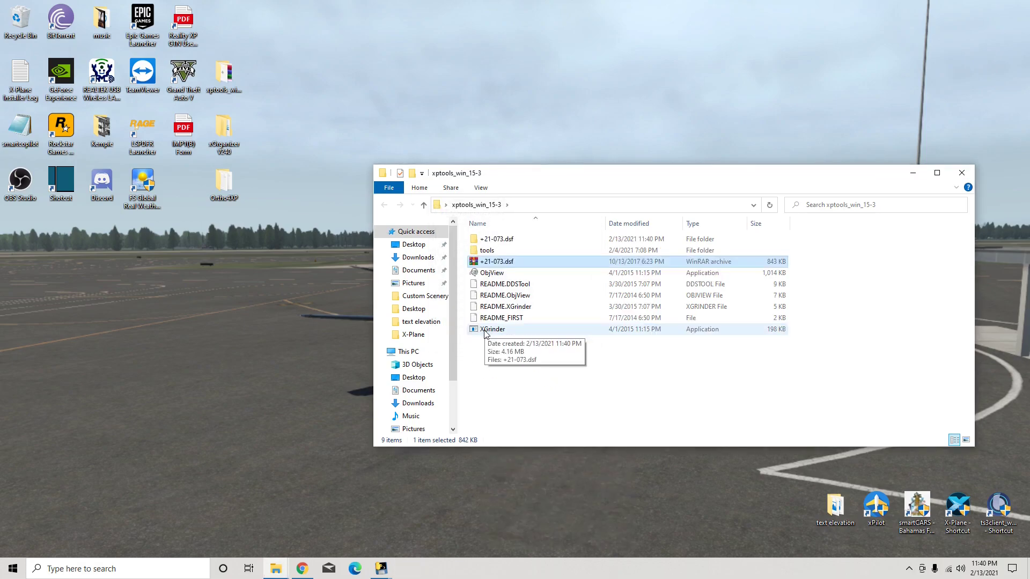
Step: Convert the extracted +21-073.dsf file to text and RAW files with XGrinder, and close XGrinder
double_click(488, 329)
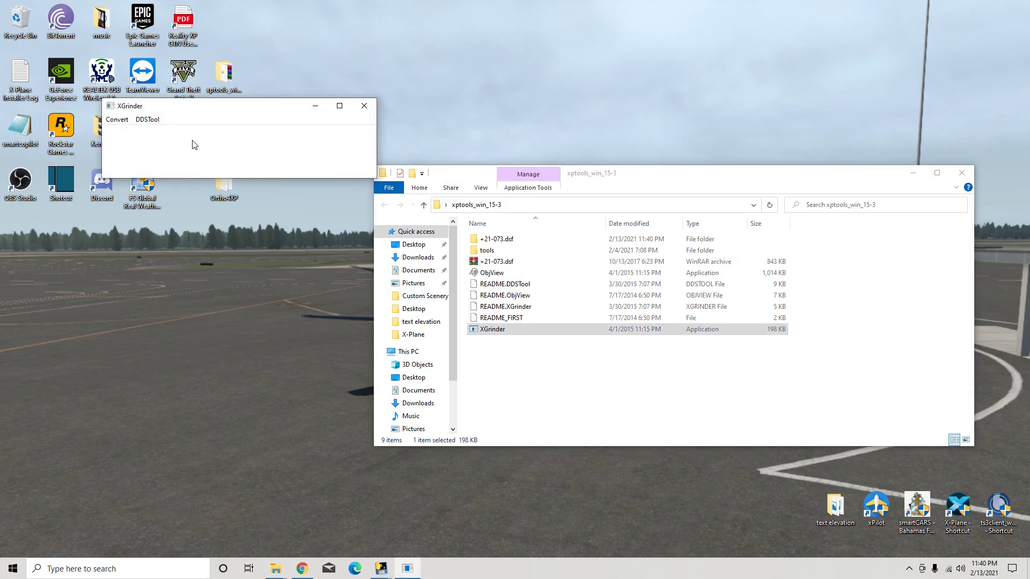
left_click(492, 244)
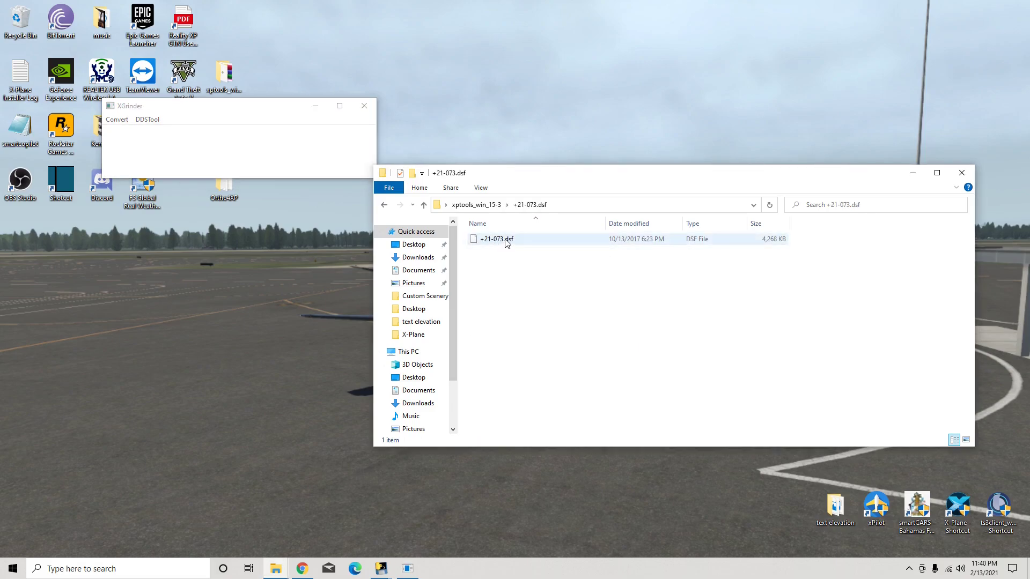
left_click_drag(506, 242, 273, 161)
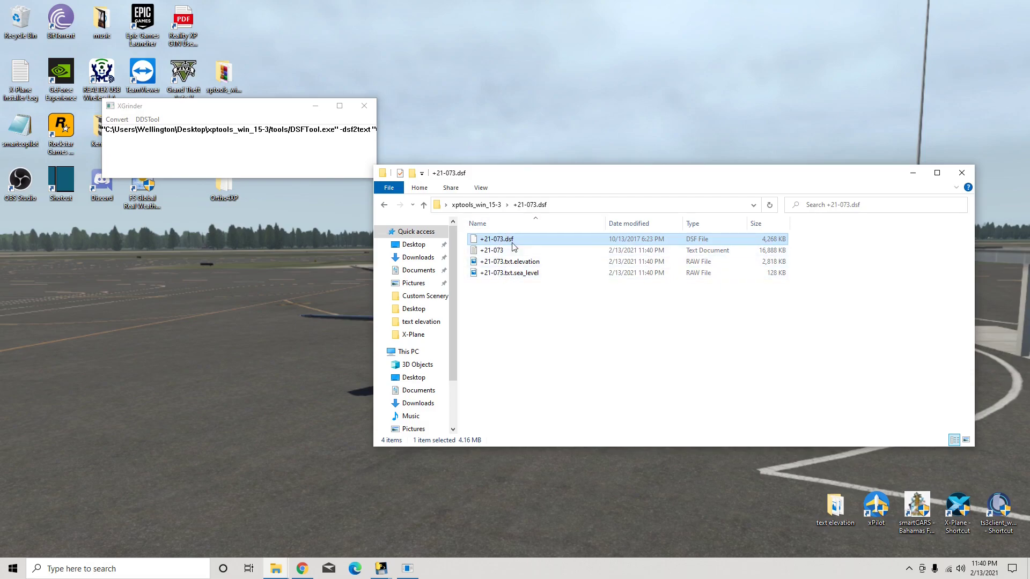
left_click(364, 110)
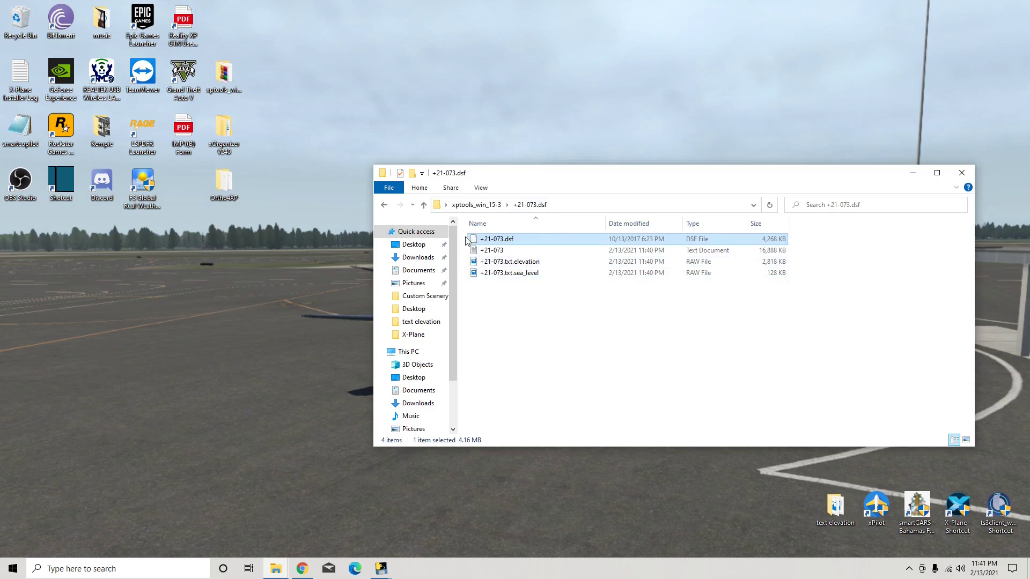
Step: Delete the DSF, text and sea_level files from the extracted folder, keeping only +21-073.txt.elevation, and put the folder window away
left_click_drag(466, 238, 491, 251)
right_click(492, 252)
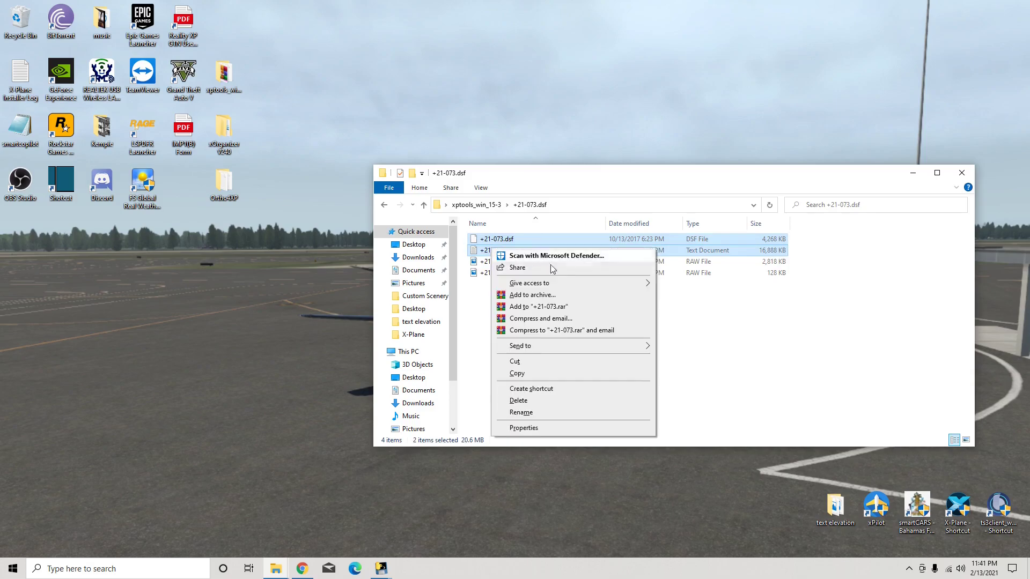
left_click(519, 401)
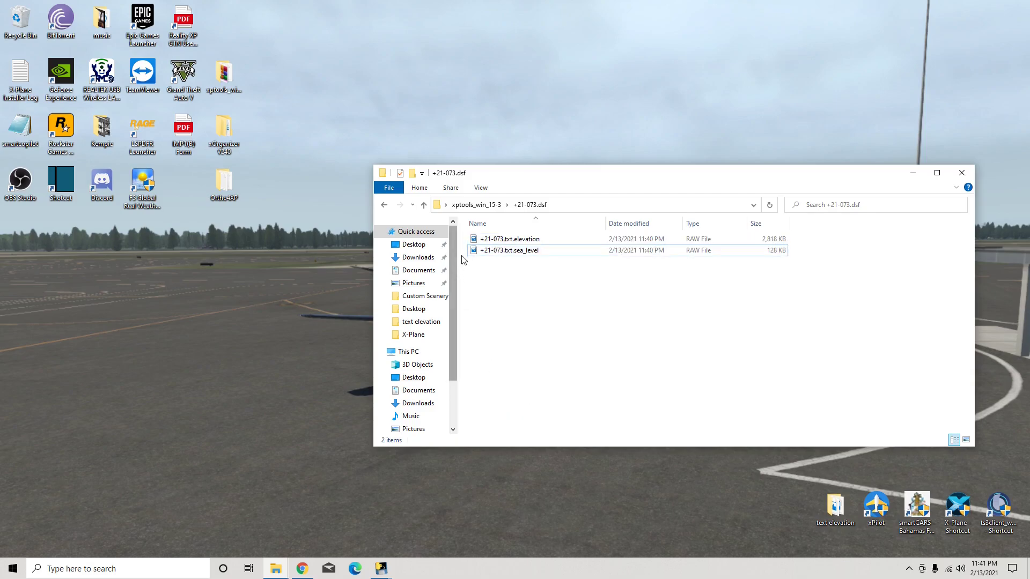
right_click(483, 251)
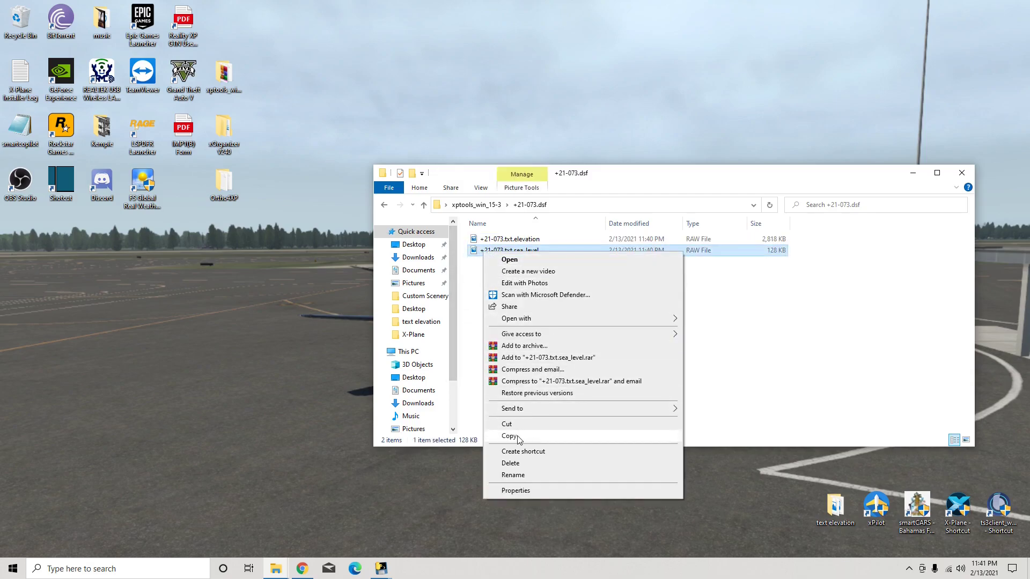
left_click(510, 464)
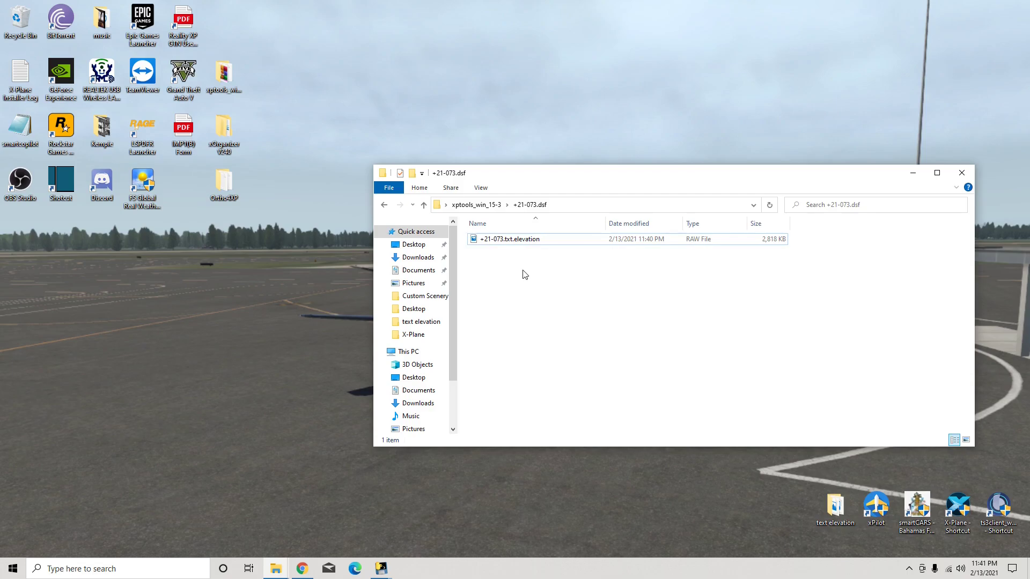
left_click(912, 173)
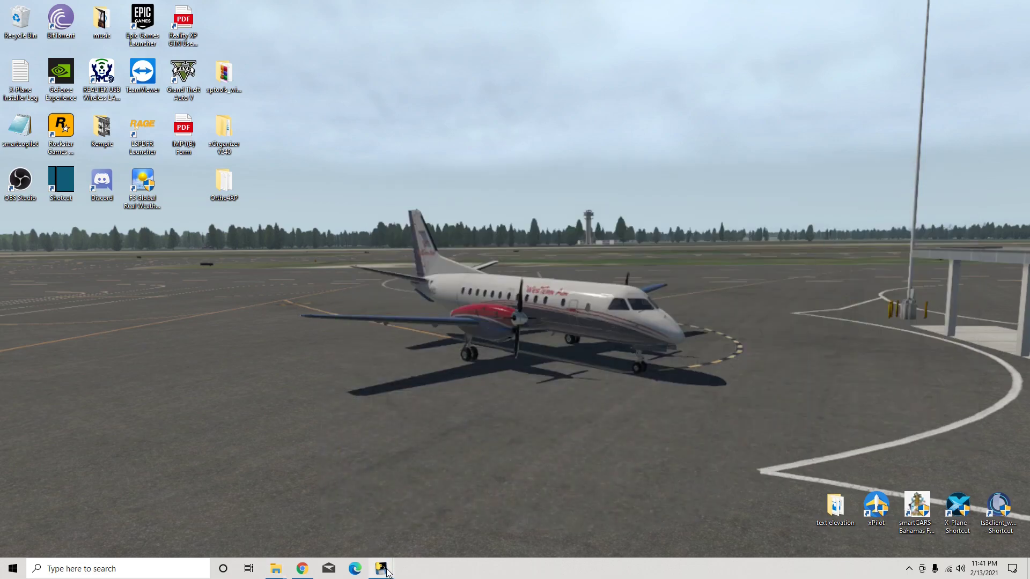
Step: In Ortho4XP, set custom_dem to +21-073.txt.elevation from xptools_win_15-3's +21-073.dsf folder, write and apply the tile configuration, and close the settings
mouse_move(387, 572)
left_click(404, 530)
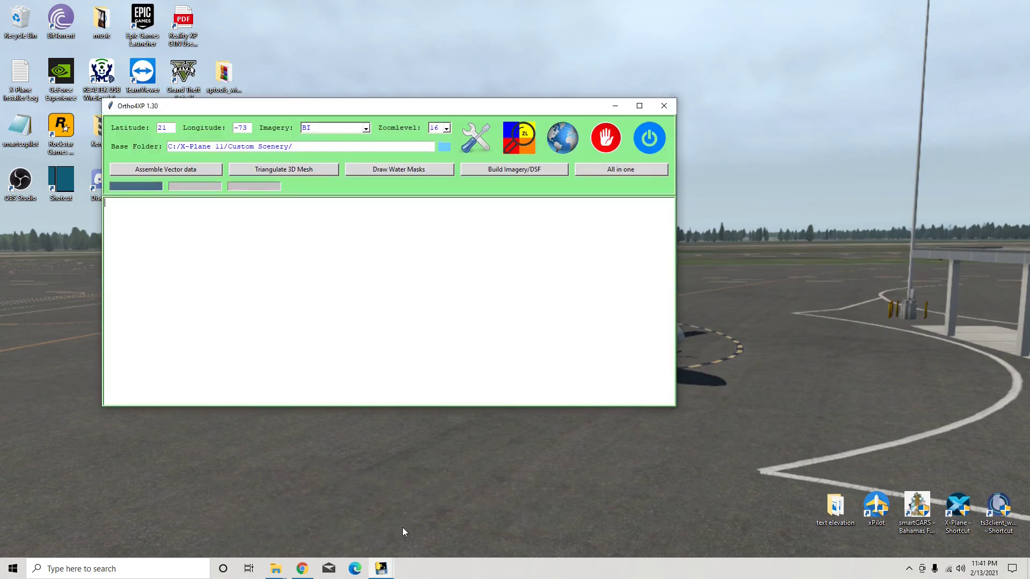
left_click(476, 133)
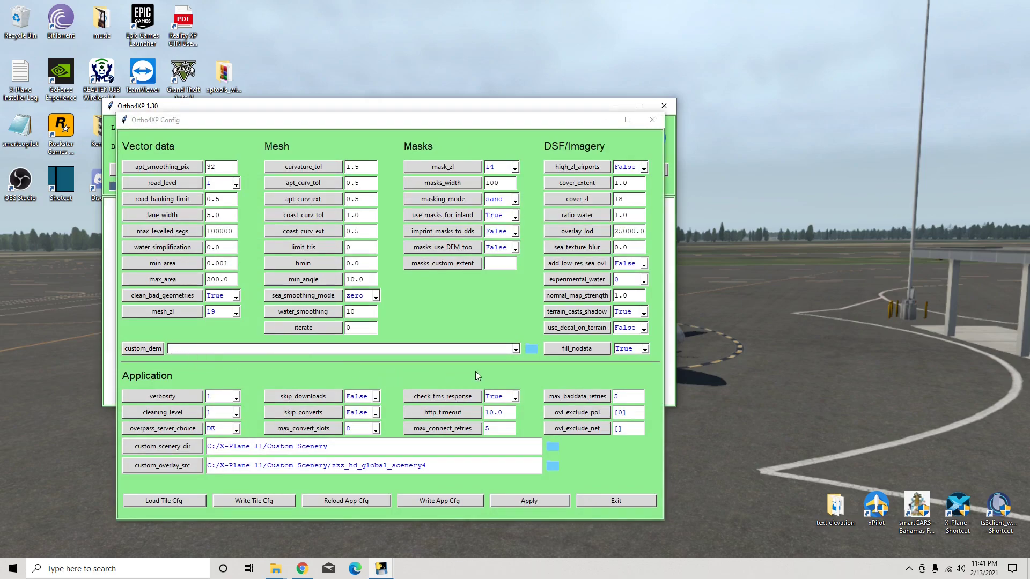
left_click(531, 351)
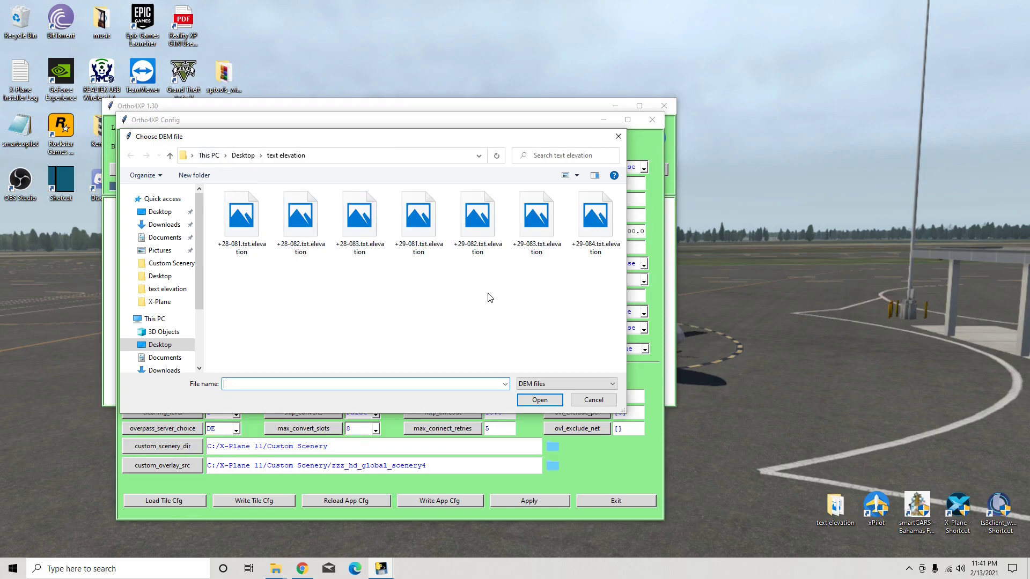
left_click(243, 155)
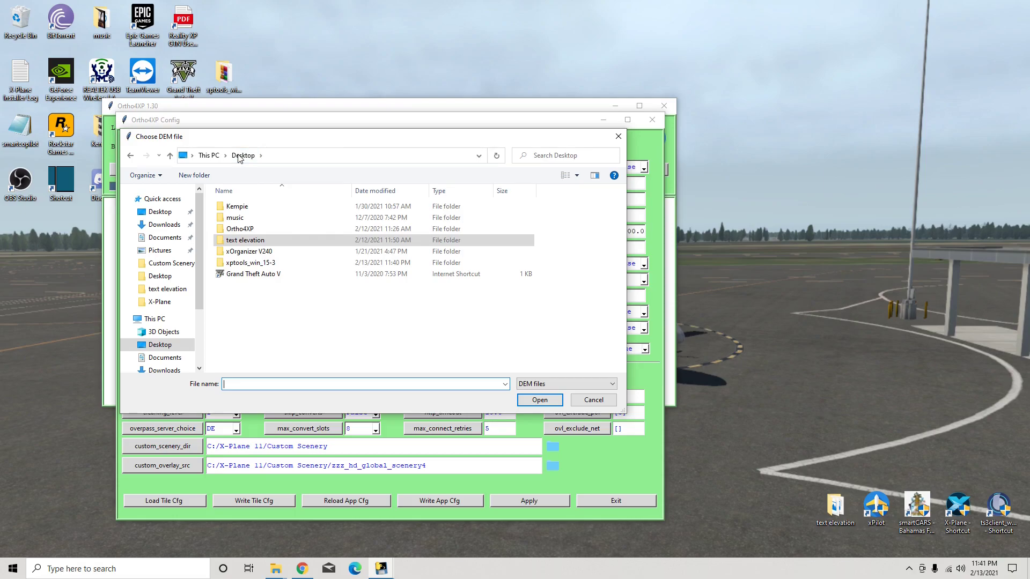
double_click(242, 263)
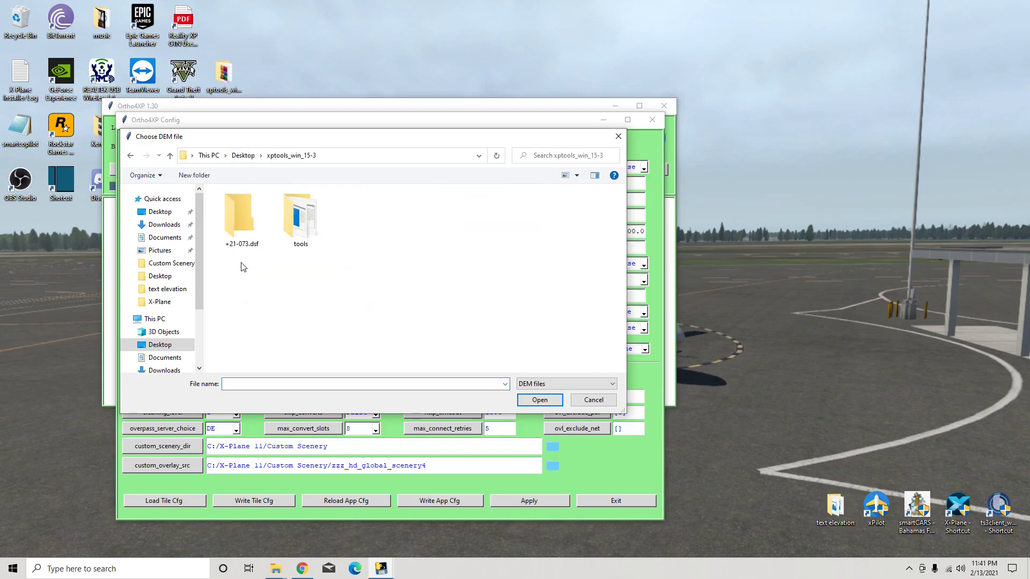
double_click(243, 224)
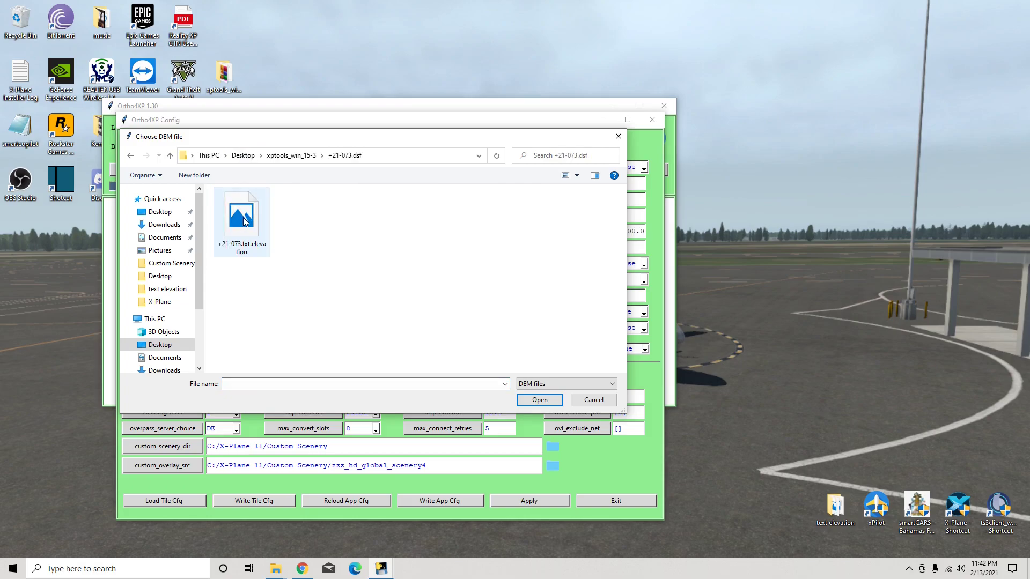
left_click(242, 223)
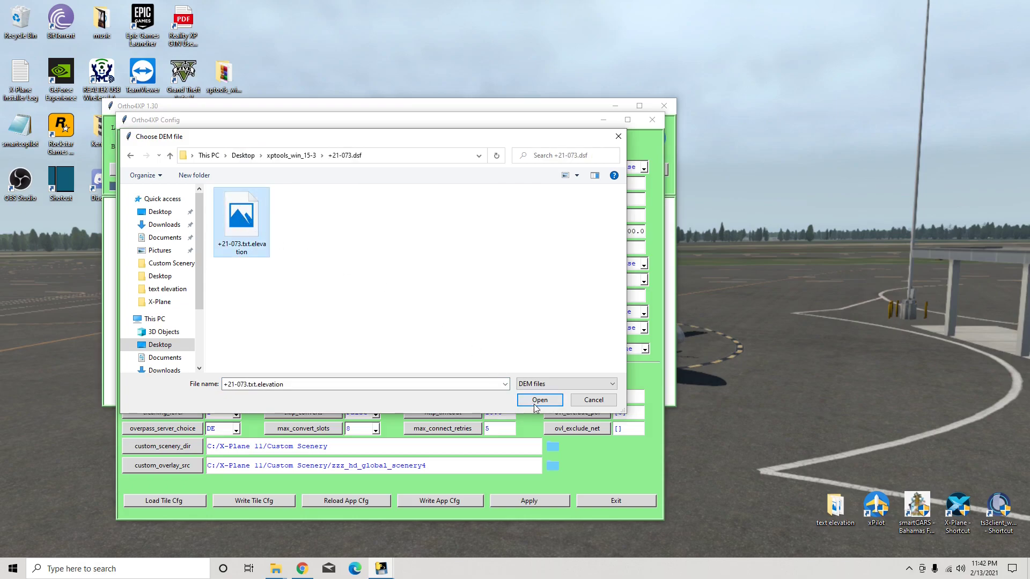
left_click(538, 401)
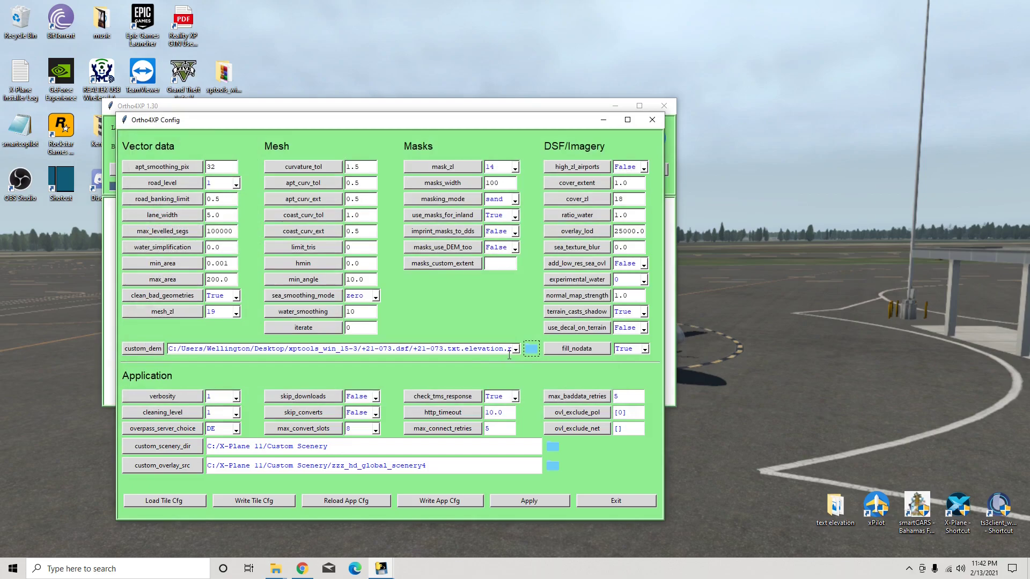
left_click(252, 501)
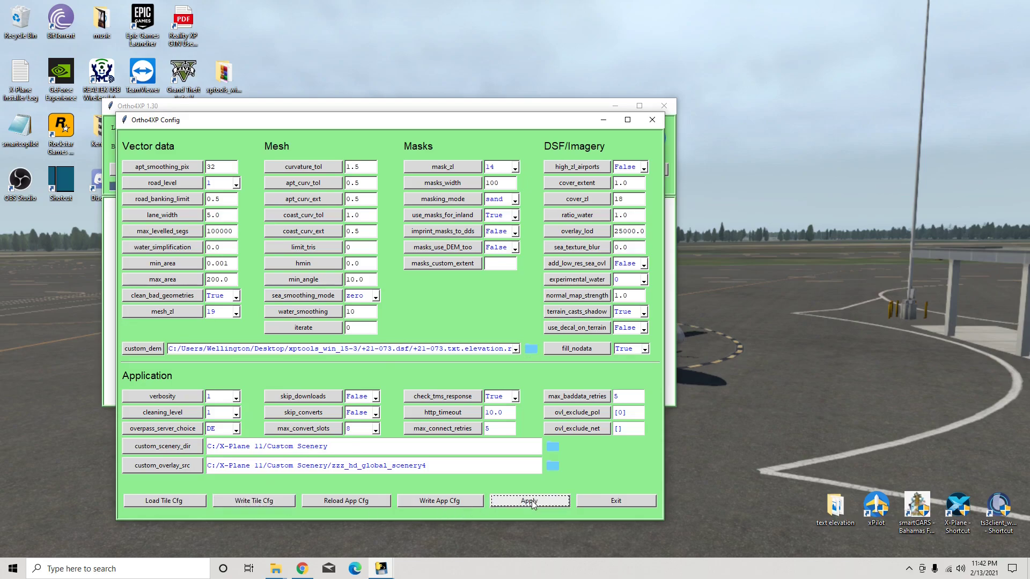
left_click(606, 501)
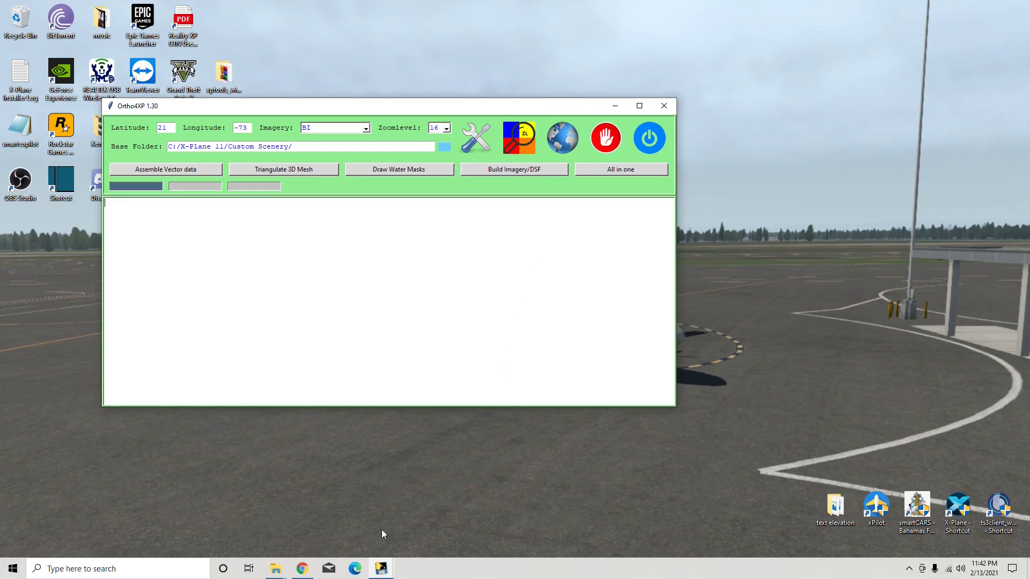
Step: Check the active tile +21-073 on the tile collection map and put the map window away
mouse_move(382, 570)
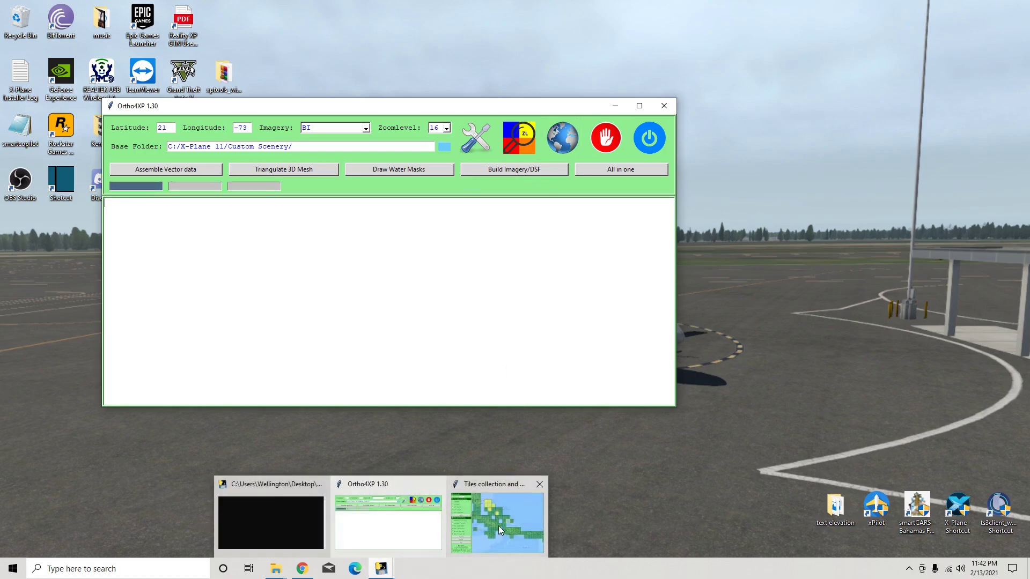
left_click(510, 511)
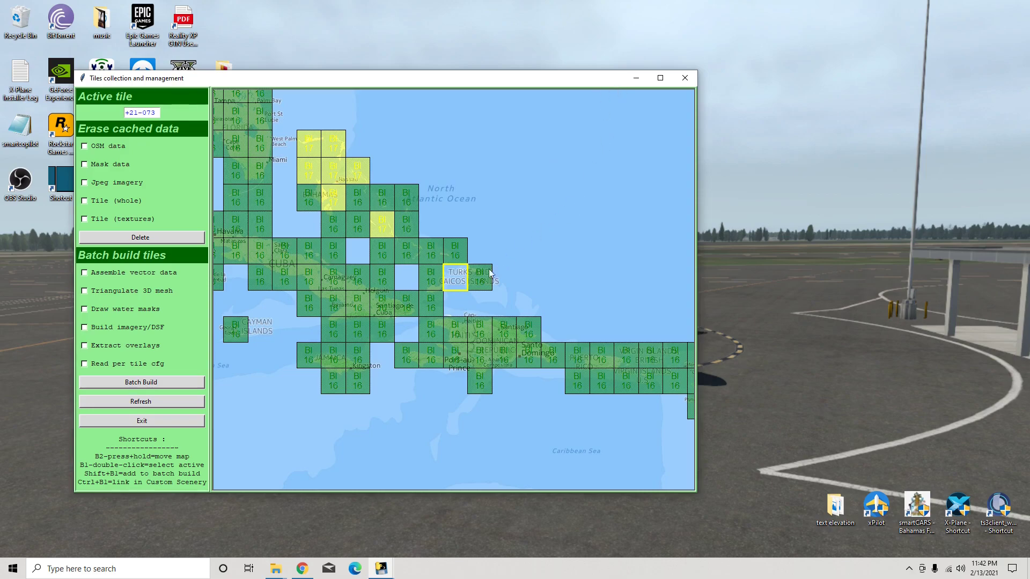
left_click(635, 79)
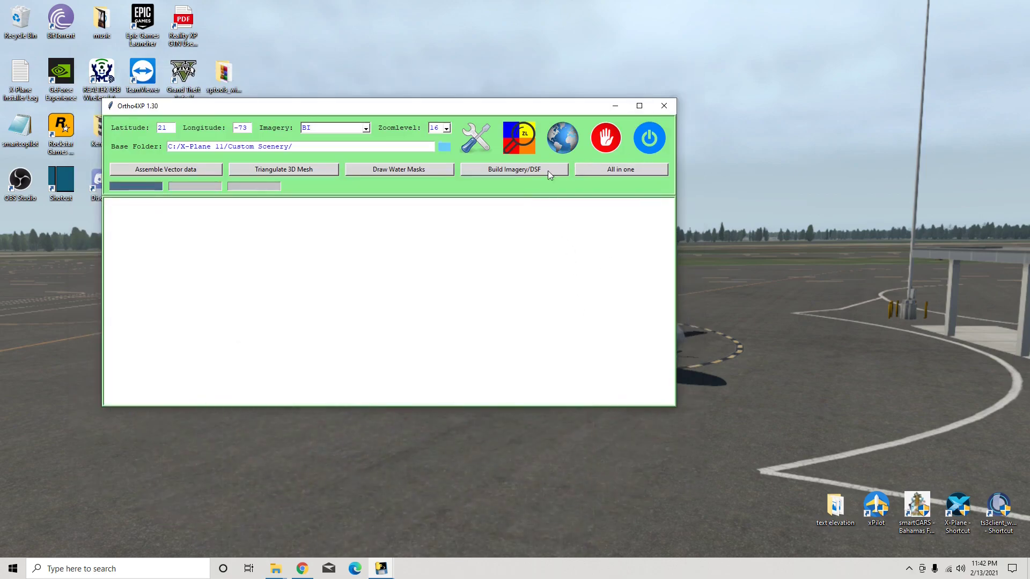
Step: Open the custom zoomlevel preview and load the tile with source BI at zoomlevel 13
left_click(518, 138)
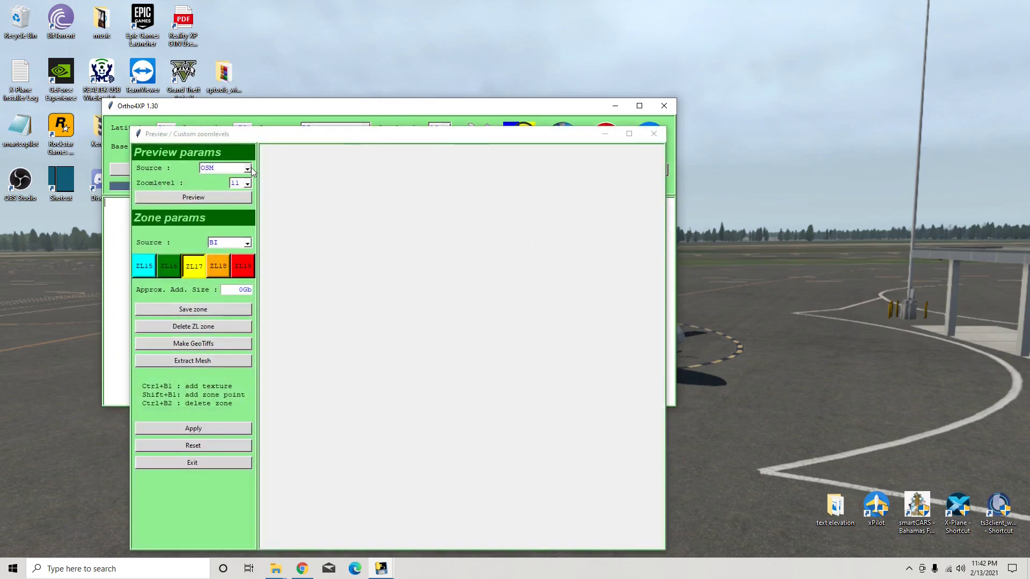
left_click(248, 169)
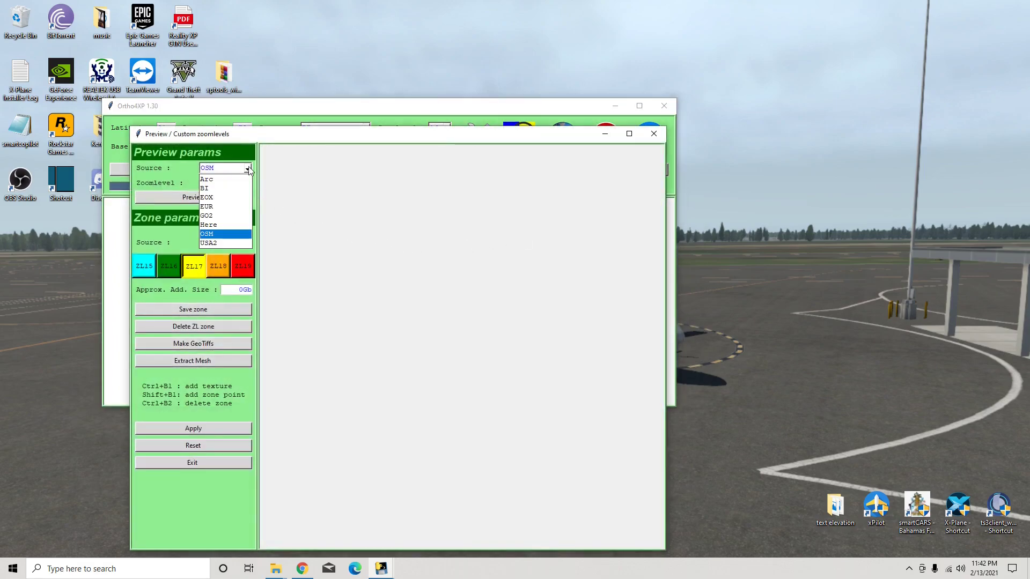
left_click(215, 189)
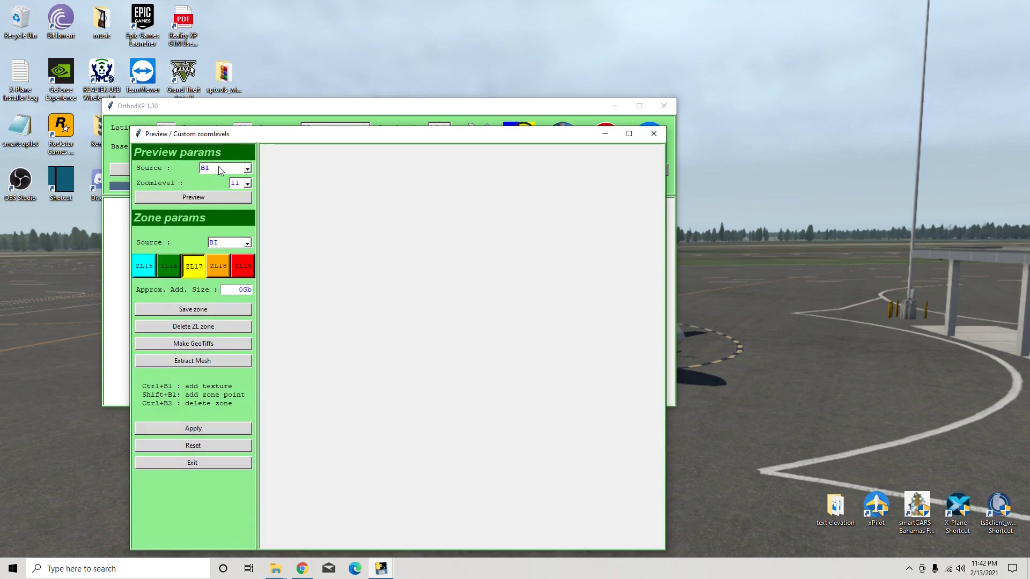
left_click(248, 183)
left_click(240, 218)
left_click(224, 198)
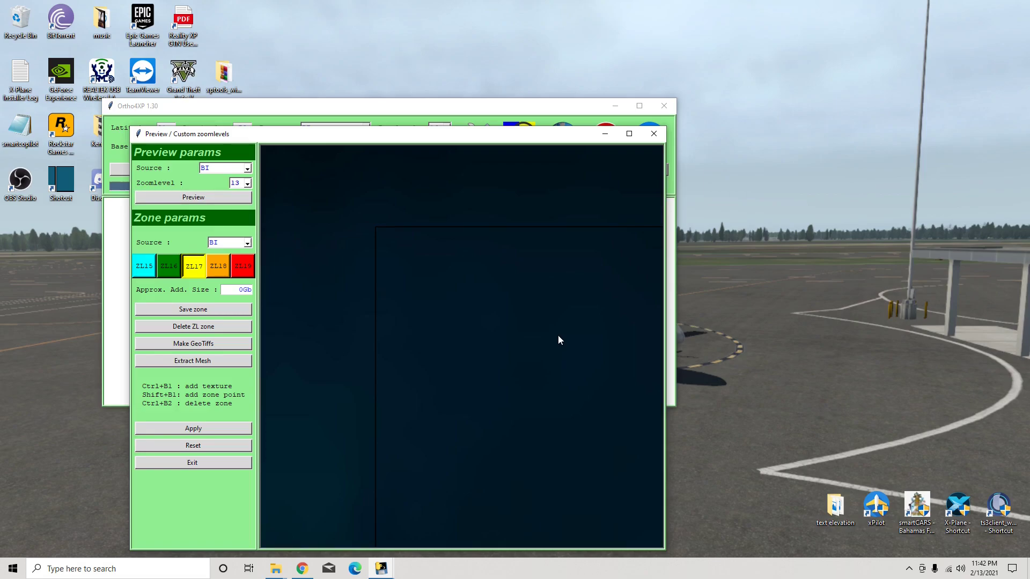
Step: Examine the tile's BI imagery along the island chain, out to the eastern tile edge and around the airport
left_click_drag(615, 363, 421, 259)
mouse_move(544, 358)
left_mouse_down()
mouse_move(370, 247)
mouse_move(329, 207)
left_mouse_up()
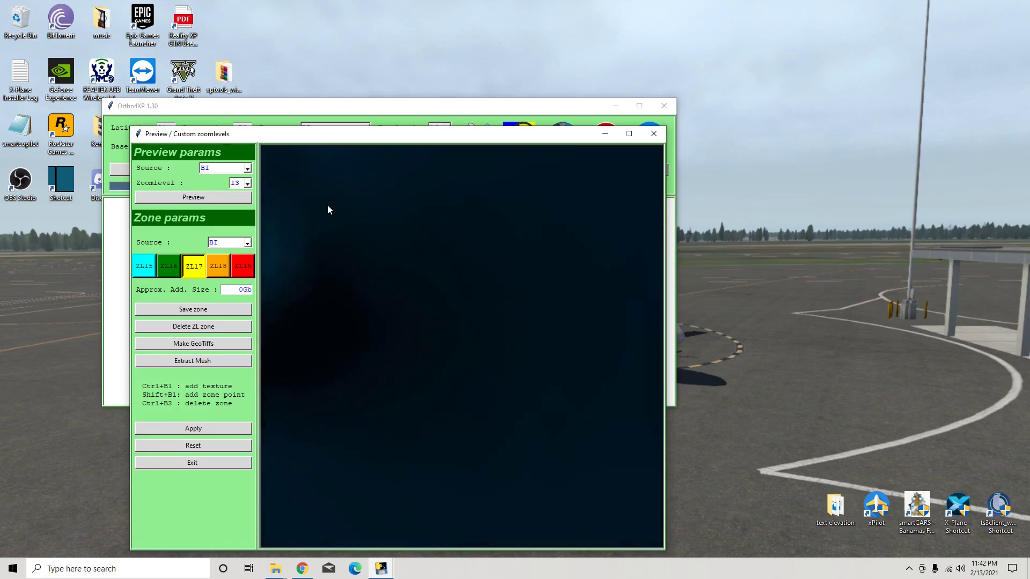
left_click_drag(537, 381, 359, 242)
left_click_drag(556, 344, 301, 269)
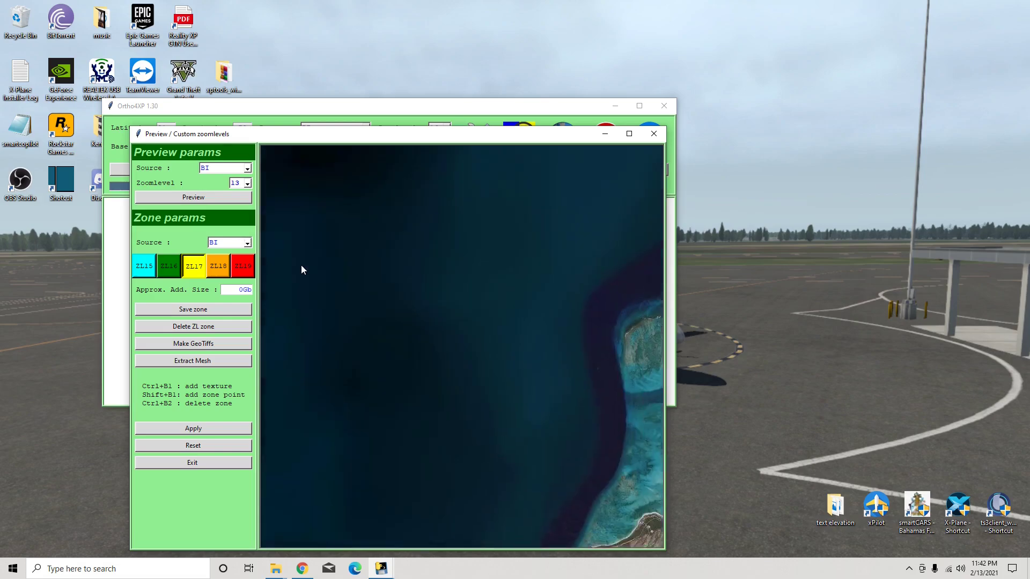
left_click_drag(572, 363, 445, 317)
mouse_move(438, 367)
left_mouse_down()
mouse_move(487, 226)
mouse_move(459, 302)
mouse_move(504, 216)
left_mouse_up()
mouse_move(474, 317)
left_mouse_down()
mouse_move(423, 352)
mouse_move(434, 319)
mouse_move(360, 288)
left_mouse_up()
left_click_drag(552, 208, 426, 409)
left_click_drag(487, 334, 507, 539)
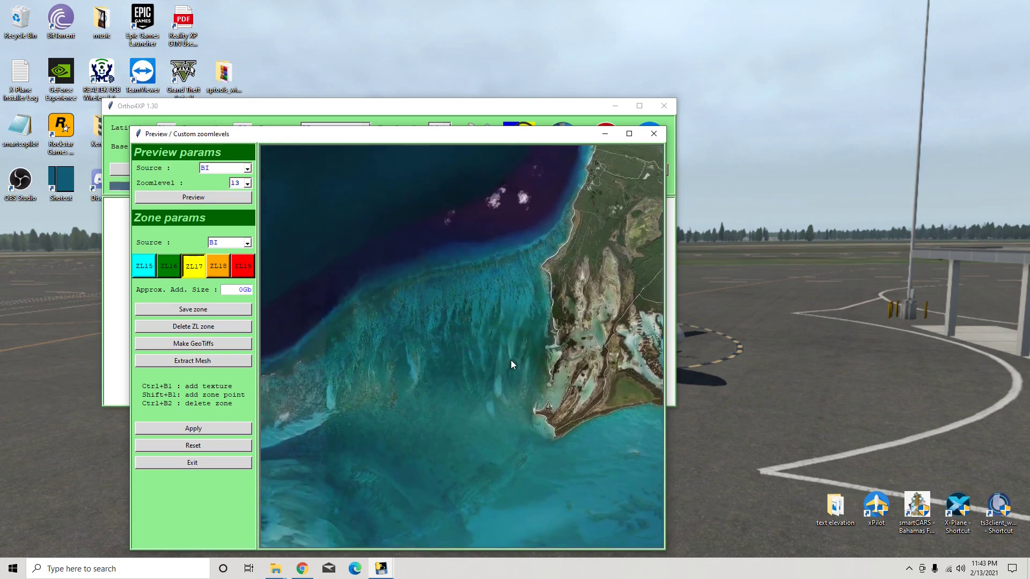
left_click_drag(511, 359, 347, 402)
left_click_drag(500, 308, 388, 341)
left_click_drag(398, 259, 488, 423)
left_click_drag(530, 484, 425, 324)
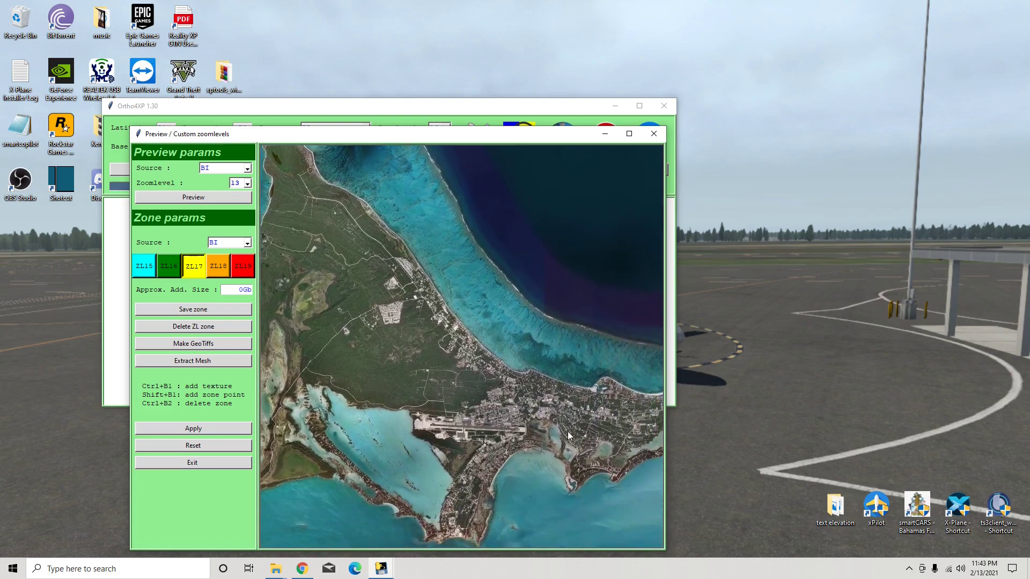
left_click_drag(566, 456, 373, 417)
left_click_drag(508, 379, 332, 311)
left_click_drag(452, 311, 391, 375)
left_click_drag(548, 228, 459, 391)
left_click_drag(507, 313, 431, 475)
mouse_move(565, 356)
left_mouse_down()
mouse_move(439, 397)
mouse_move(443, 421)
left_mouse_up()
left_click_drag(535, 365, 519, 375)
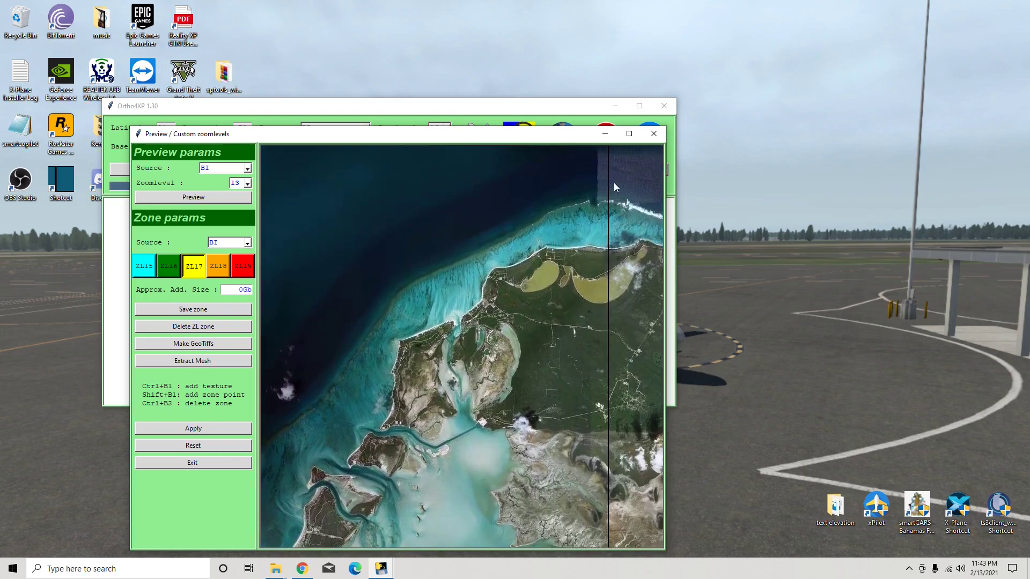
left_click_drag(574, 496, 568, 310)
left_click_drag(551, 451, 565, 343)
left_click_drag(343, 316, 437, 312)
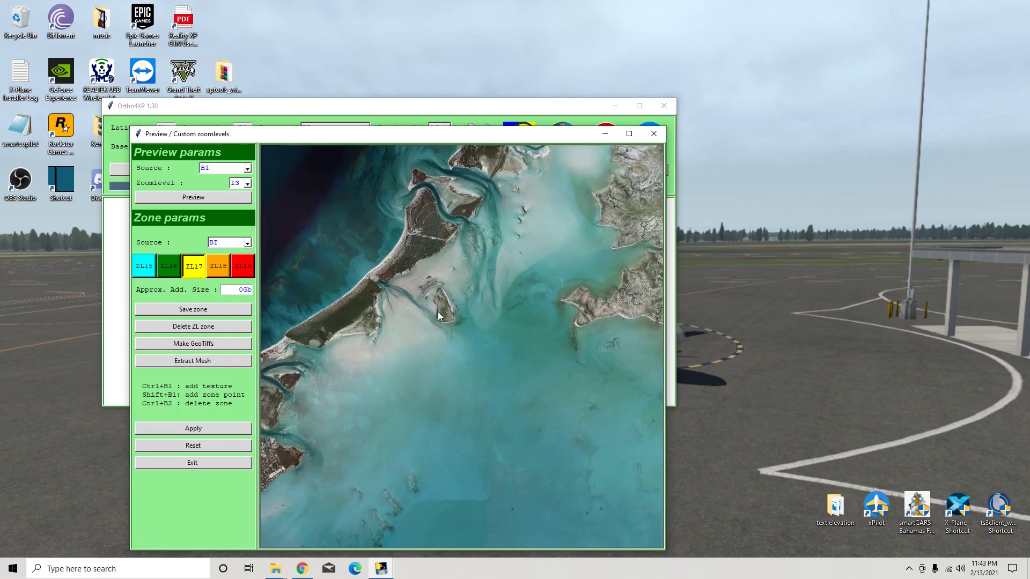
mouse_move(372, 339)
left_mouse_down()
mouse_move(413, 326)
mouse_move(479, 280)
left_mouse_up()
left_click_drag(375, 407, 512, 305)
left_click_drag(356, 389, 540, 321)
left_click_drag(411, 243, 544, 310)
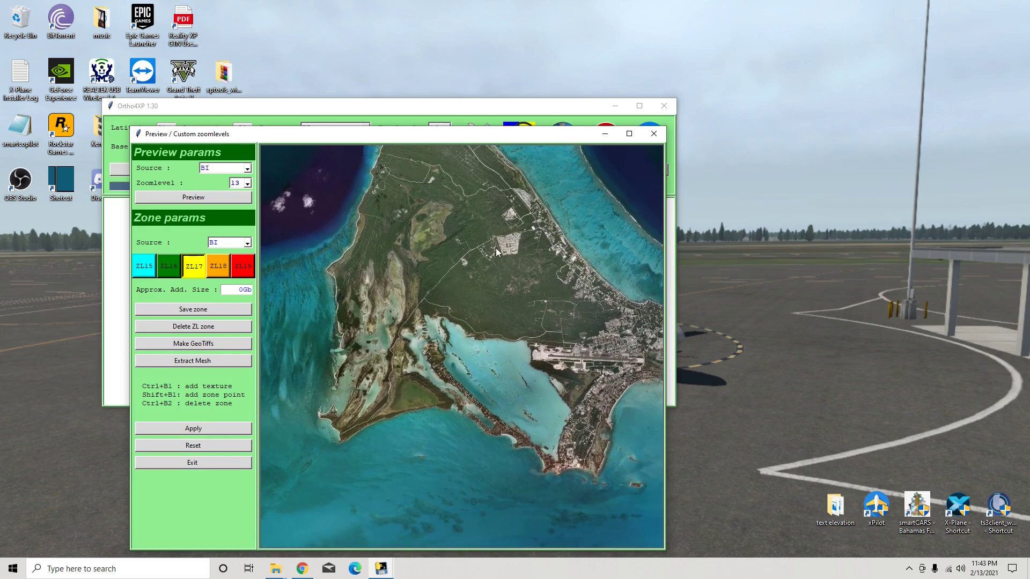
left_click_drag(496, 248, 447, 357)
left_click_drag(392, 307, 407, 323)
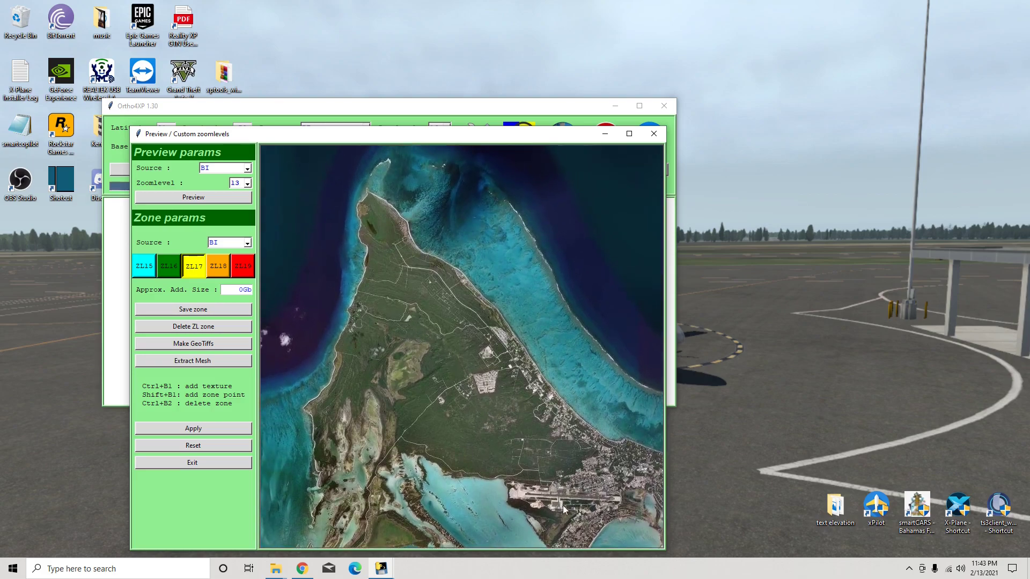
left_click_drag(400, 397, 431, 239)
left_click_drag(413, 375, 436, 347)
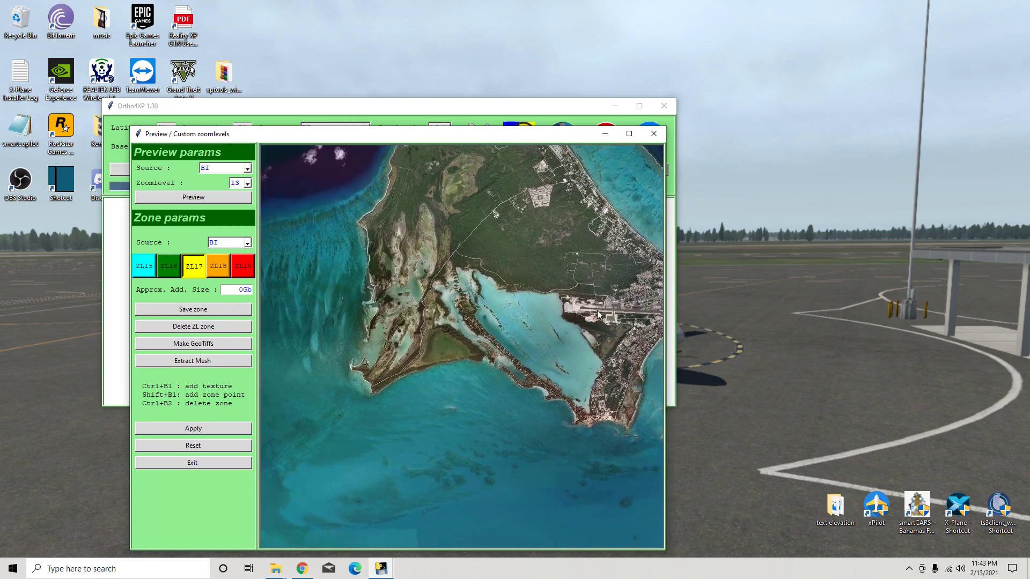
left_click_drag(629, 308, 505, 313)
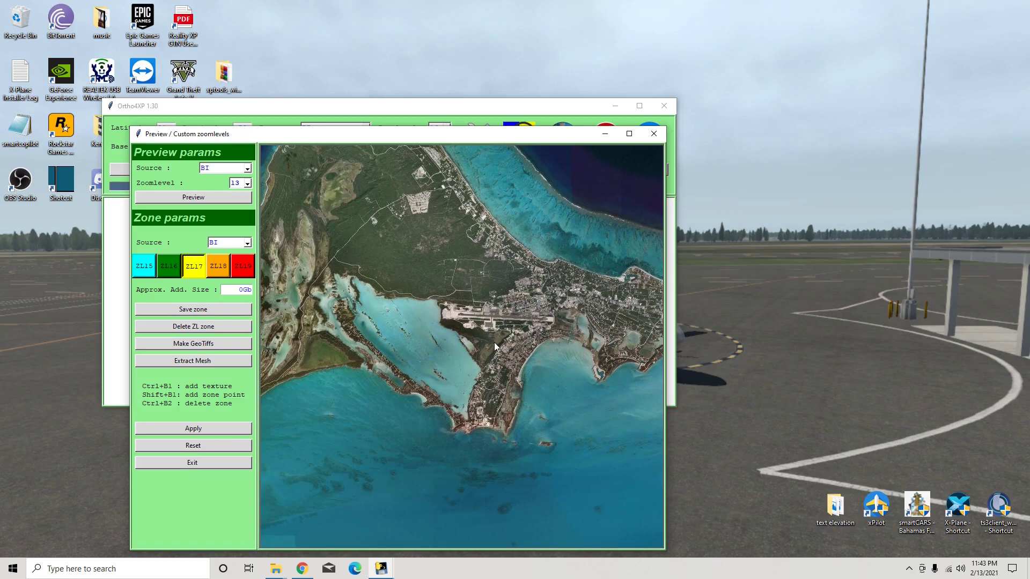
Step: Preview the tile with source GO2 and examine its imagery around the airport and the neighbouring coasts
left_click(248, 169)
left_click(225, 215)
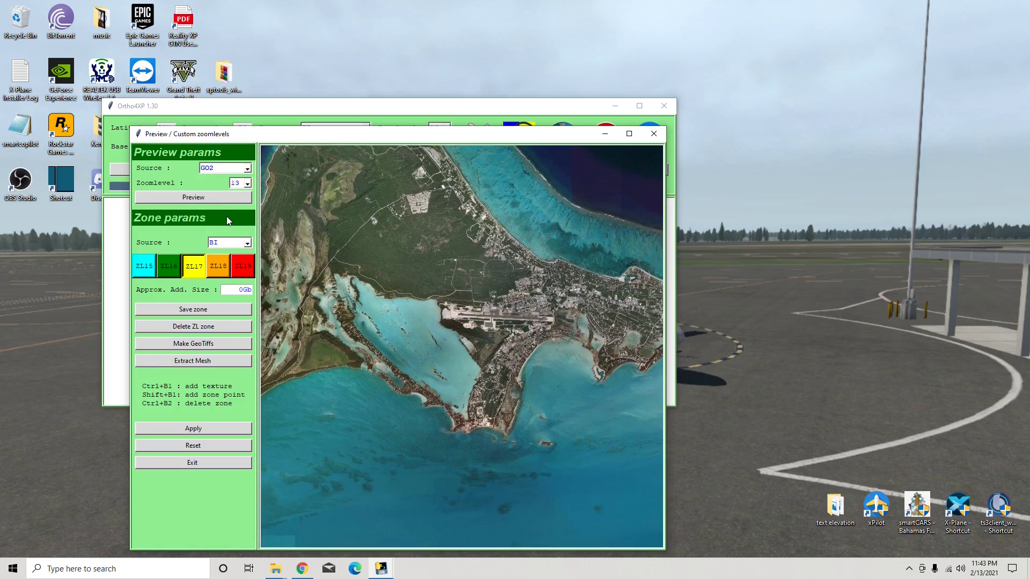
left_click(235, 199)
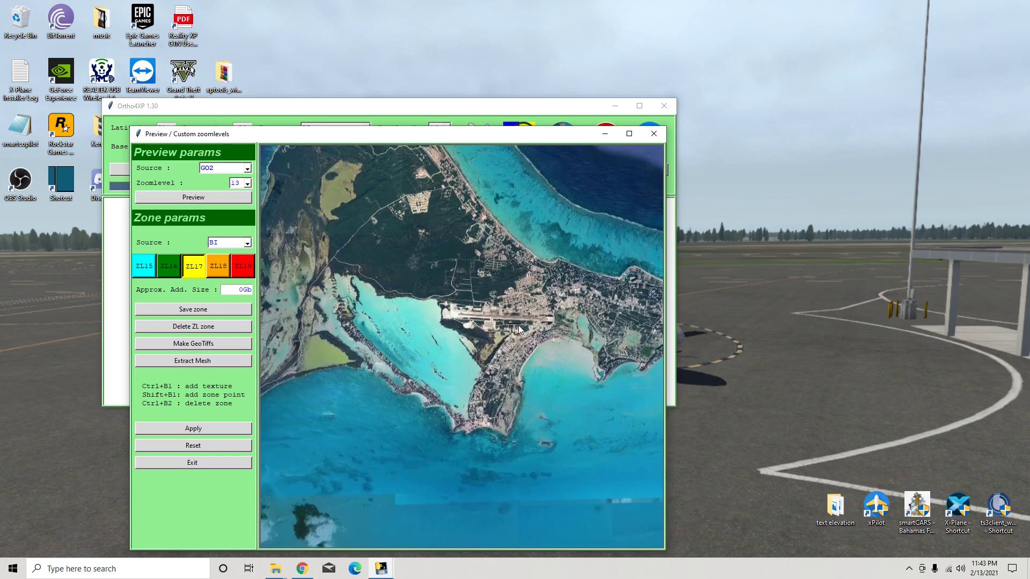
left_click_drag(537, 304, 622, 262)
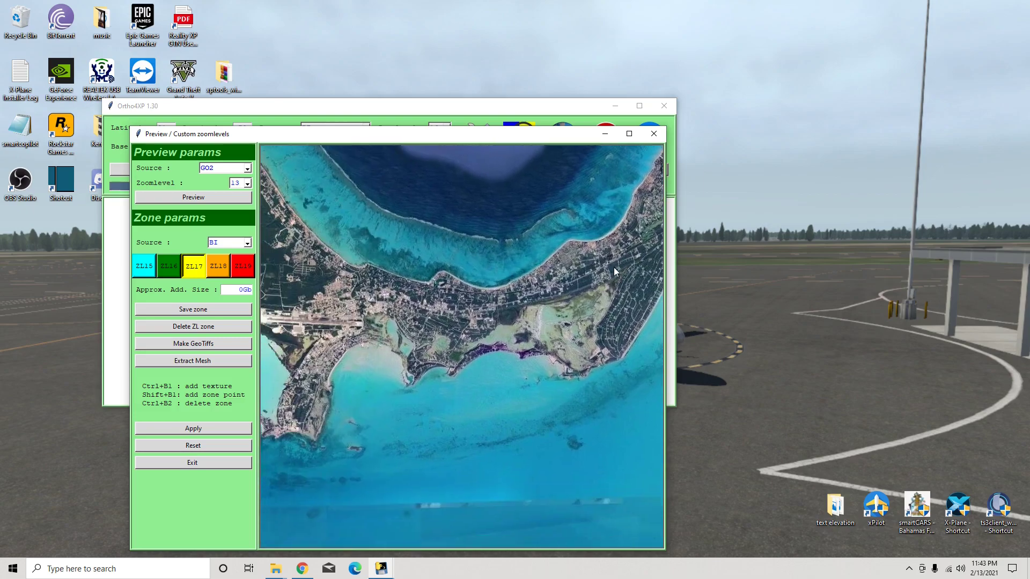
left_click_drag(382, 301, 417, 320)
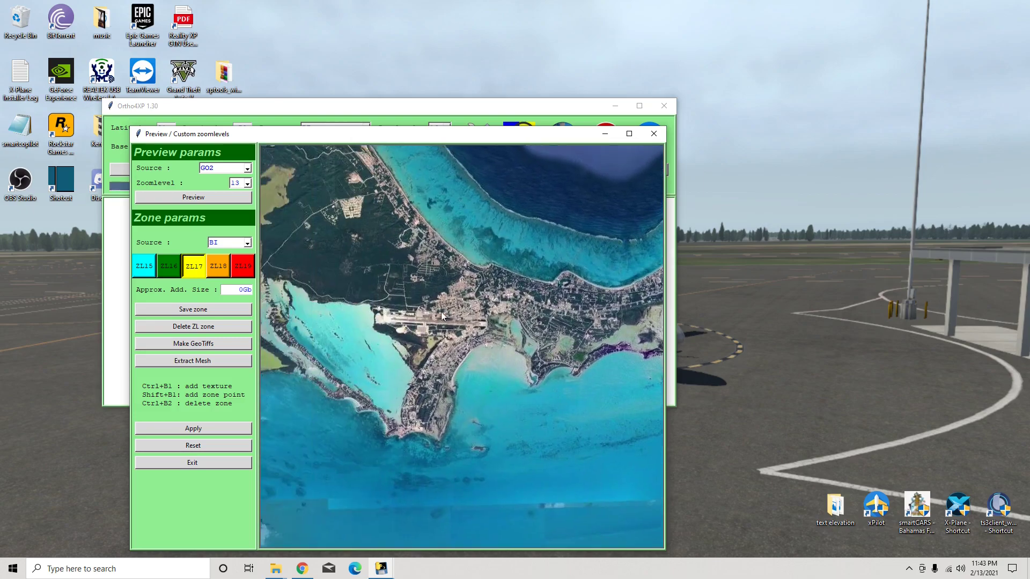
left_click_drag(377, 285, 437, 284)
left_click_drag(330, 272, 393, 223)
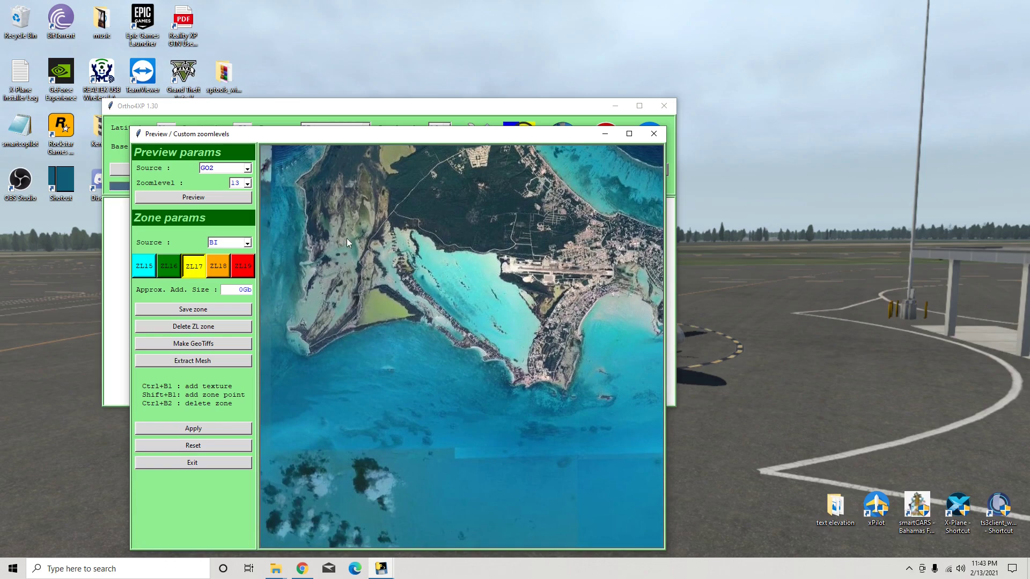
Step: Reload the preview with source BI and choose ZL19 as the zoom level for custom zones
left_click(247, 168)
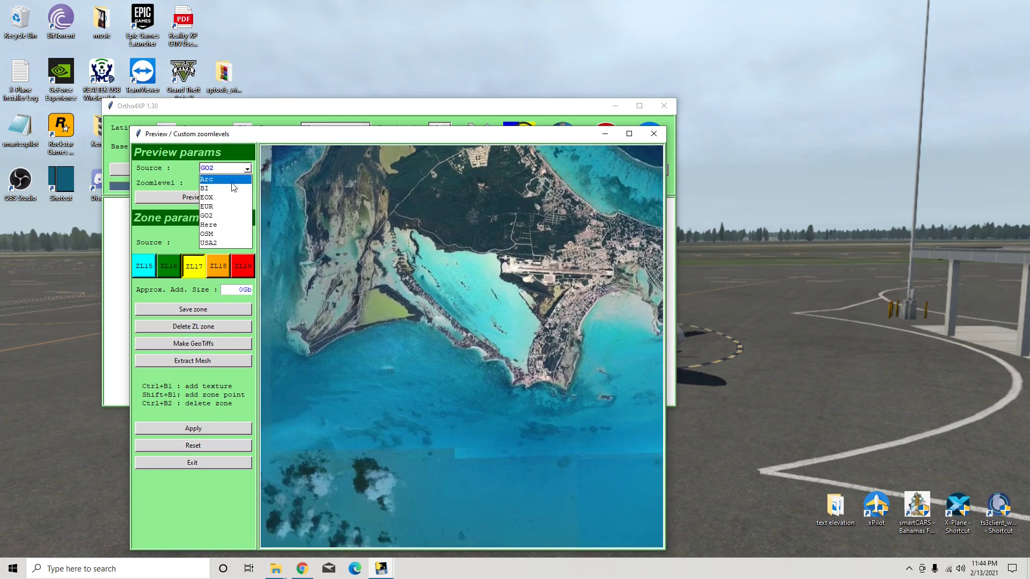
left_click(230, 189)
left_click(214, 198)
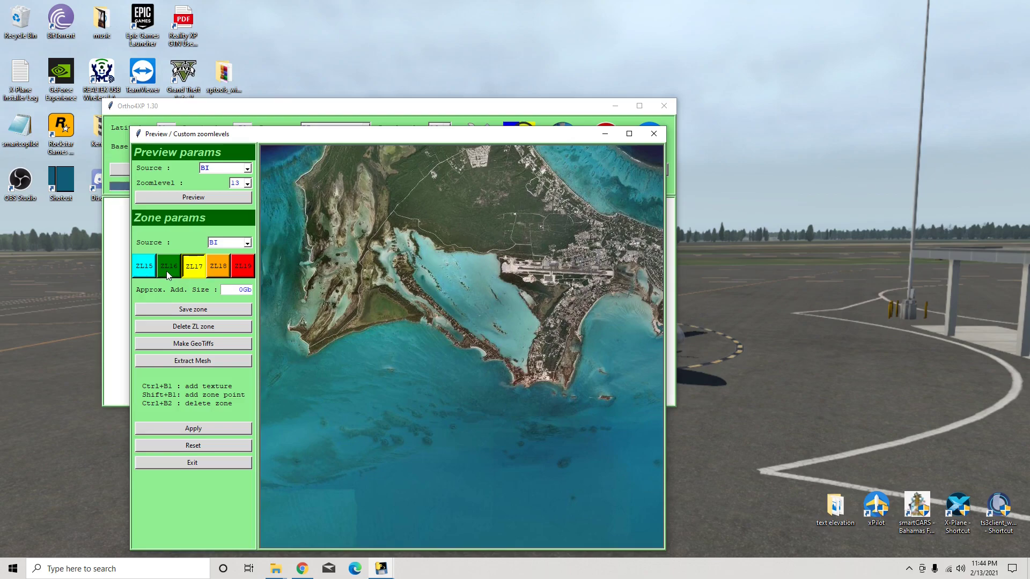
left_click(237, 271)
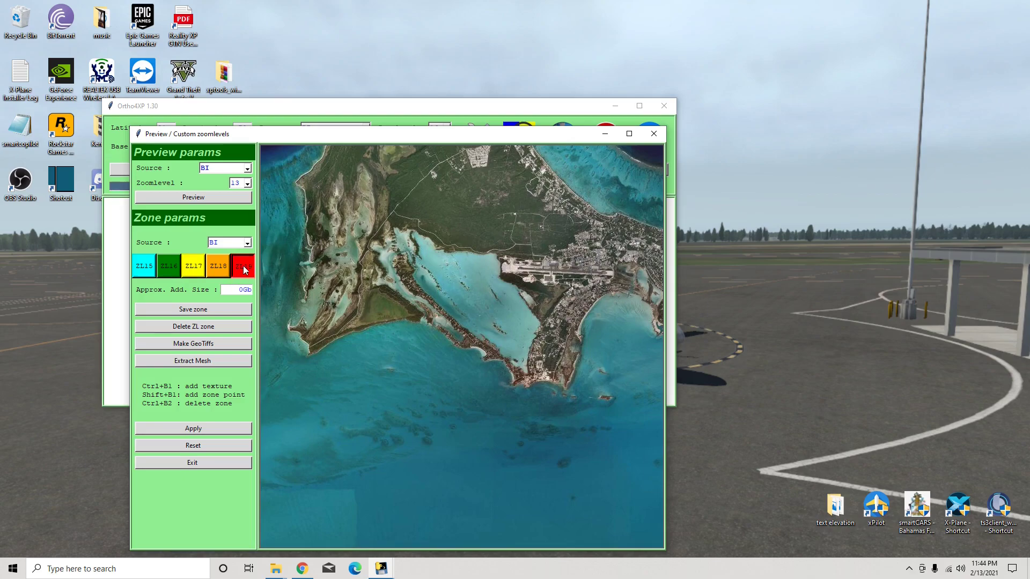
Step: Choose ZL16 and add its first texture zone over the long narrow island southwest of the main island
left_click(143, 273)
left_click(169, 269)
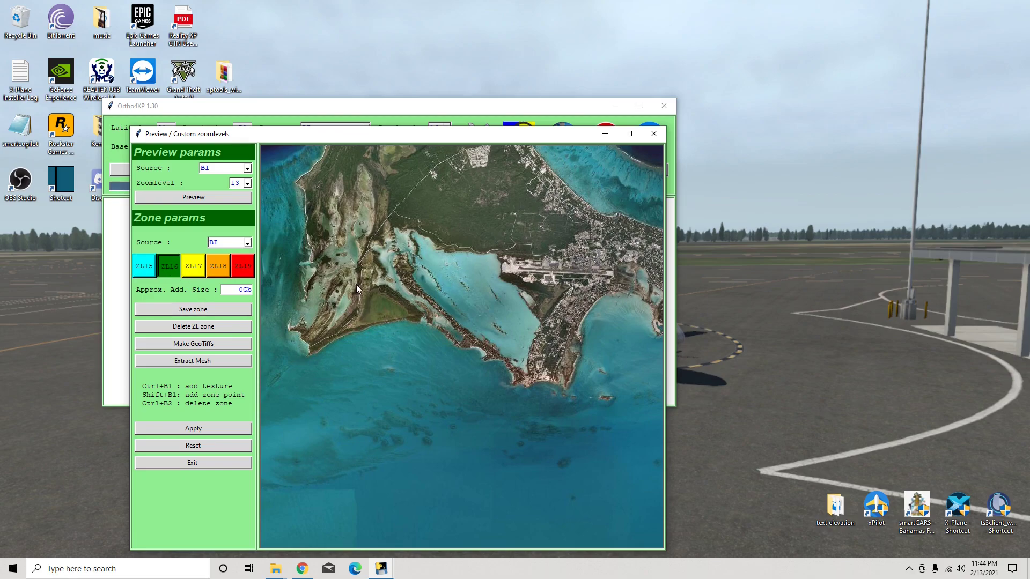
left_click_drag(308, 294, 476, 350)
left_click_drag(360, 306, 523, 352)
left_click_drag(456, 386, 527, 211)
left_click_drag(464, 369, 521, 191)
left_click_drag(530, 383, 427, 372)
left_click_drag(494, 280, 370, 438)
left_click_drag(523, 310, 418, 502)
left_click_drag(503, 261, 509, 337)
left_click_drag(513, 314, 524, 251)
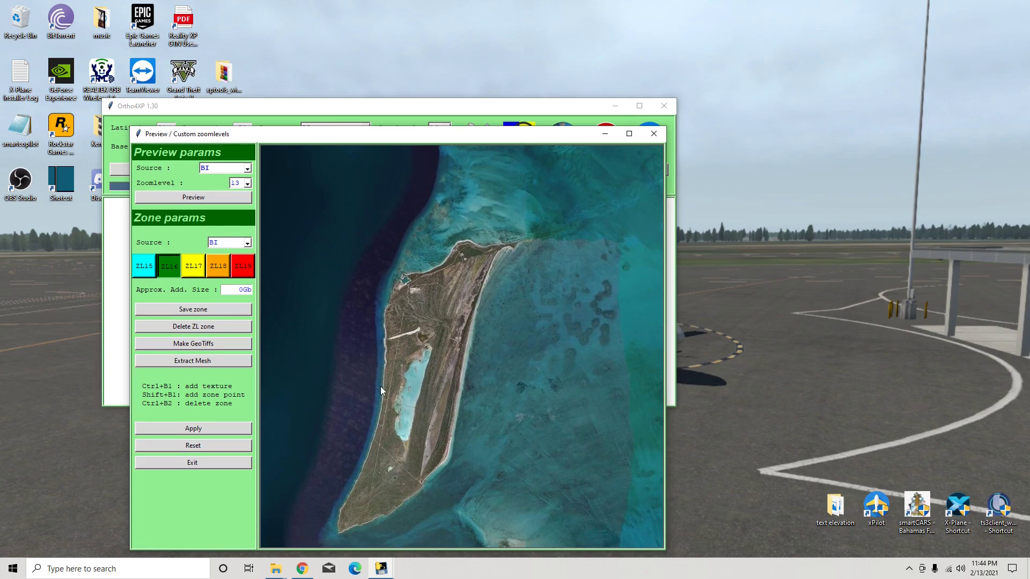
left_click(400, 419, "ctrl")
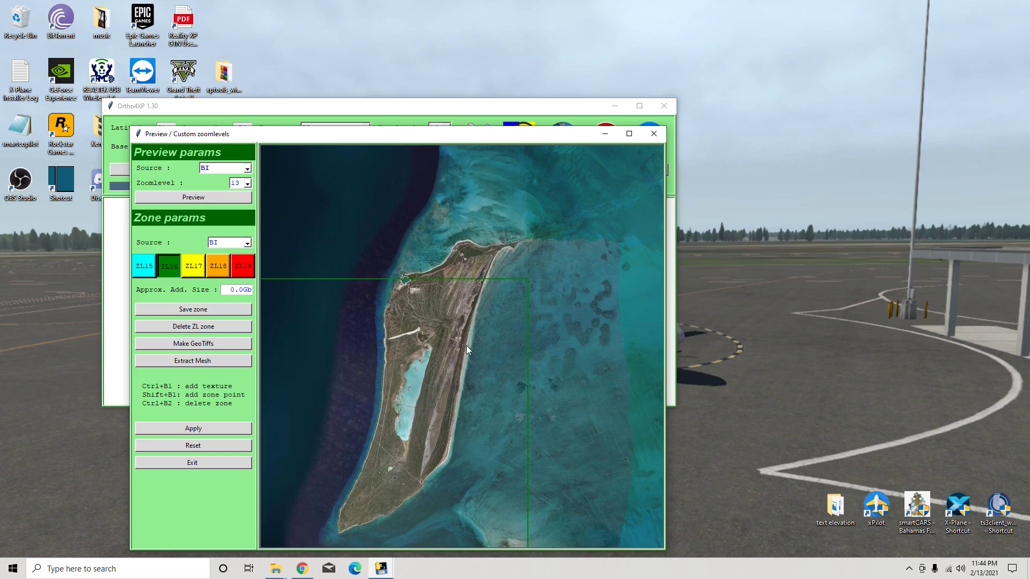
Step: Add ZL16 textures north of the narrow island, over the reef and water leading to the main island
left_click_drag(431, 475, 469, 385)
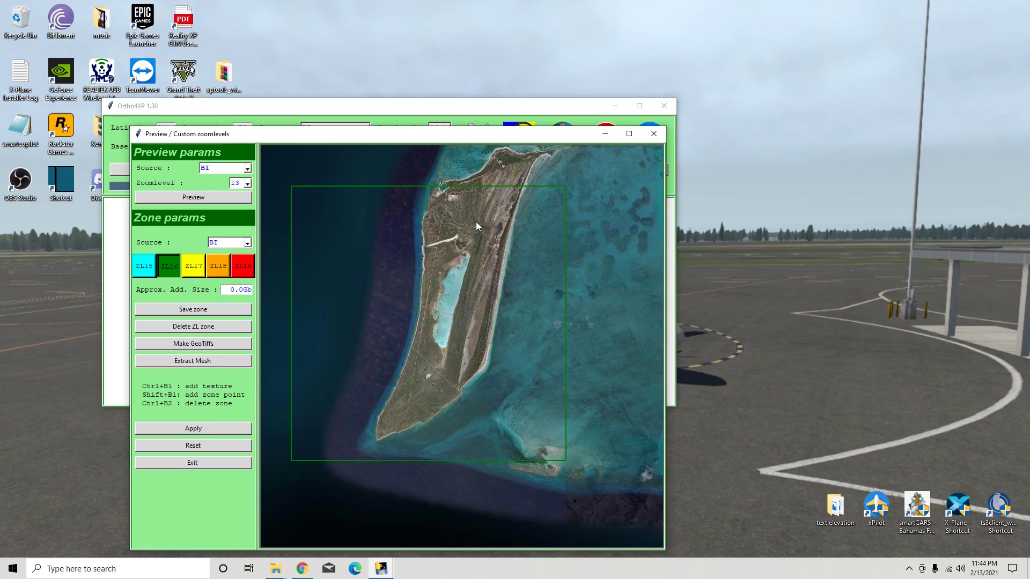
left_click_drag(475, 221, 498, 261)
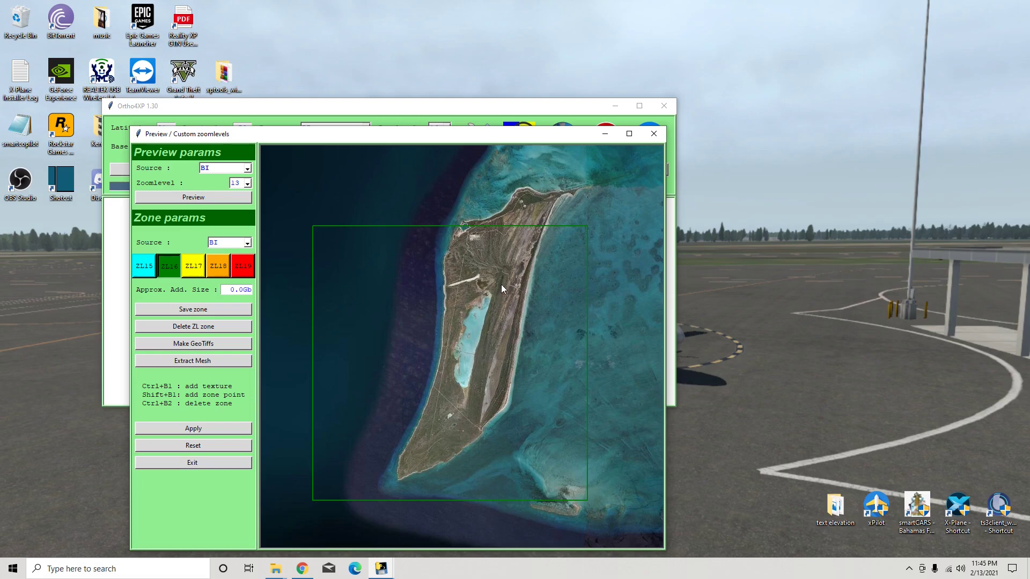
left_click_drag(523, 266, 499, 334)
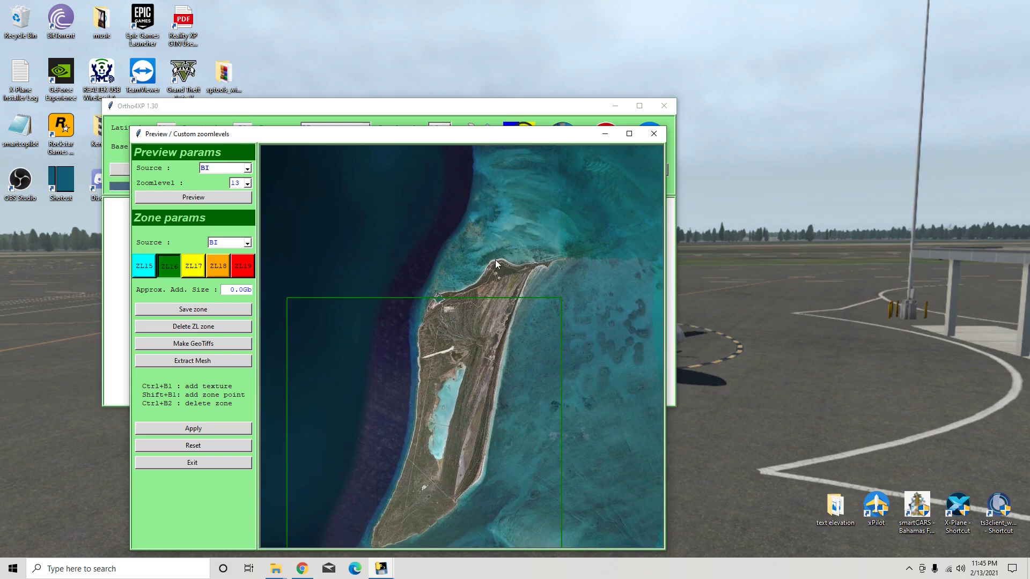
left_click_drag(513, 250, 510, 371)
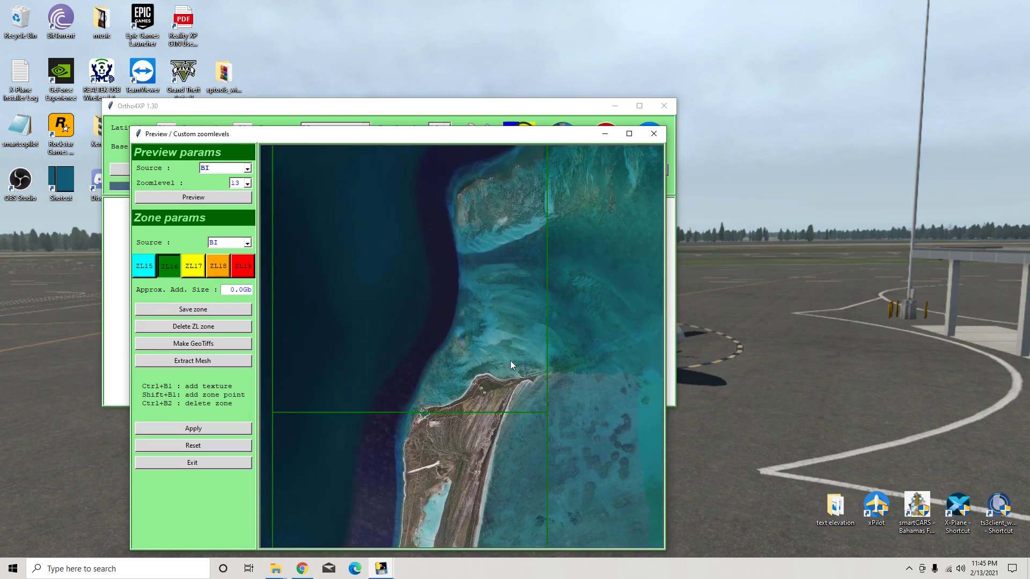
left_click_drag(482, 255, 455, 370)
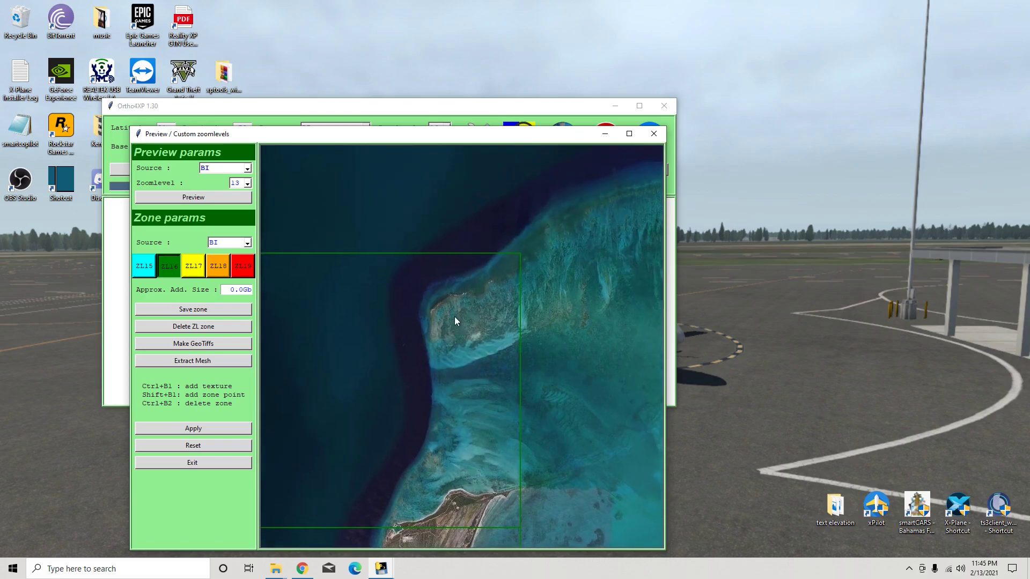
left_click_drag(607, 363, 455, 335)
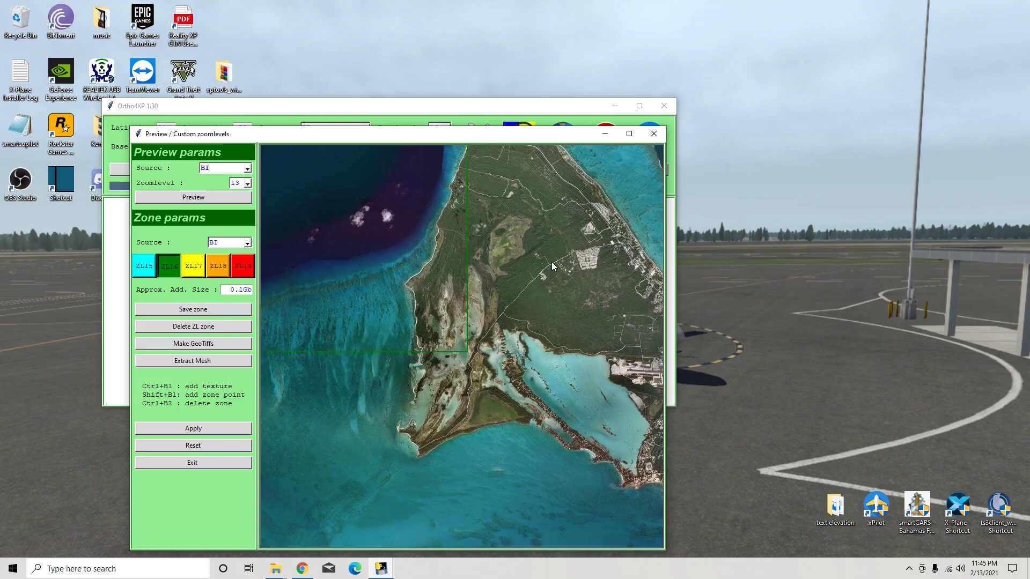
Step: Add ZL16 textures across the main island, covering its north point, airport and the coast farther east
left_click_drag(539, 246, 487, 428)
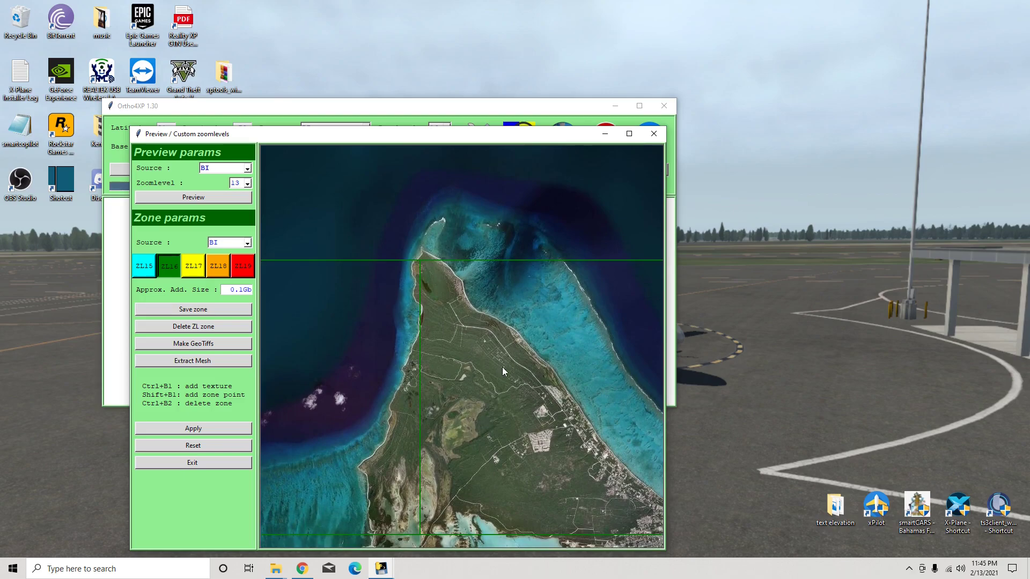
left_click_drag(517, 465, 465, 383)
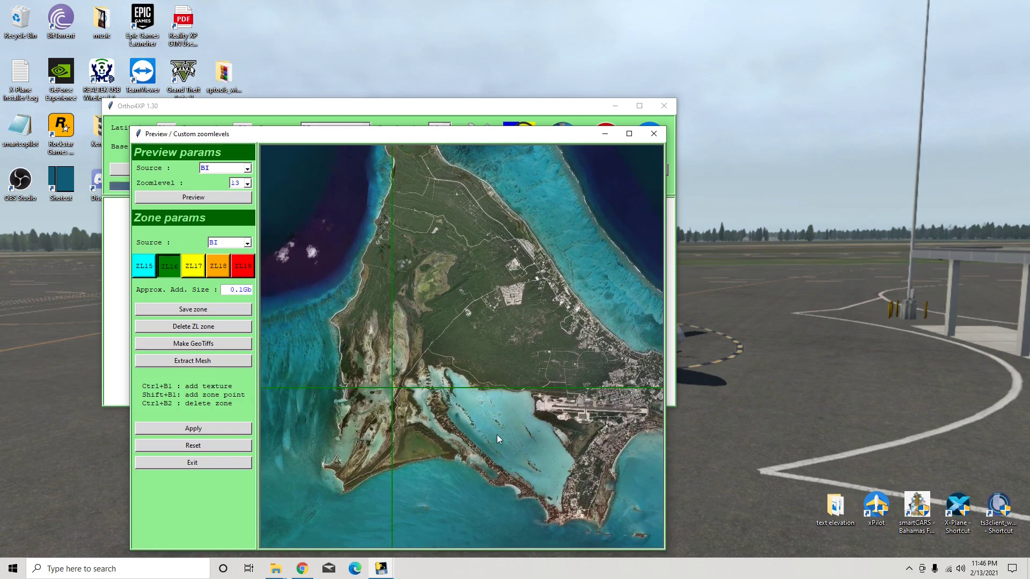
left_click_drag(600, 449, 363, 311)
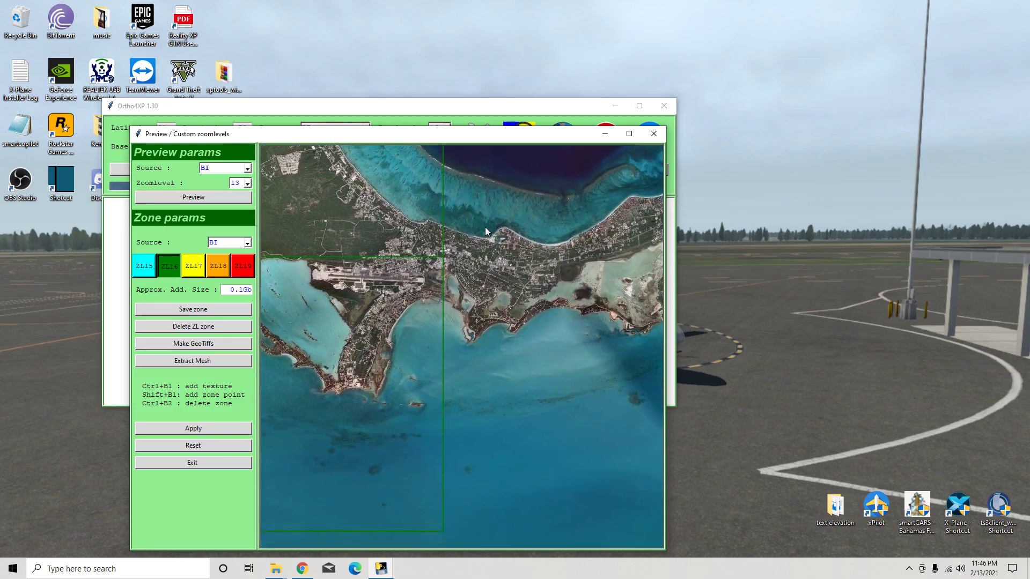
left_click(486, 265, "ctrl")
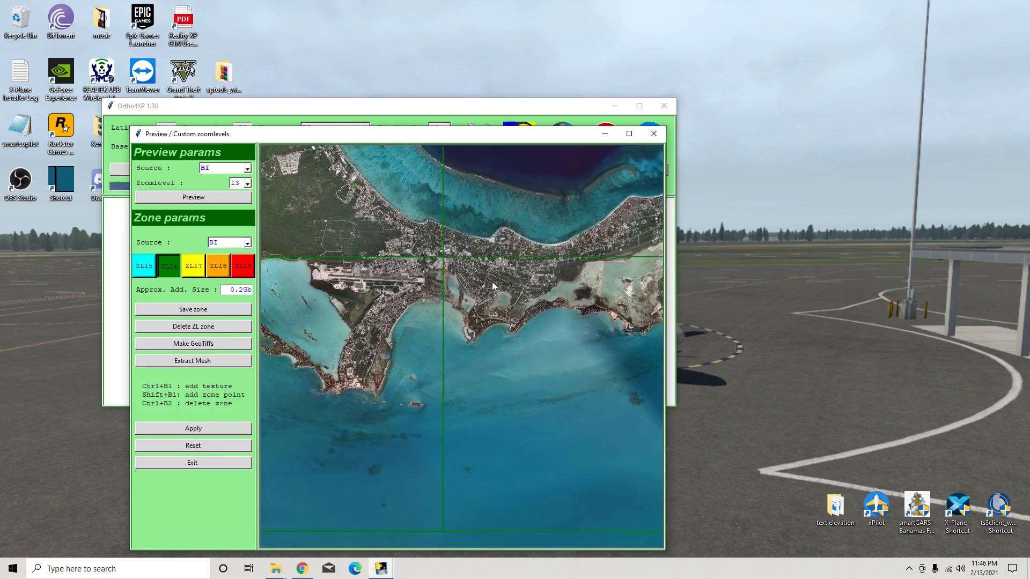
left_click_drag(561, 292, 449, 267)
left_click(539, 191, "ctrl")
left_click_drag(585, 209, 481, 362)
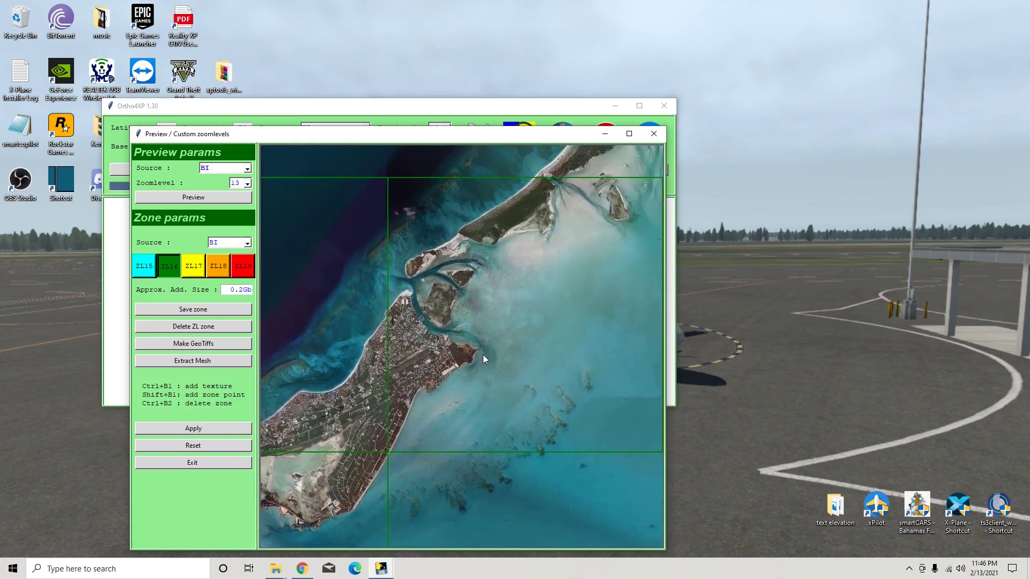
Step: Extend the ZL16 textures over the northeastern cays and the bay out to the tile's eastern edge
left_click_drag(568, 295, 451, 323)
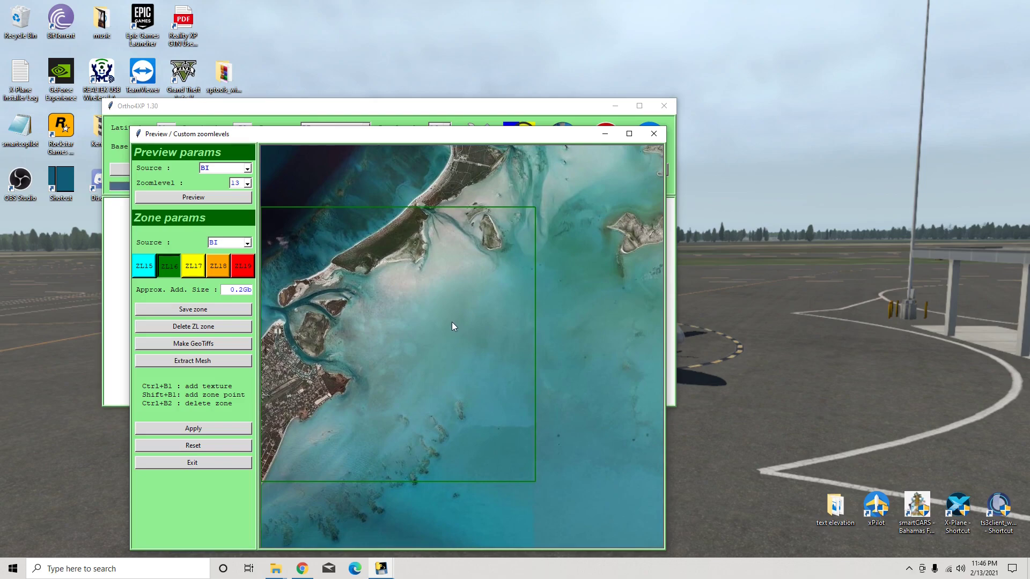
left_click_drag(430, 414, 429, 502)
left_click_drag(462, 430, 429, 520)
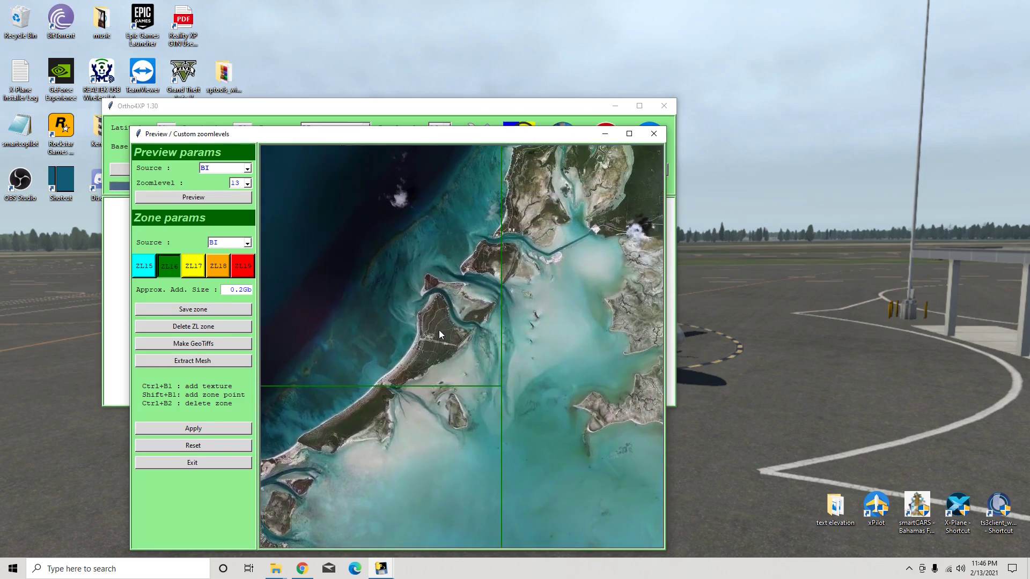
left_click_drag(609, 320, 492, 349)
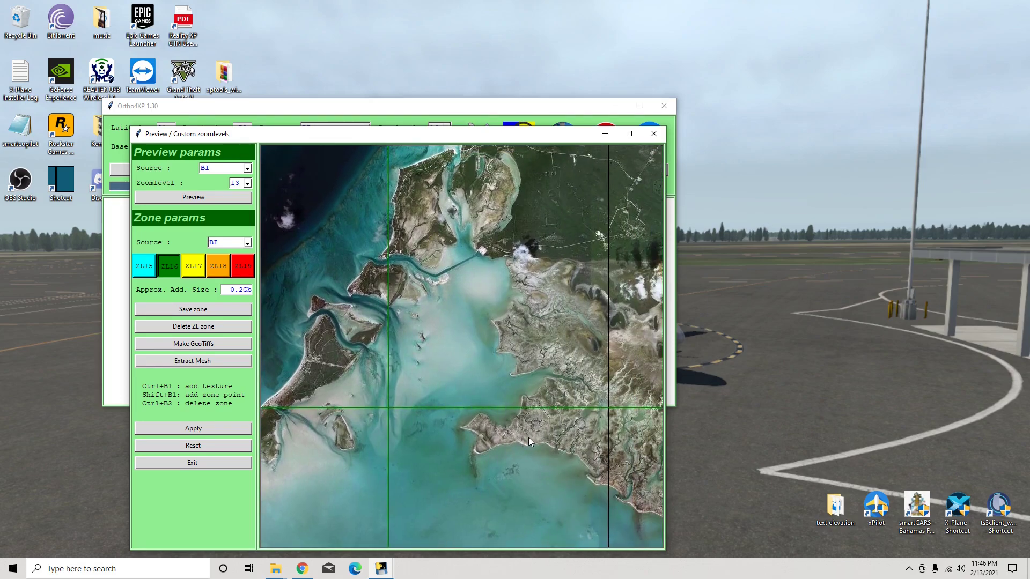
Step: Fill the open water south of the main island and toward the narrow southwestern island with ZL16 textures
left_click_drag(526, 503, 572, 366)
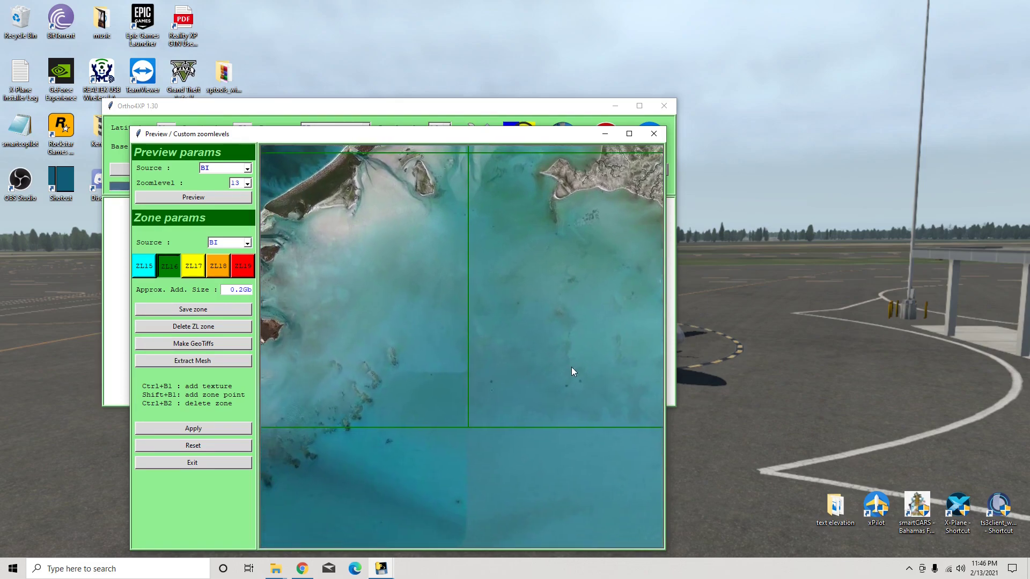
left_click_drag(407, 410, 519, 333)
left_click_drag(507, 279, 538, 413)
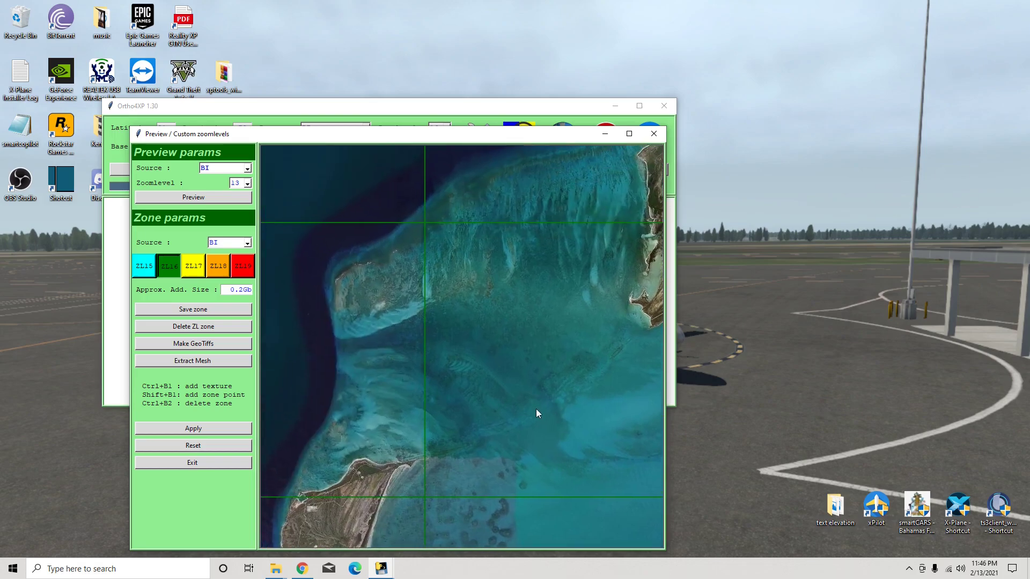
left_click_drag(445, 484, 455, 293)
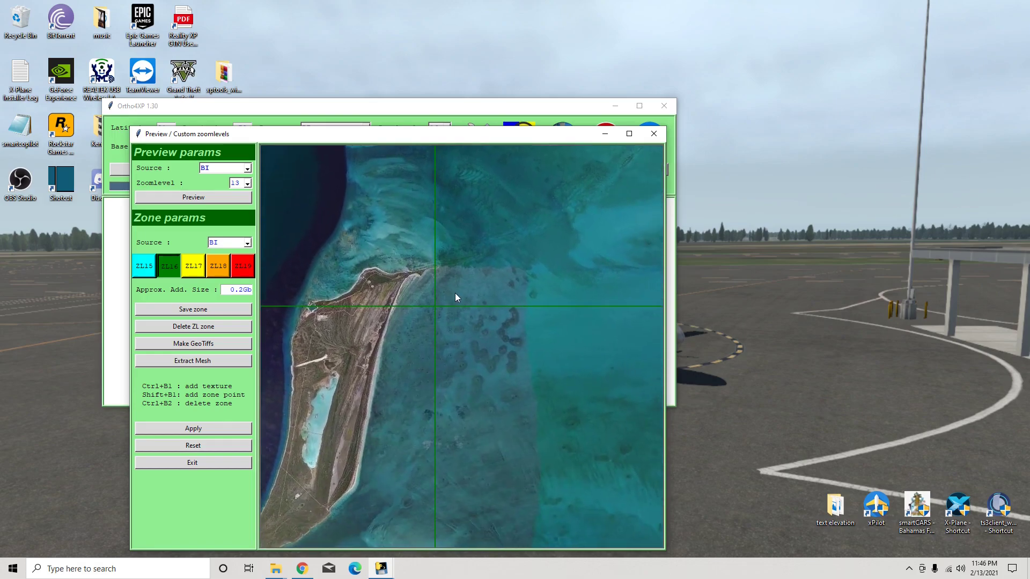
Step: Choose ZL18 and add a two-by-two block of textures over the main island's western wetlands
left_click_drag(537, 256, 383, 431)
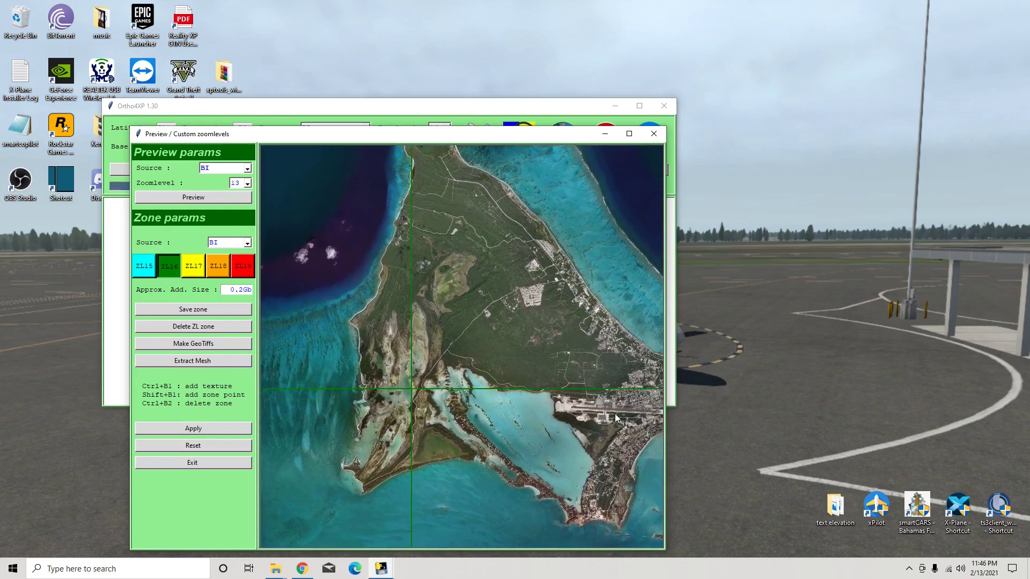
left_click_drag(615, 418, 579, 429)
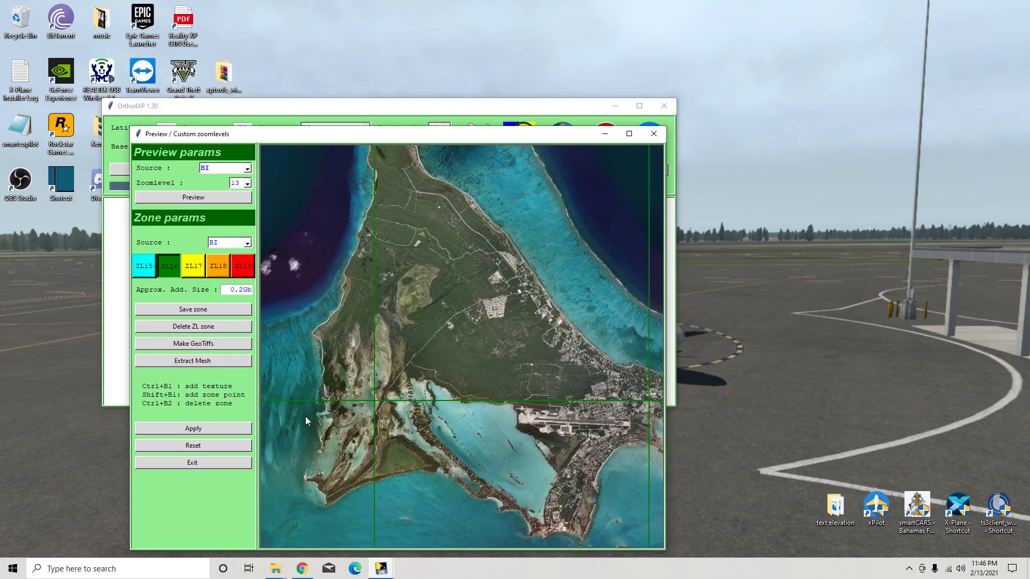
left_click_drag(596, 444, 505, 384)
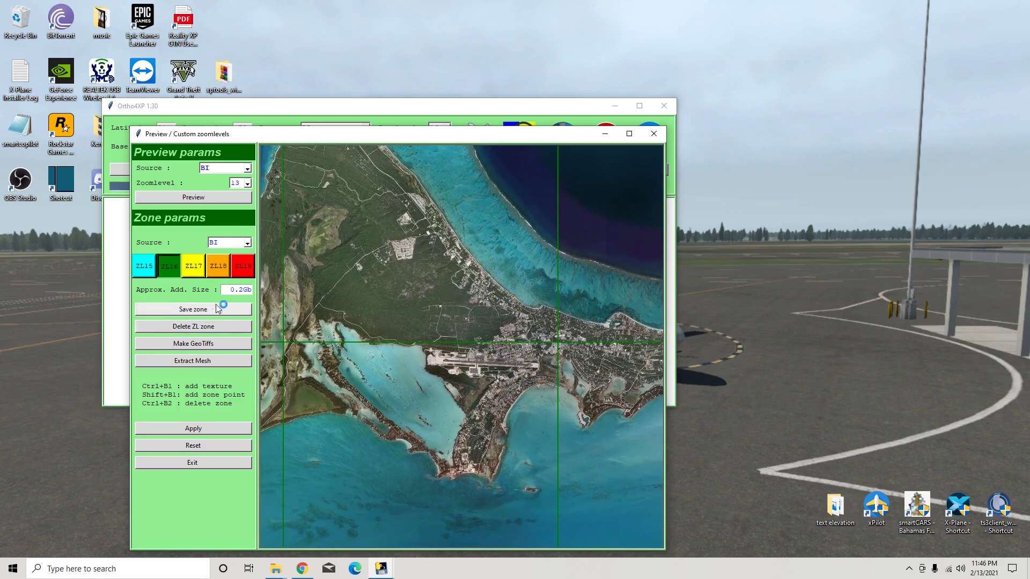
left_click(217, 271)
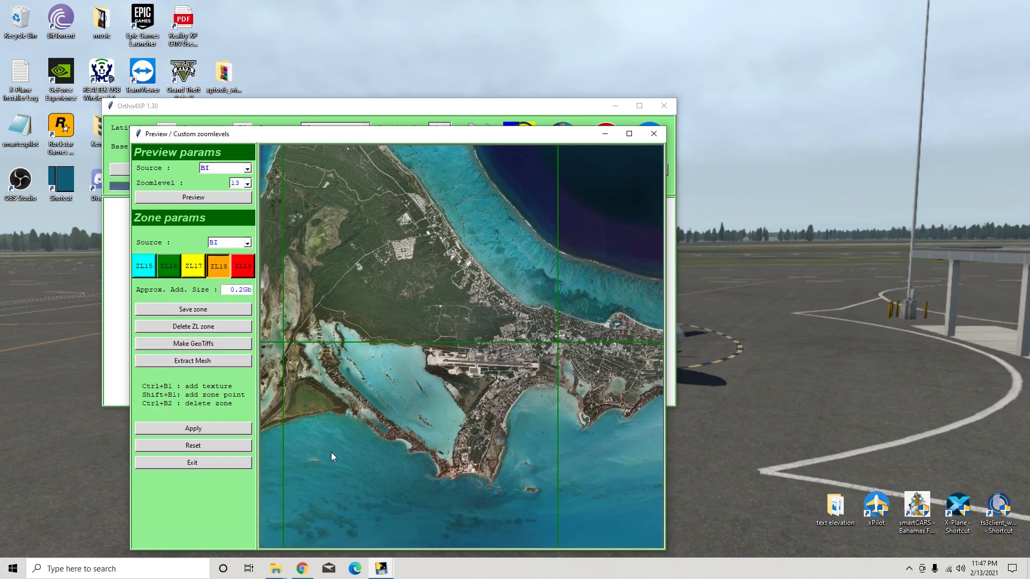
left_click_drag(305, 394, 387, 385)
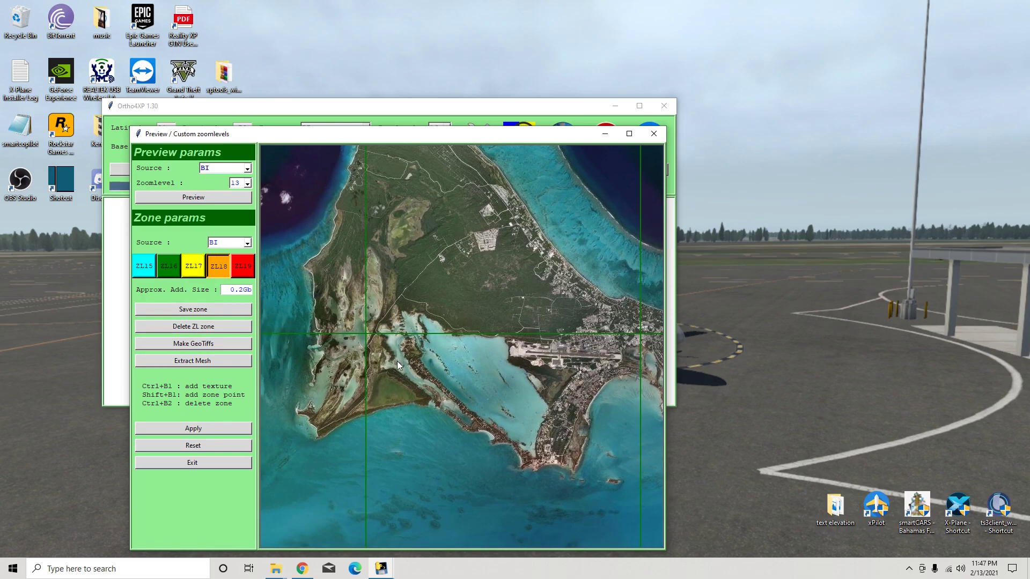
left_click(340, 316, "ctrl")
left_click(339, 359, "ctrl")
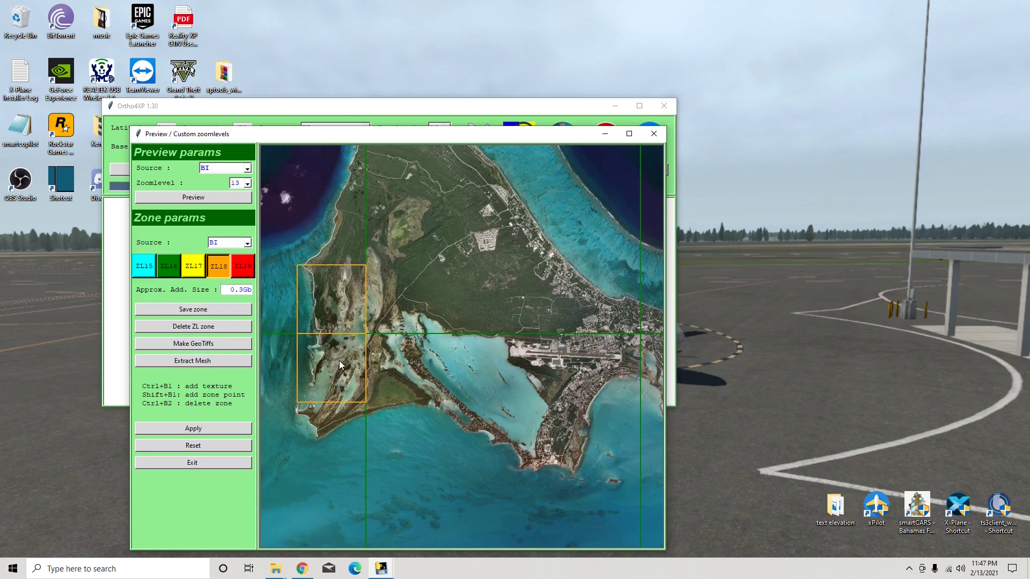
left_click(385, 296, "ctrl")
left_click(391, 355, "ctrl")
Step: Continue both ZL18 texture rows eastward across the forest, lagoon and airport
left_click(458, 318, "ctrl")
left_click(456, 362, "ctrl")
left_click(532, 314, "ctrl")
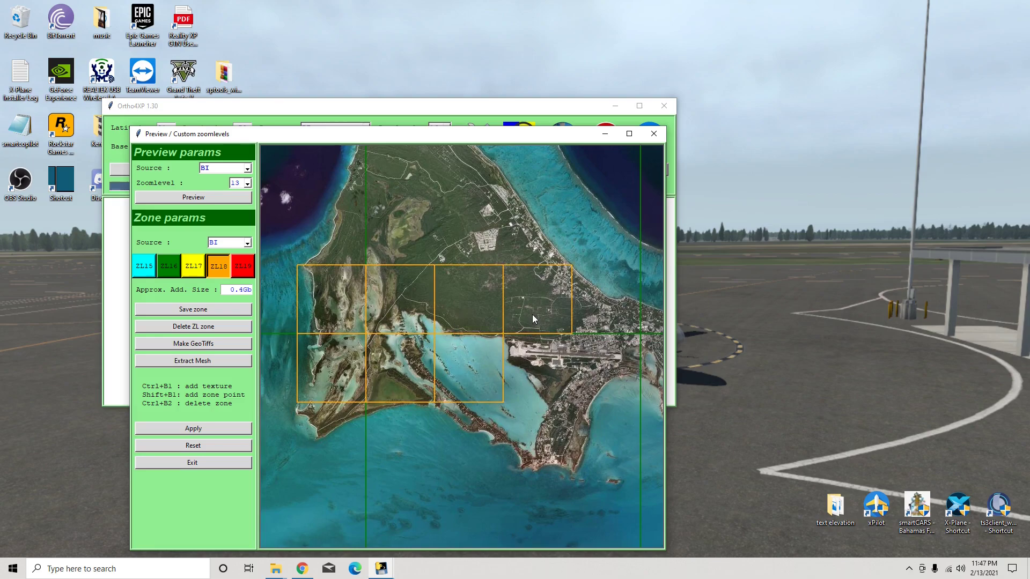
left_click(551, 365, "ctrl")
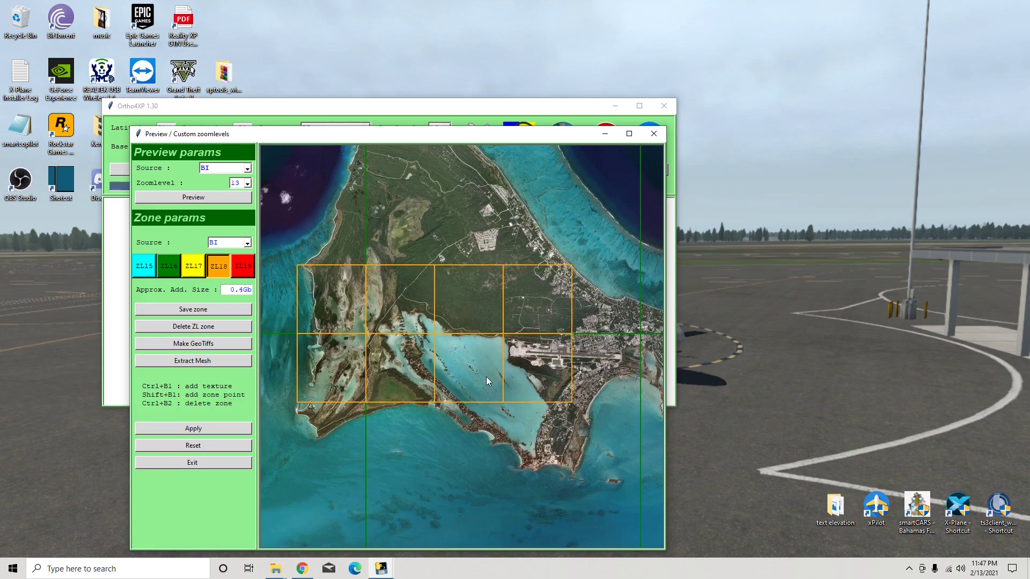
left_click(609, 327, "ctrl")
left_click(617, 368, "ctrl")
Step: Continue the two ZL18 texture rows along the built-up coast east of the airport up to the salt flat
left_click_drag(627, 367, 424, 405)
left_click(452, 354, "ctrl")
left_click(466, 402, "ctrl")
left_click(531, 356, "ctrl")
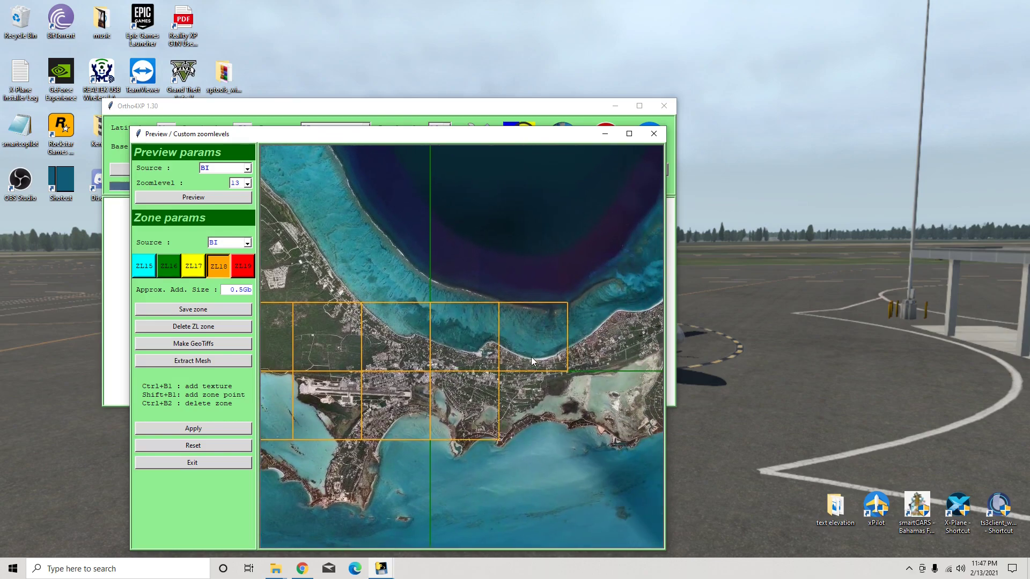
left_click(534, 406, "ctrl")
left_click_drag(619, 395, 484, 424)
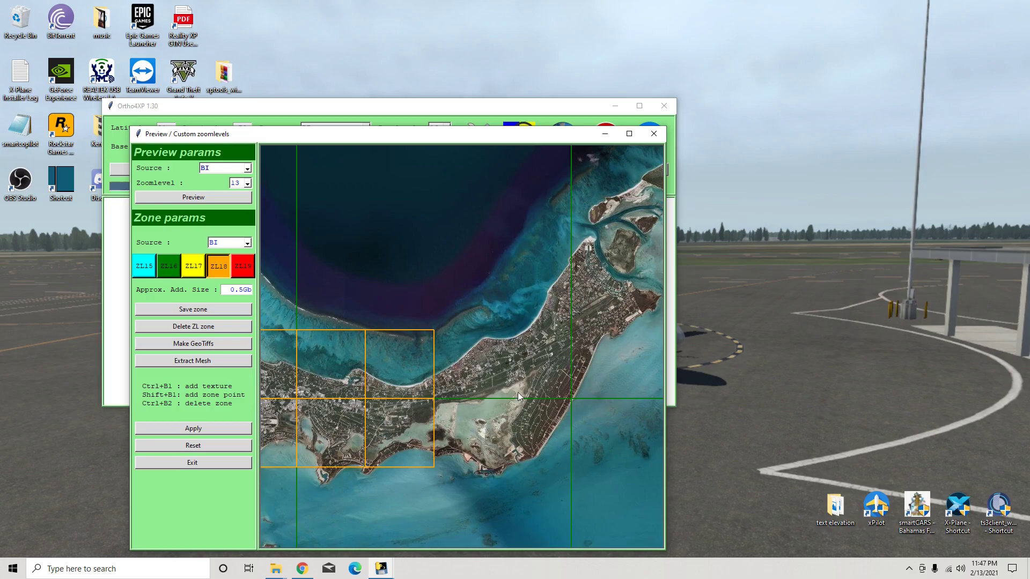
left_click(475, 427, "ctrl")
Step: Choose ZL19 and add a row of four textures along the airport's runway
left_click_drag(320, 409, 498, 398)
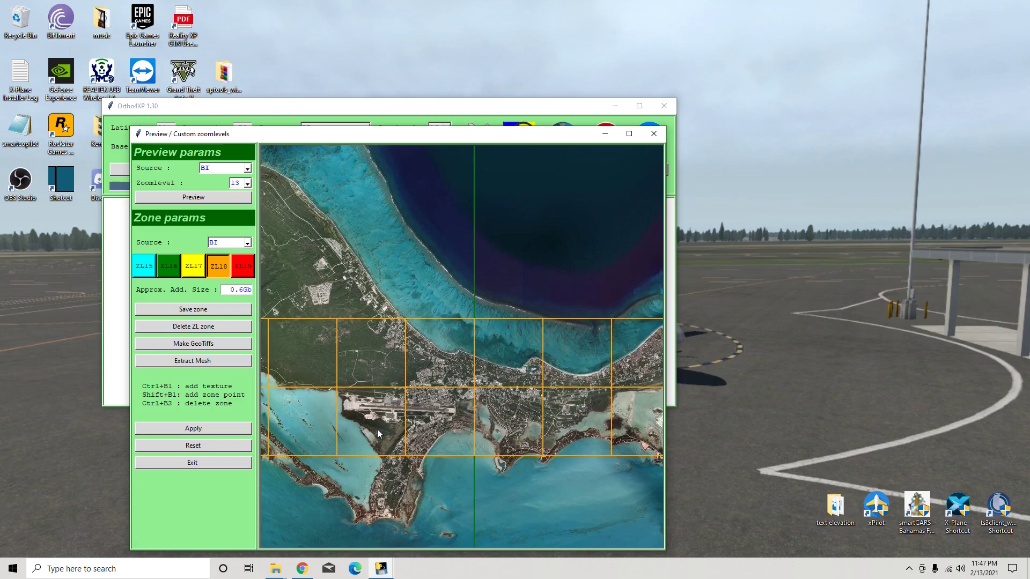
left_click(248, 266)
left_click(356, 405, "ctrl")
left_click(391, 413, "ctrl")
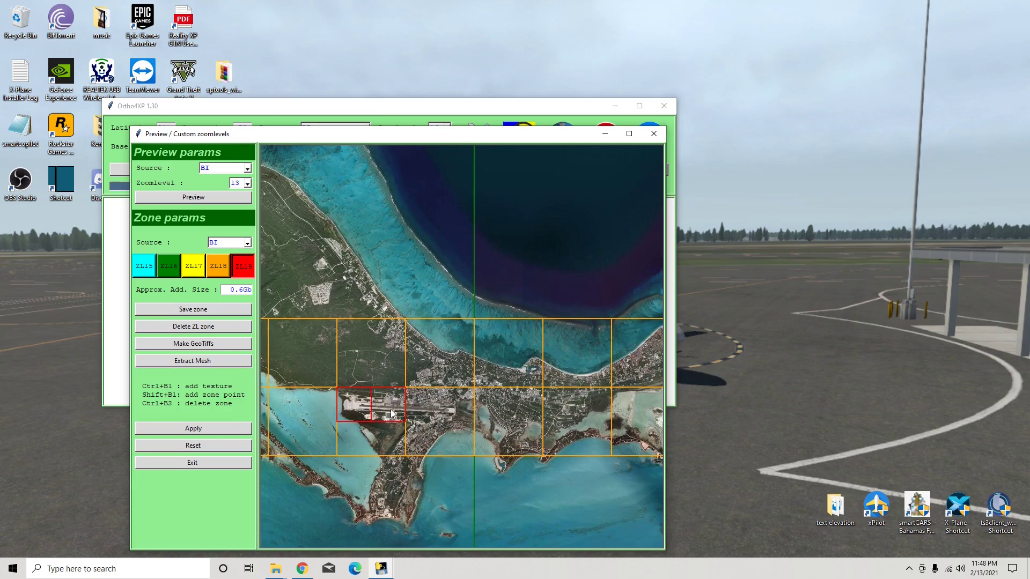
left_click(419, 411, "ctrl")
left_click_drag(411, 506, 521, 331)
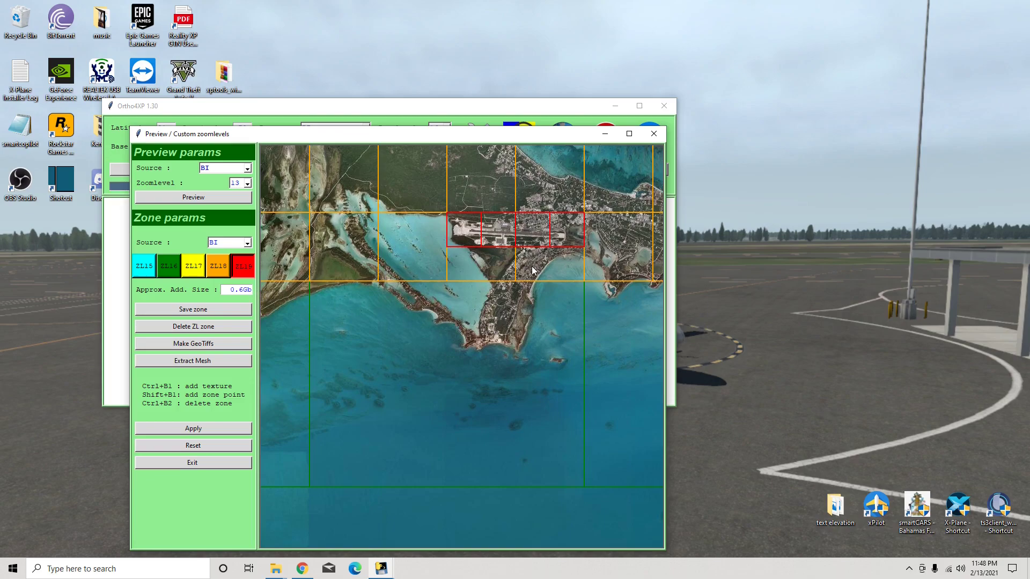
left_click_drag(544, 232, 509, 325)
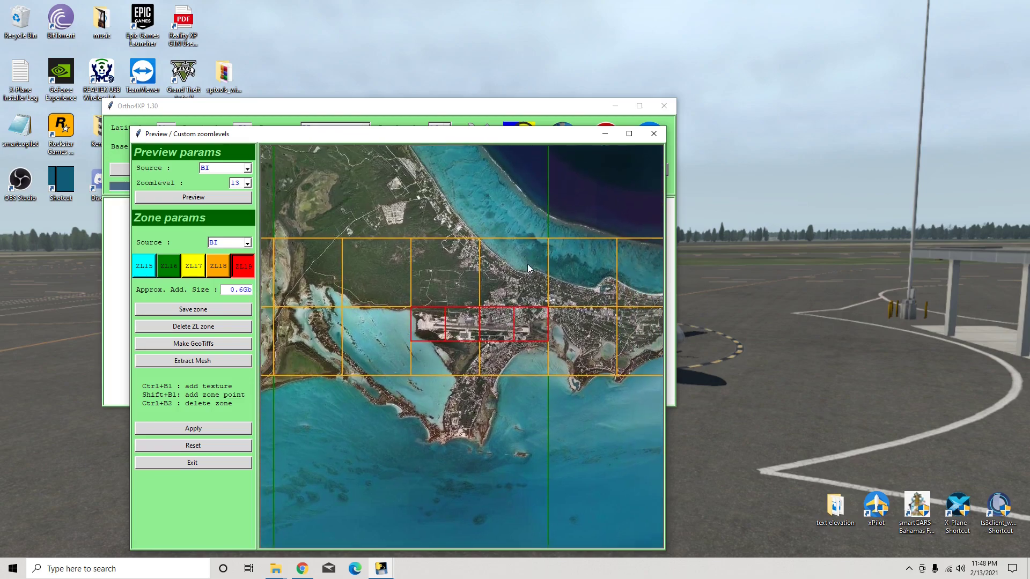
left_click_drag(526, 264, 508, 358)
left_click_drag(407, 381, 571, 310)
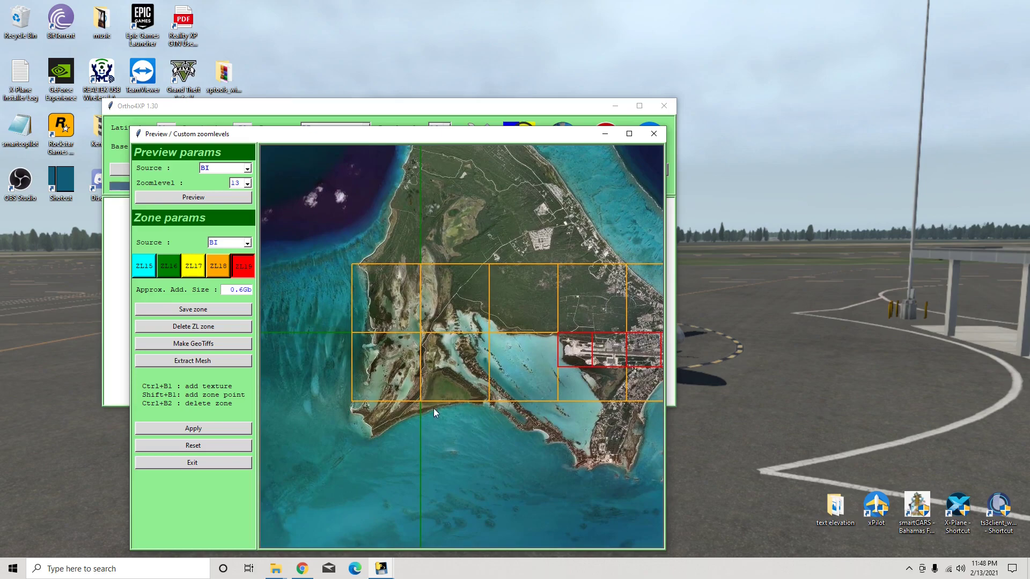
Step: Review the custom texture zones around the airport, apply them to the tile and minimise the preview window
left_click_drag(393, 427, 461, 404)
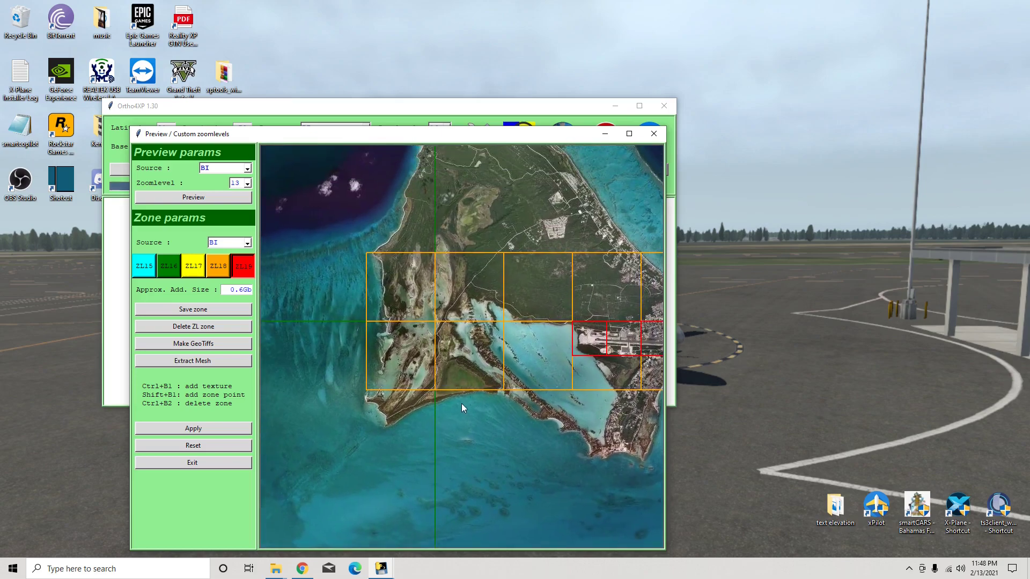
left_click_drag(448, 346, 496, 344)
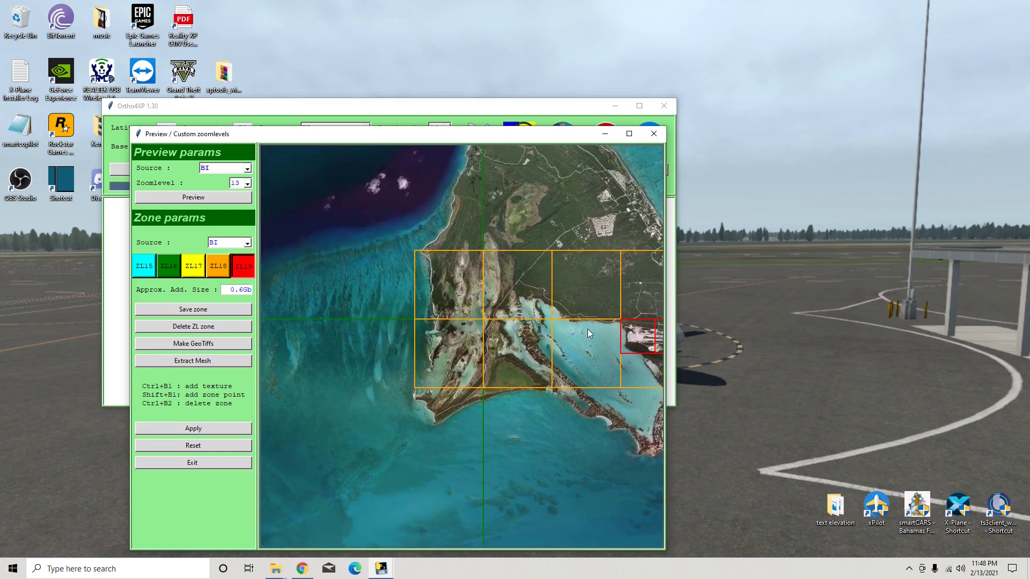
left_click_drag(596, 355, 490, 330)
left_click_drag(635, 413, 540, 403)
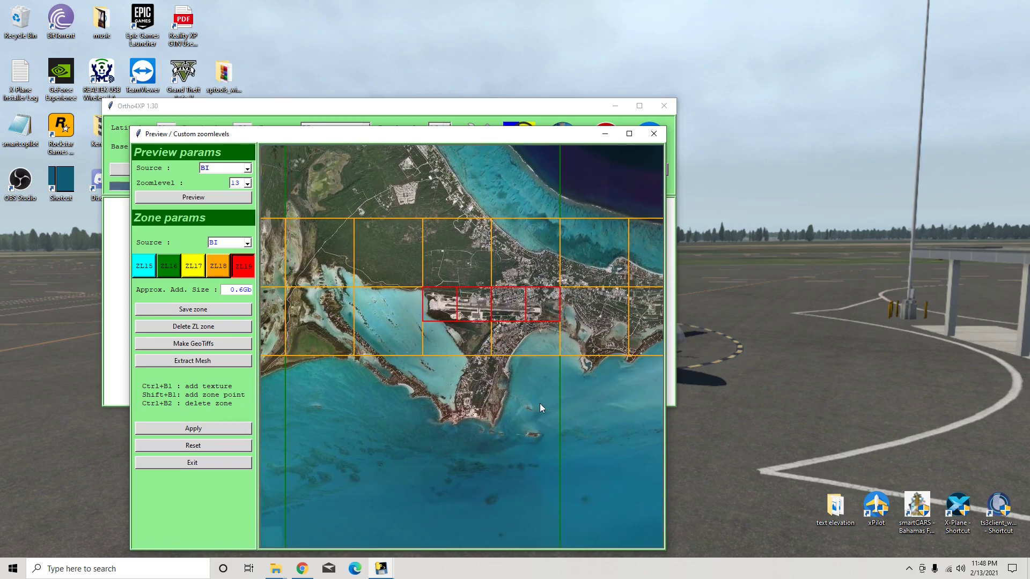
left_click(203, 429)
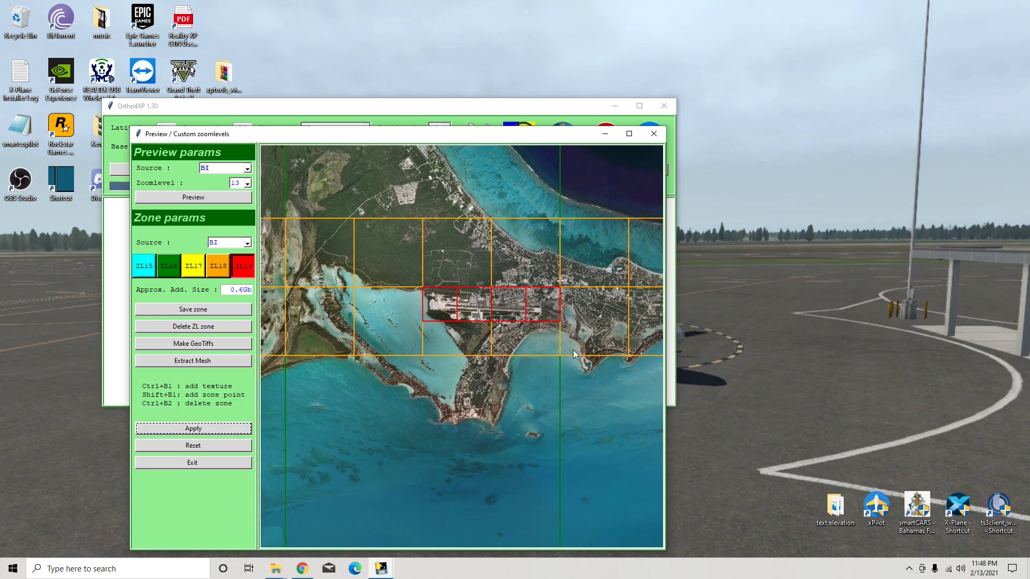
left_click(604, 136)
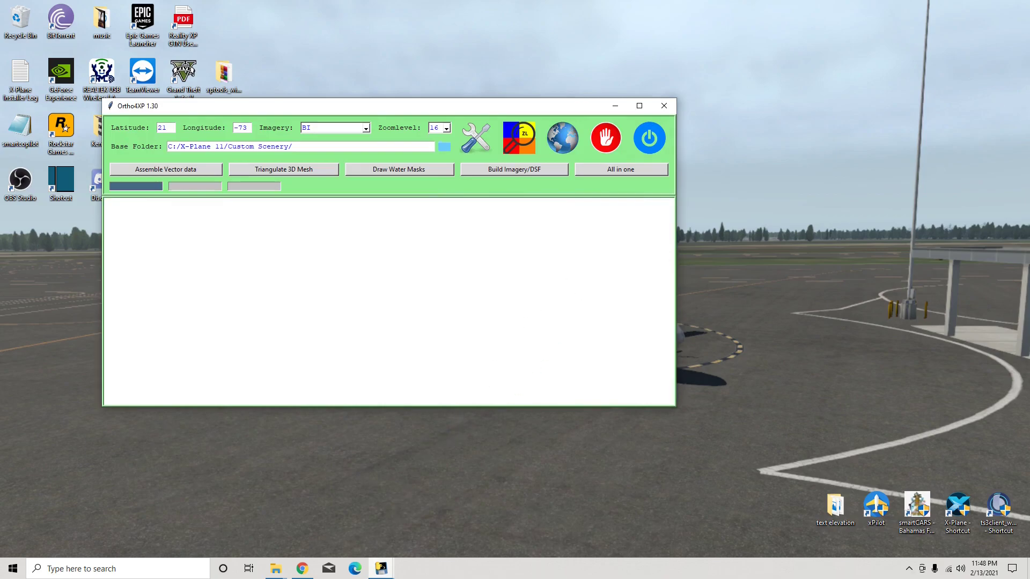
Step: In the tiles collection window, enable vector data assembly, 3D mesh triangulation, water masks and imagery/DSF for batch building
mouse_move(381, 569)
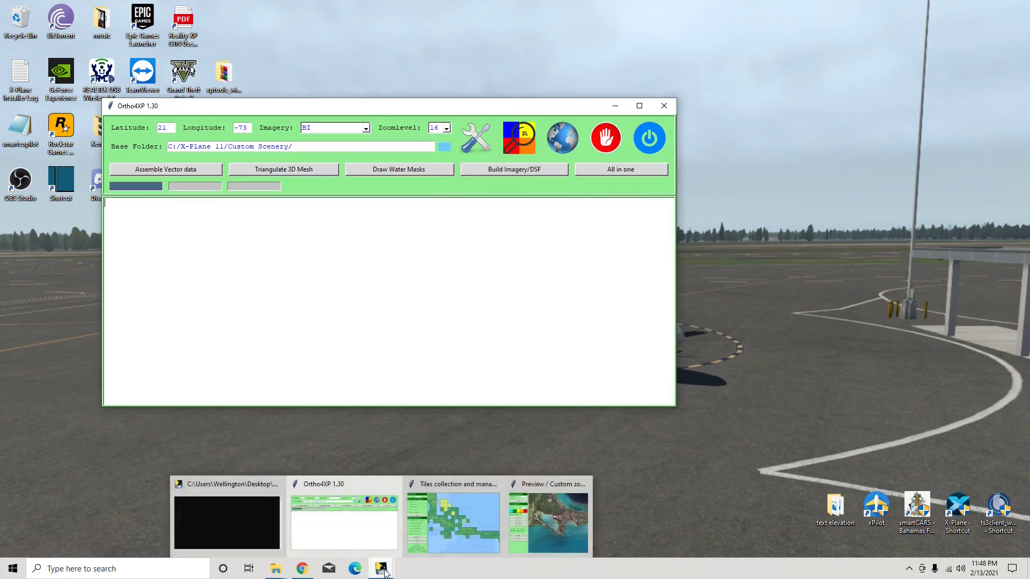
left_click(467, 528)
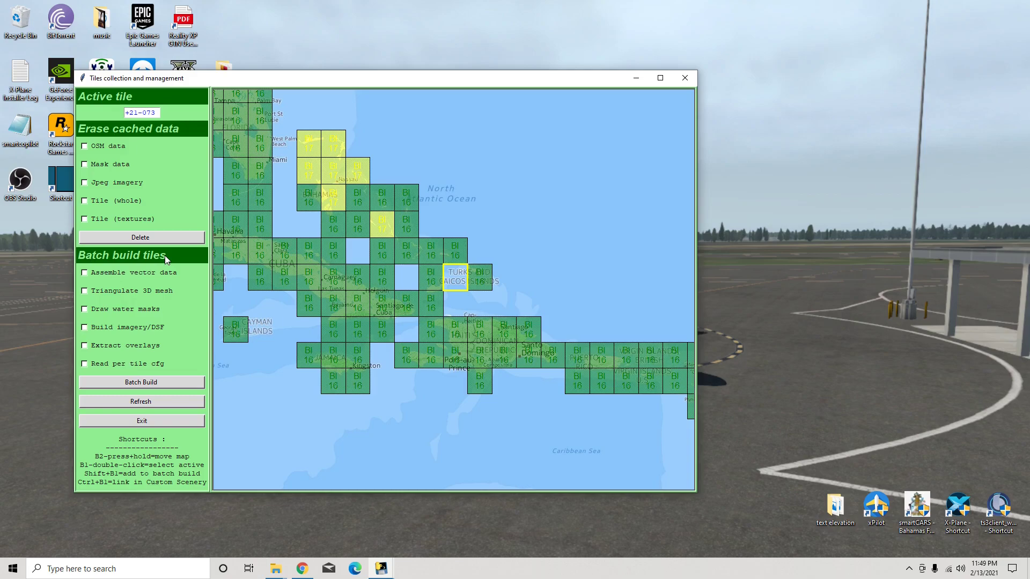
left_click(84, 273)
left_click(84, 291)
left_click(84, 309)
Step: Return to the main Ortho4XP window and run the complete all-in-one build for the tile
left_click(640, 78)
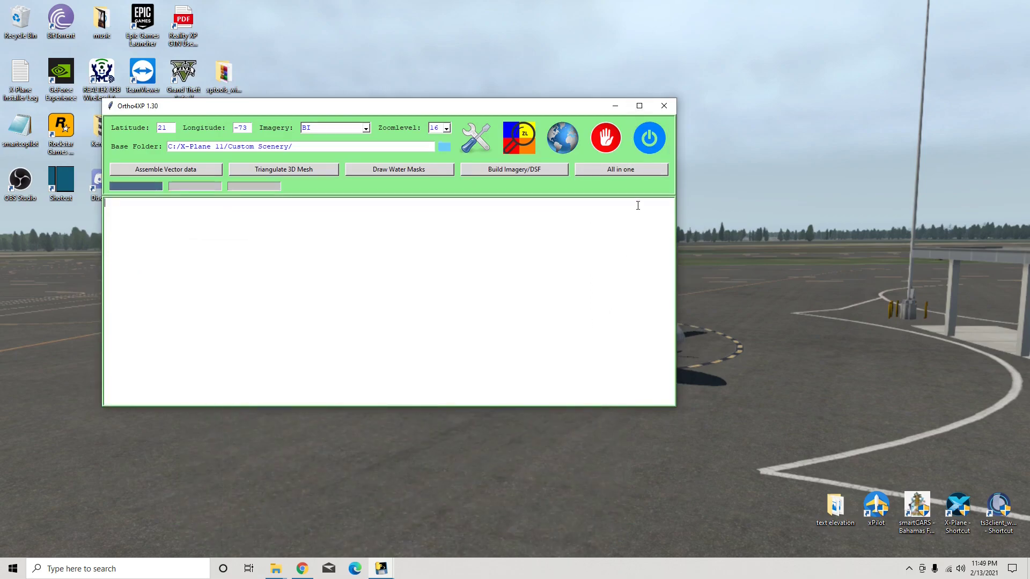
left_click(624, 170)
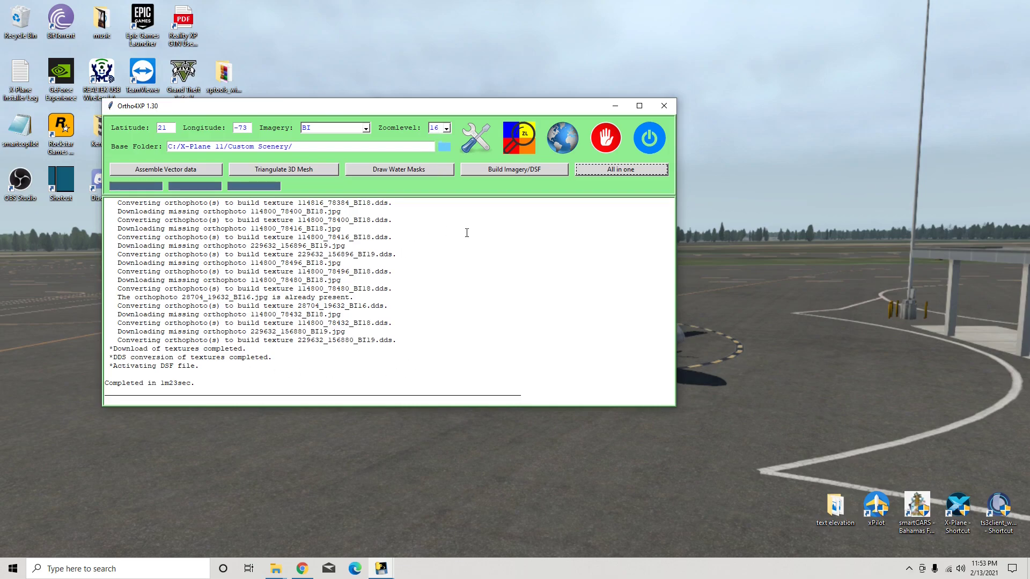
Step: Add tile +21-073 to the batch, run a batch build with only overlay extraction enabled, and minimise the Ortho4XP windows
mouse_move(384, 567)
left_click(381, 568)
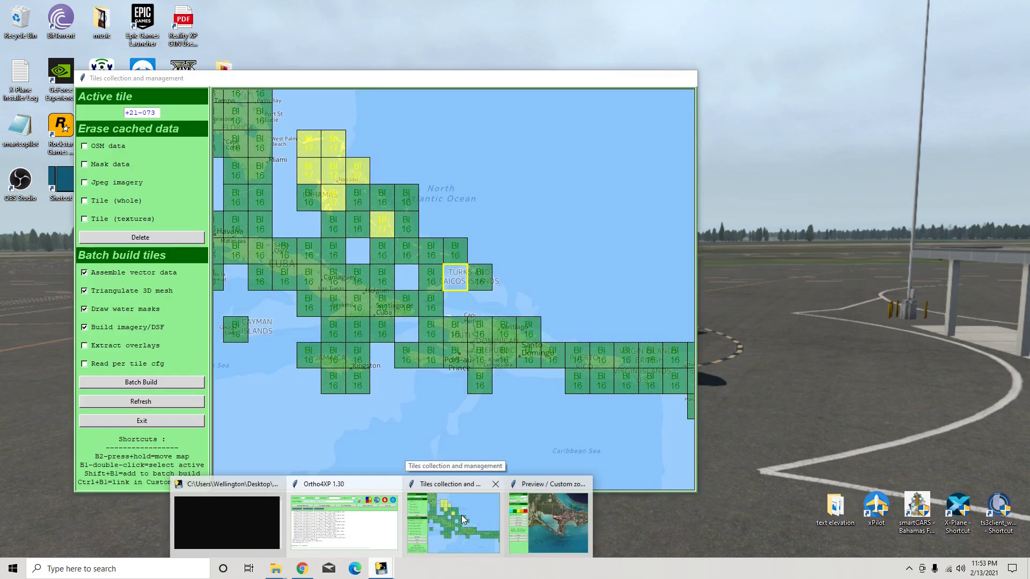
left_click(461, 518)
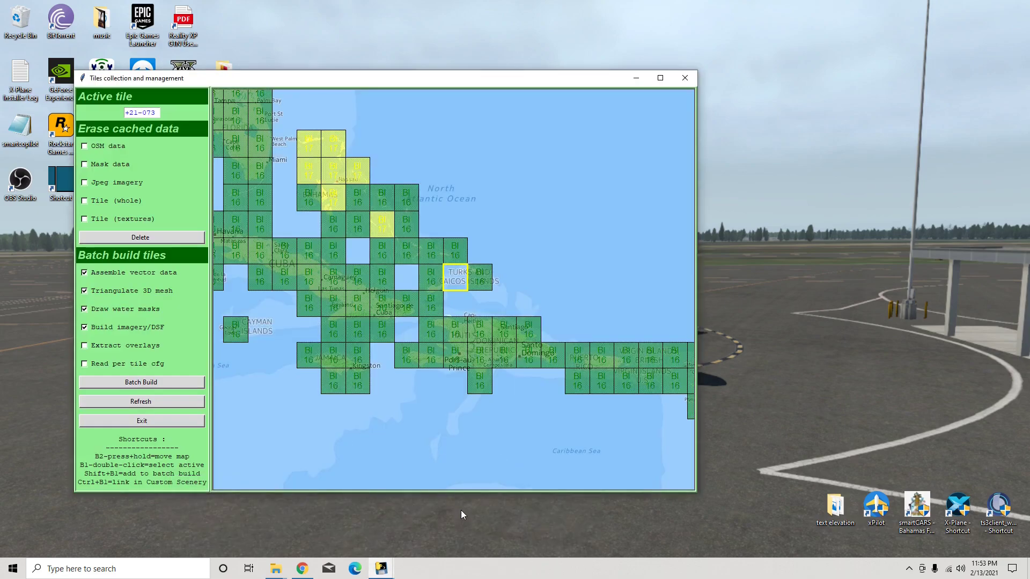
left_click(457, 283)
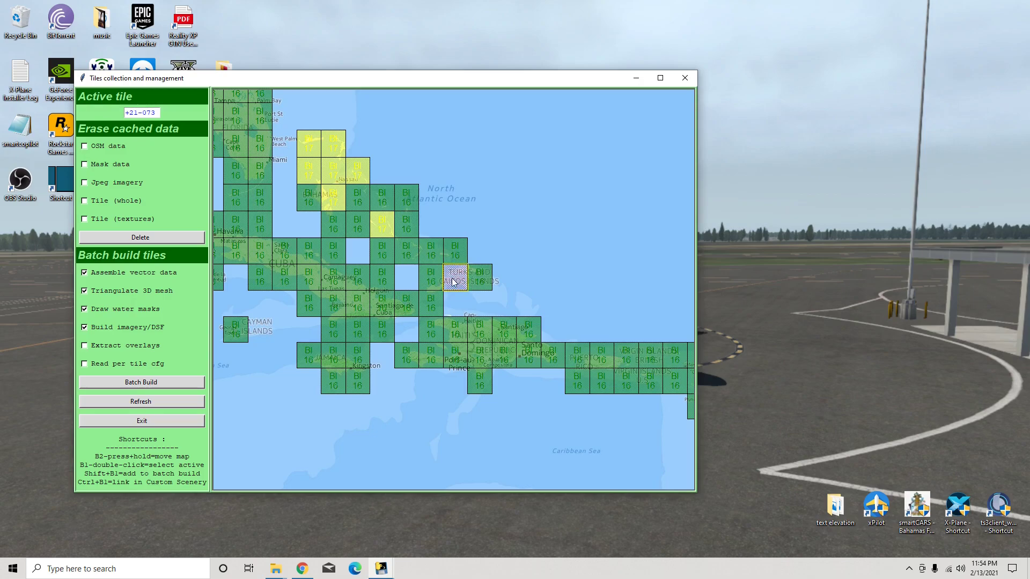
left_click(85, 348)
left_click(84, 328)
left_click(84, 309)
left_click(84, 291)
left_click(85, 273)
left_click(155, 384)
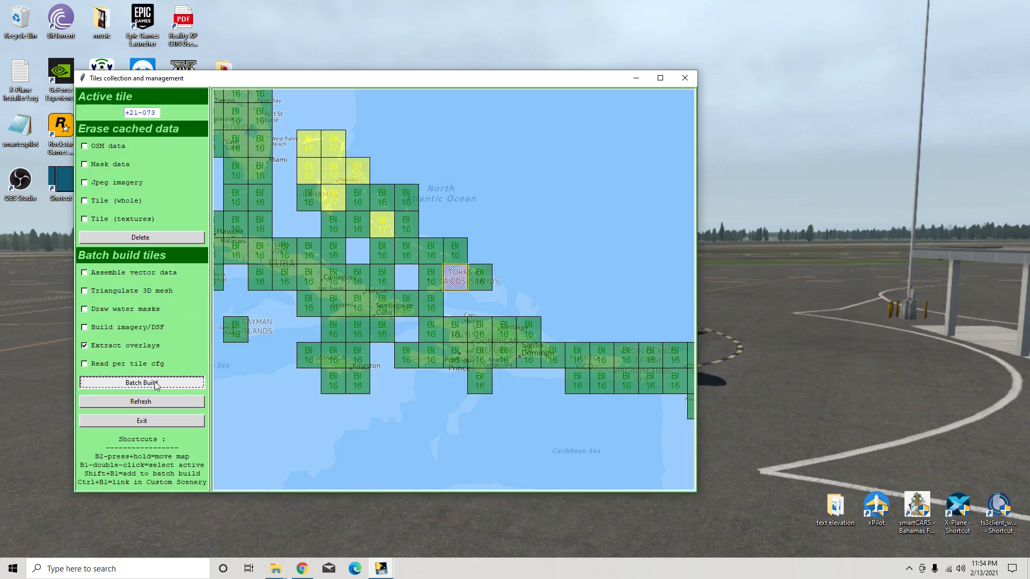
left_click(636, 78)
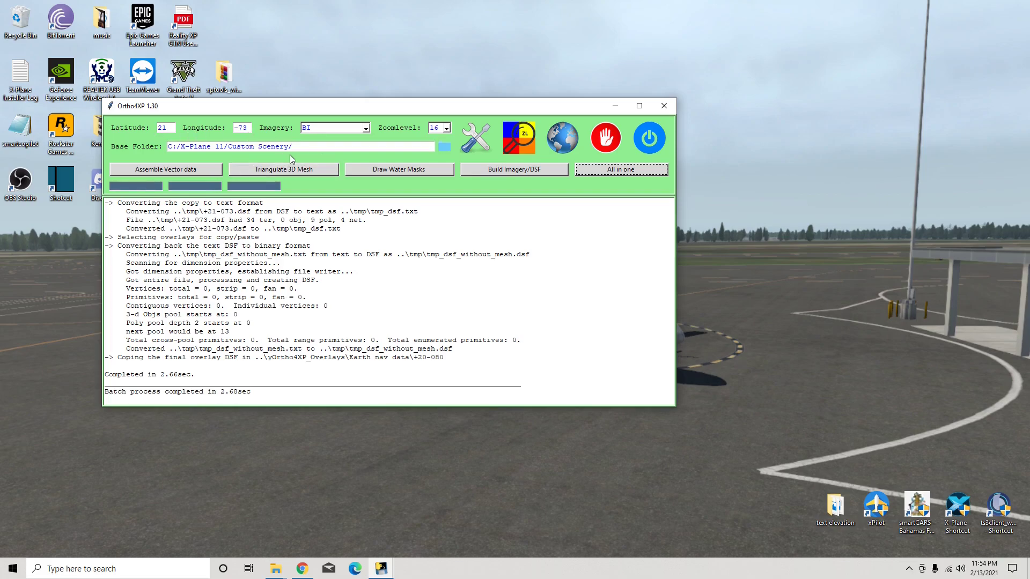
left_click(616, 106)
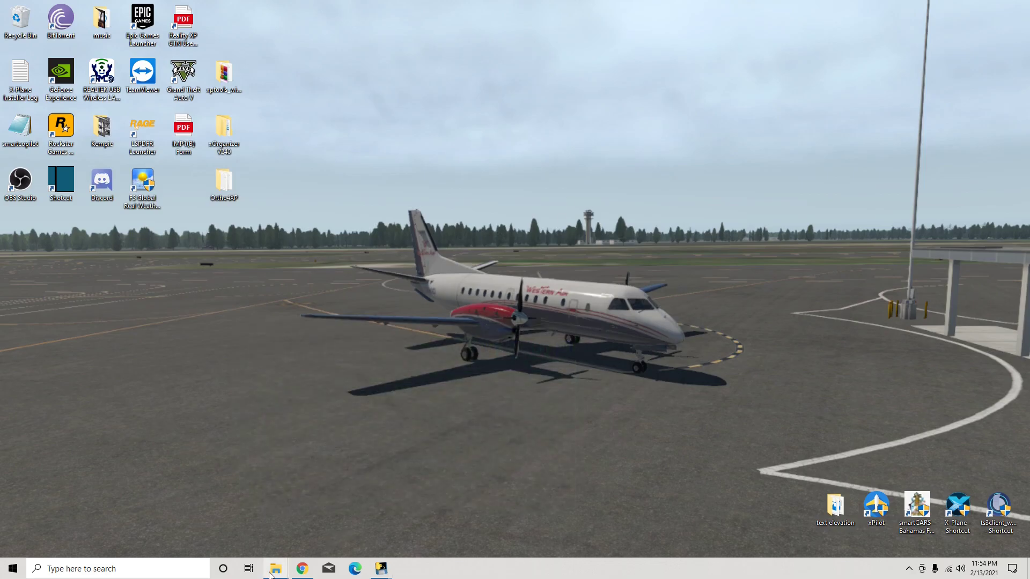
Step: Switch to File Explorer and look for the built zOrtho4XP_+21-073 folder in X-Plane 11's Custom Scenery folder
mouse_move(275, 572)
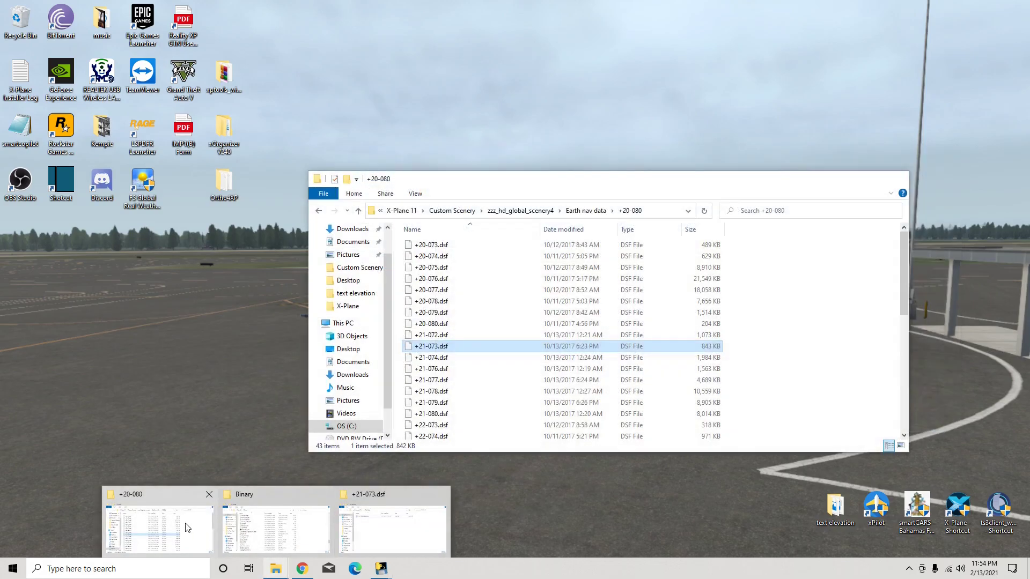
left_click(185, 523)
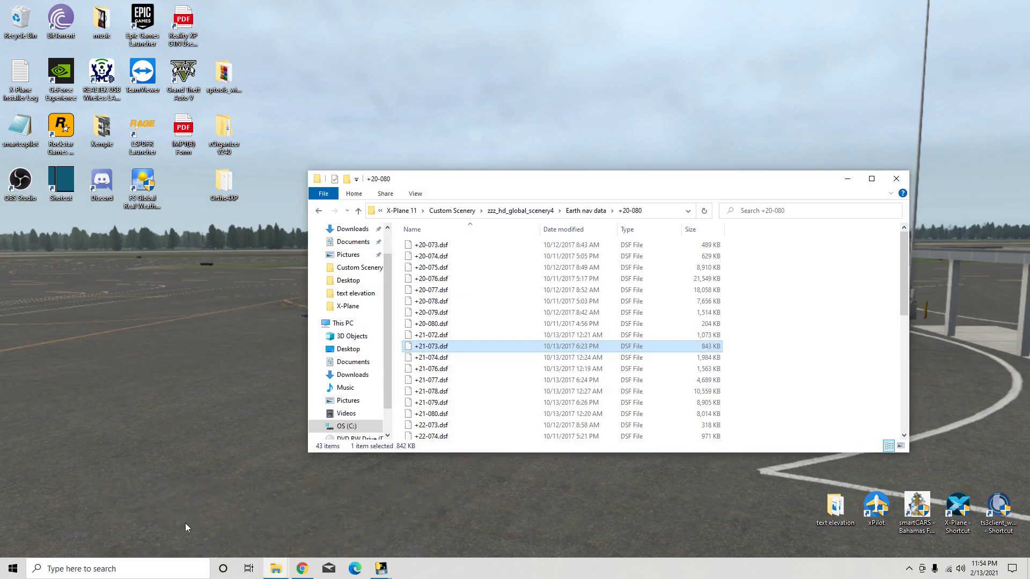
left_click(452, 211)
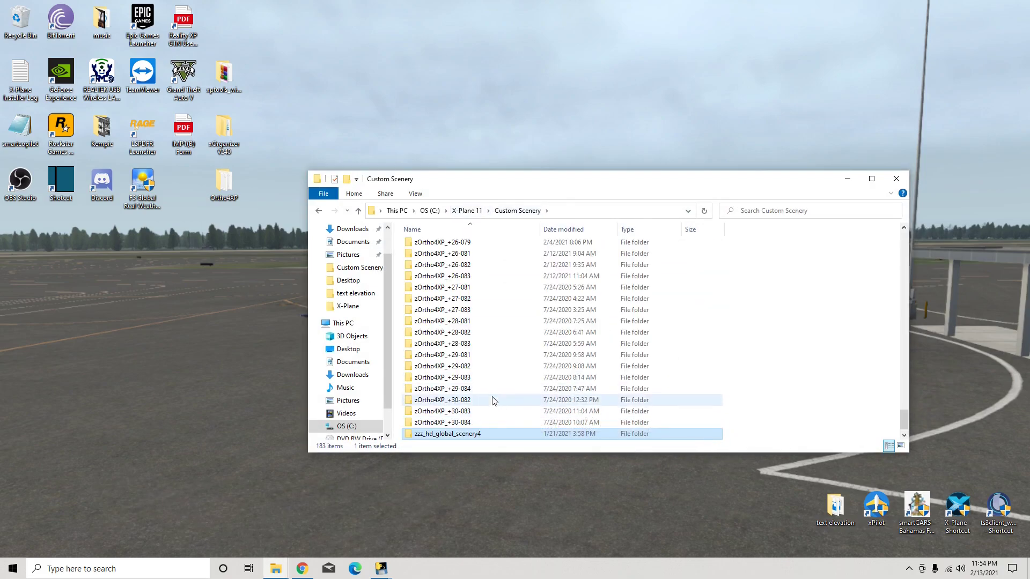
scroll(494, 401, "up", 12)
mouse_move(381, 568)
left_click(419, 550)
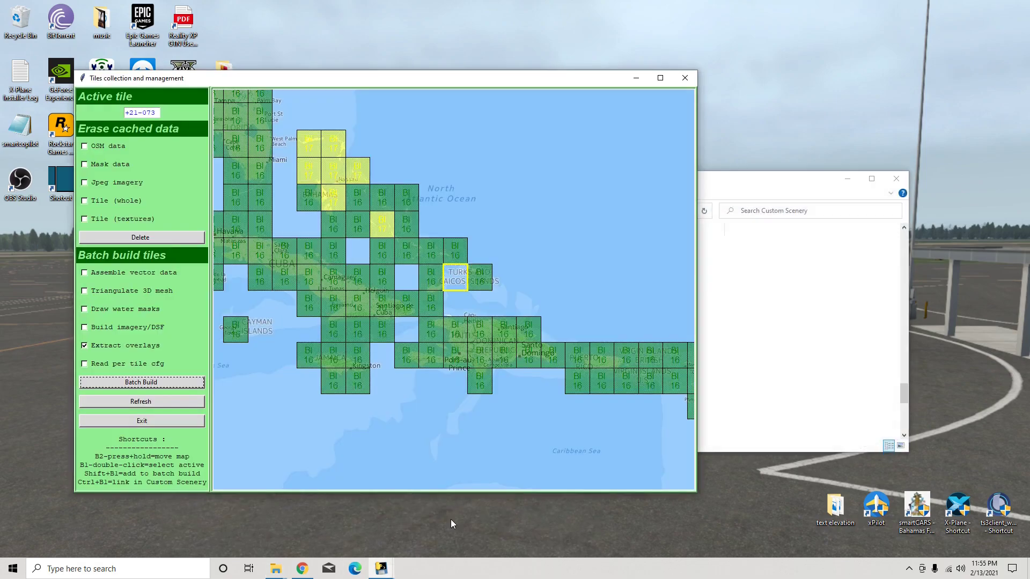
left_click(635, 79)
scroll(471, 345, "up", 6)
scroll(471, 345, "up", 2)
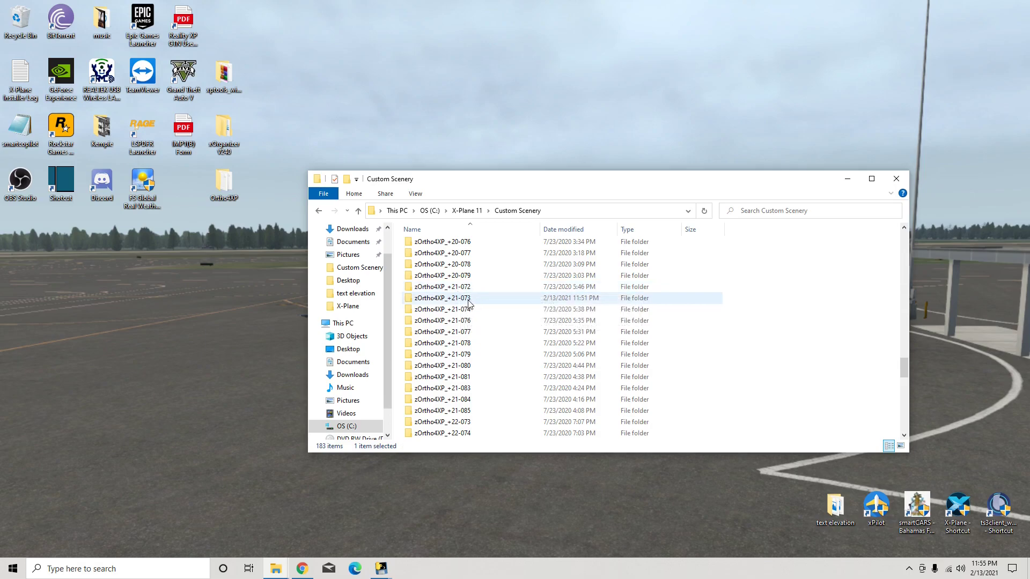
mouse_move(465, 300)
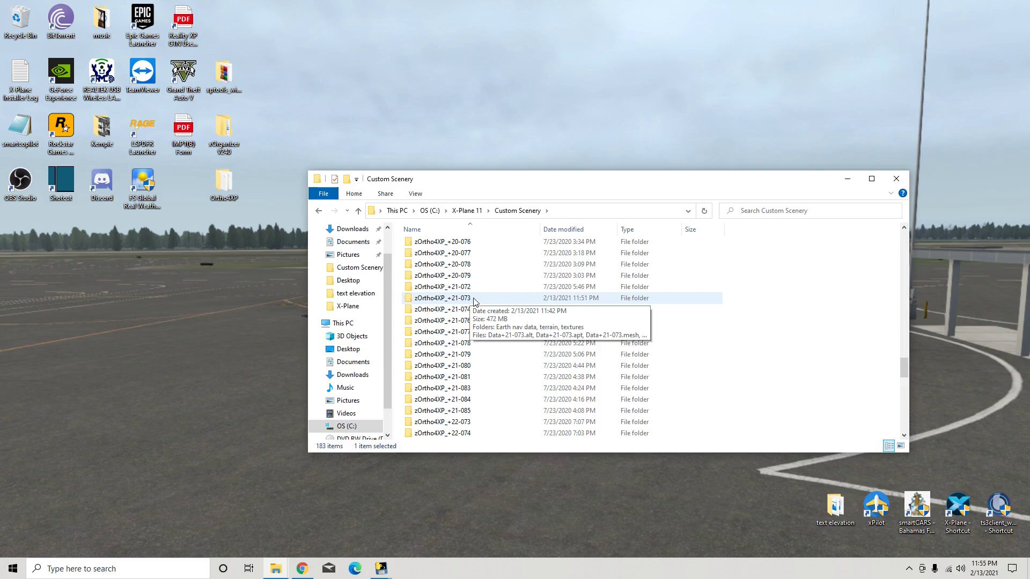
scroll(483, 391, "down", 9)
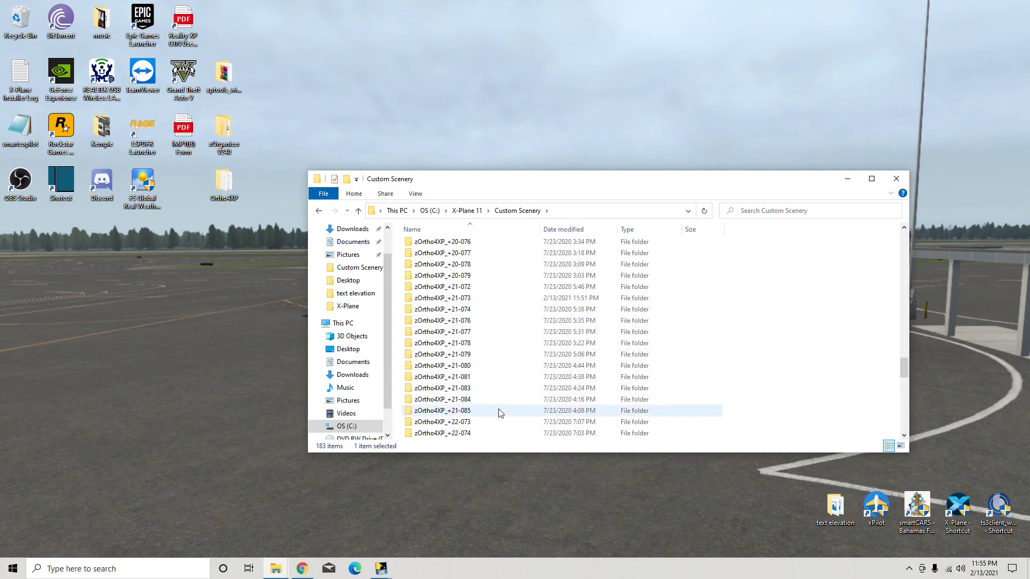
scroll(491, 408, "down", 1)
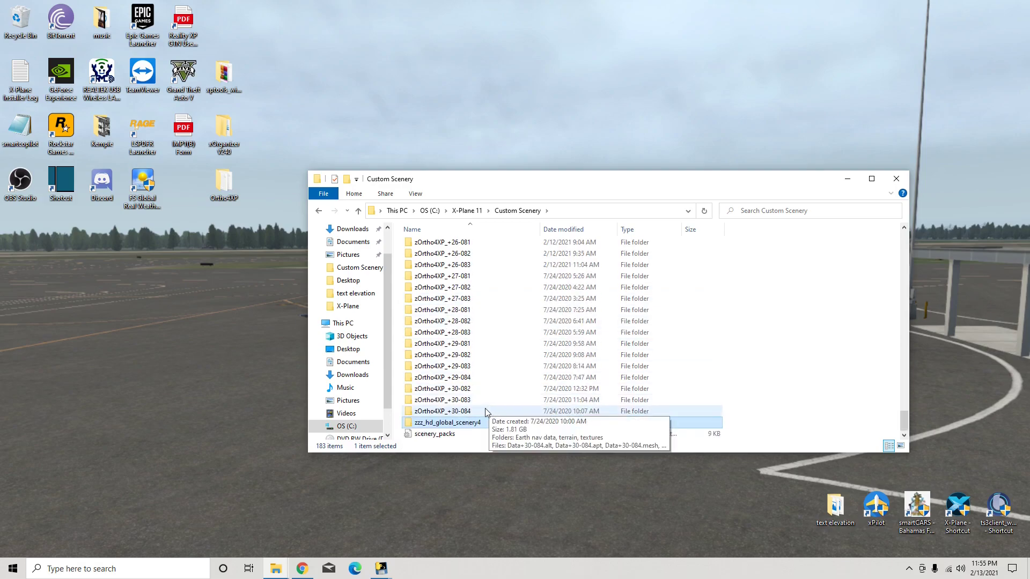
scroll(480, 376, "up", 3)
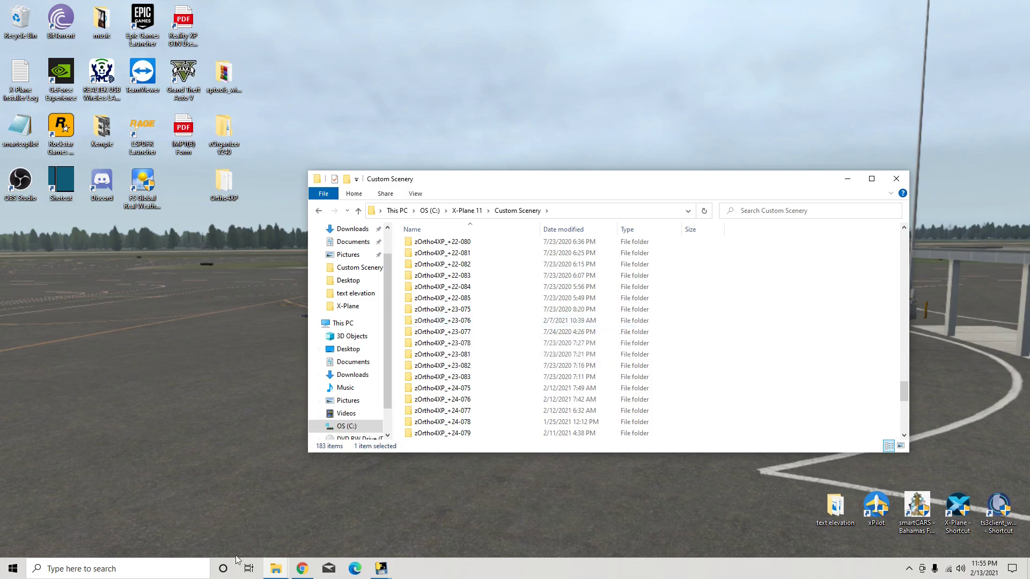
Step: Go to the Ortho4XP root folder and rename the yOrtho4XP_Overlays folder as yOrtho4XP_Overlays_Provo
mouse_move(279, 573)
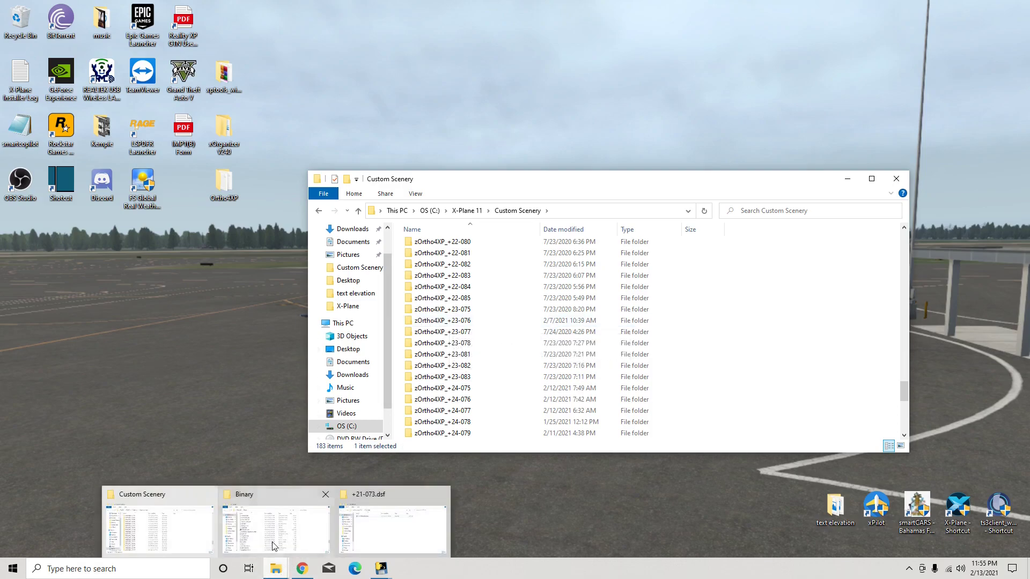
left_click(270, 523)
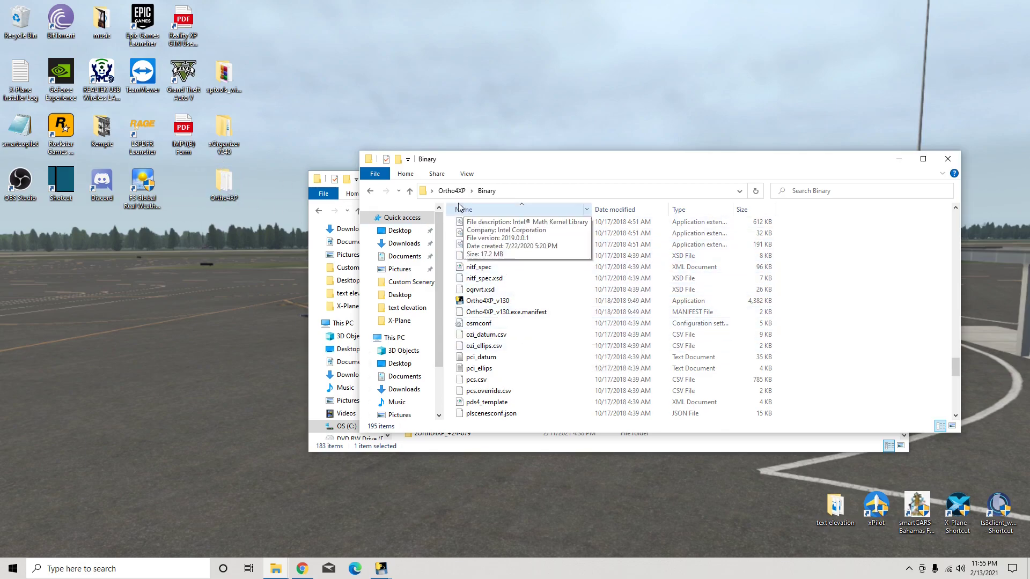
left_click(451, 191)
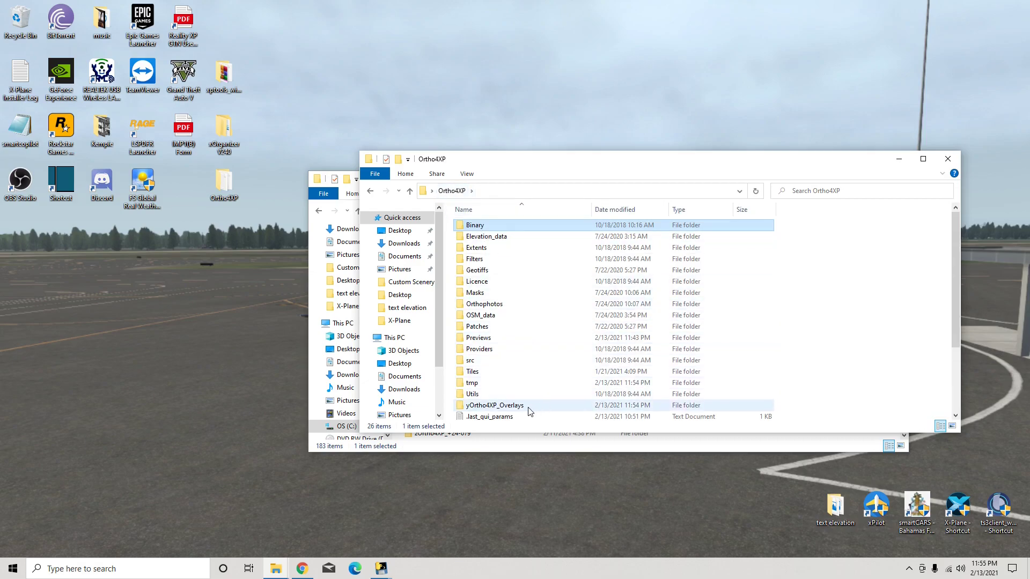
mouse_move(528, 408)
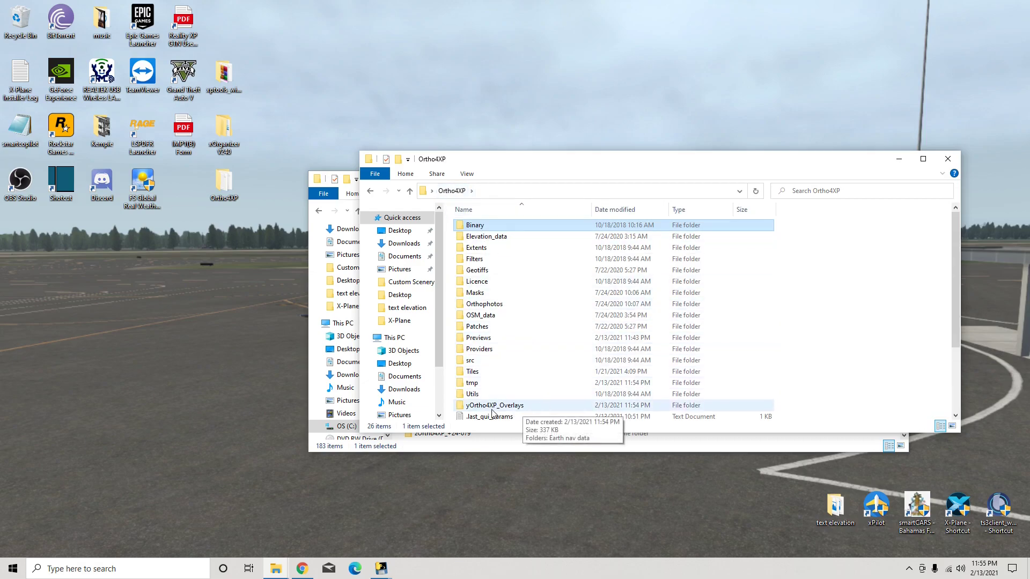
left_click(528, 407)
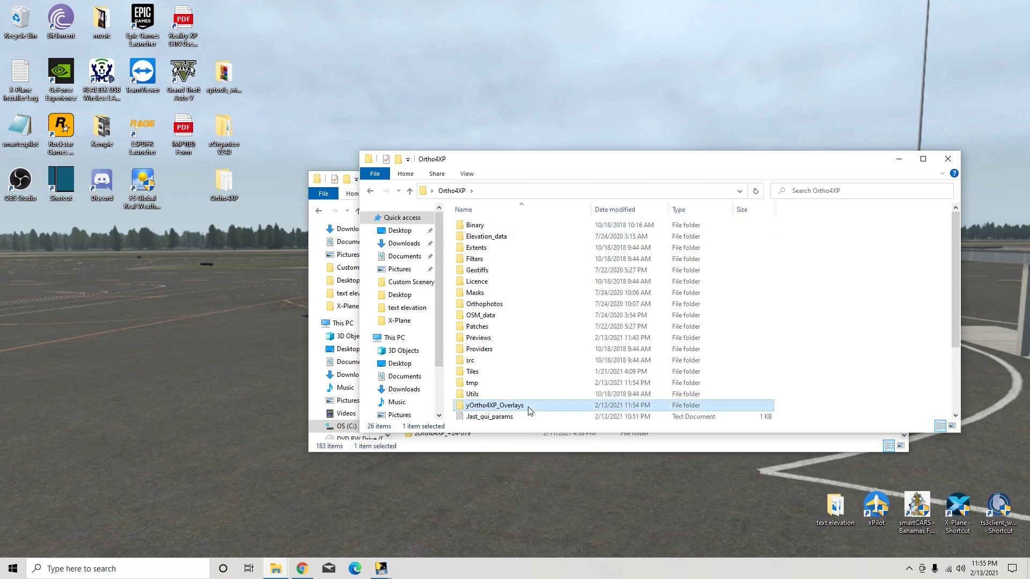
right_click(530, 406)
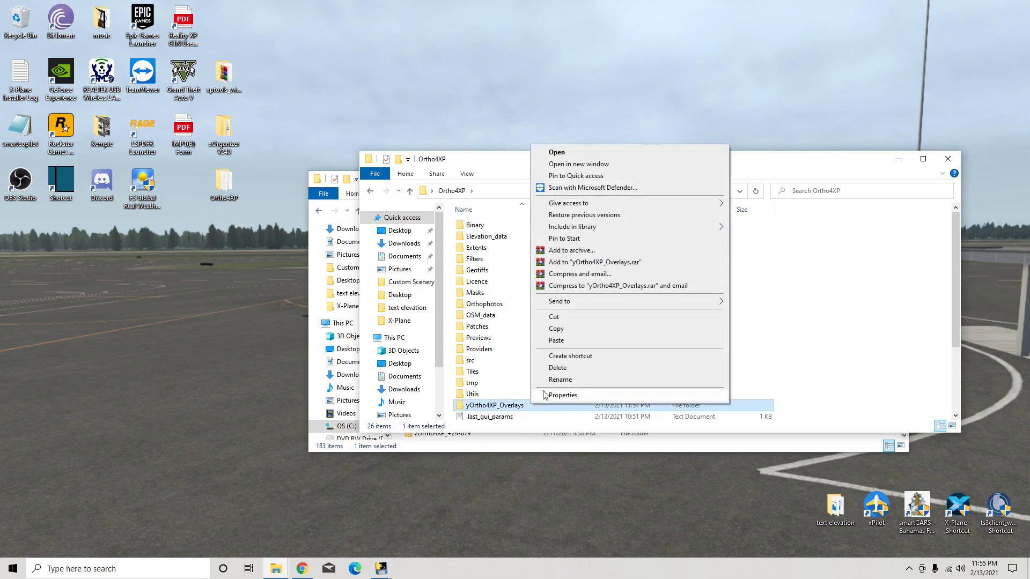
left_click(560, 380)
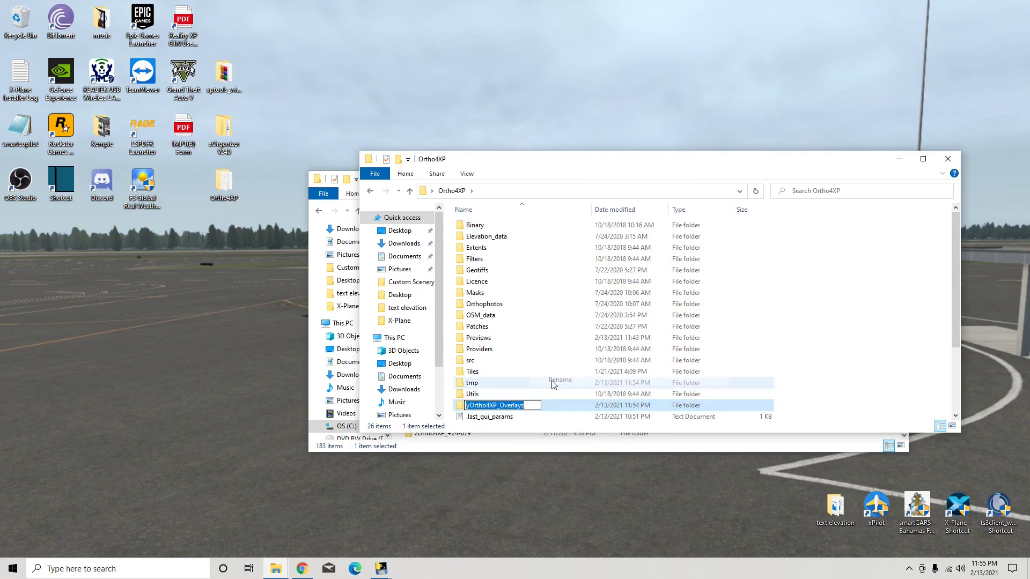
left_click(533, 409)
type("_Pre")
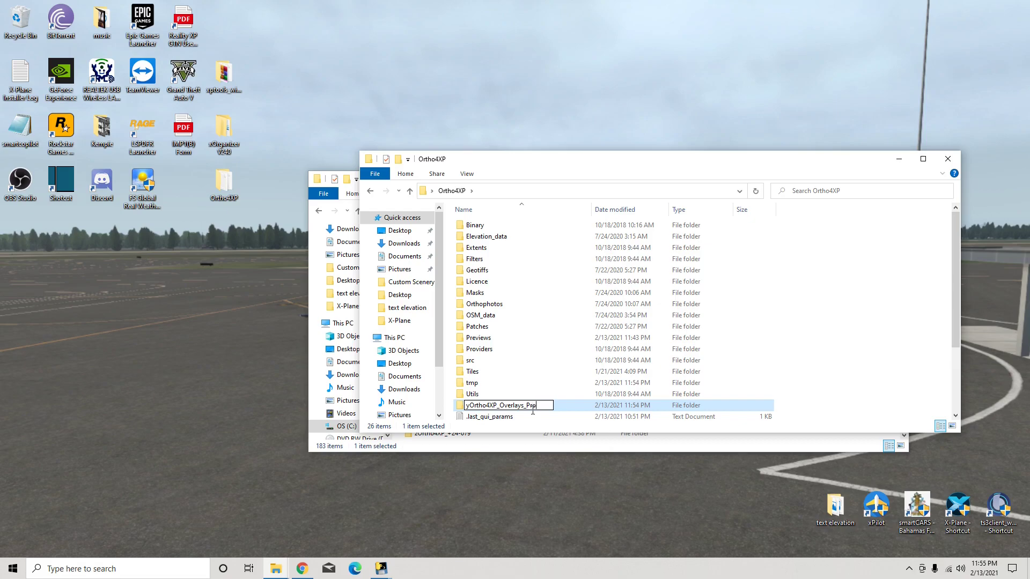
type("v")
type("ovo")
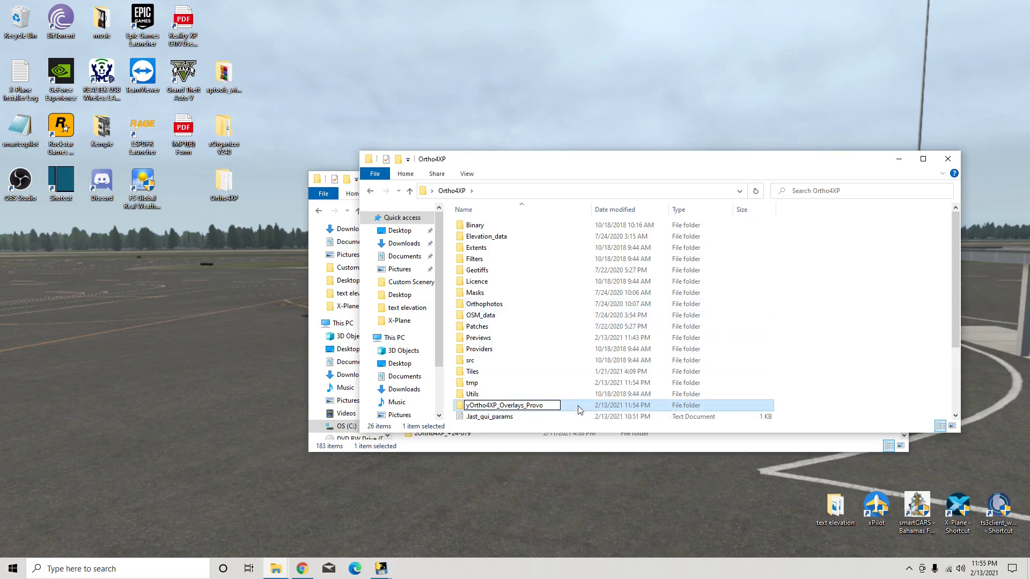
key("Return")
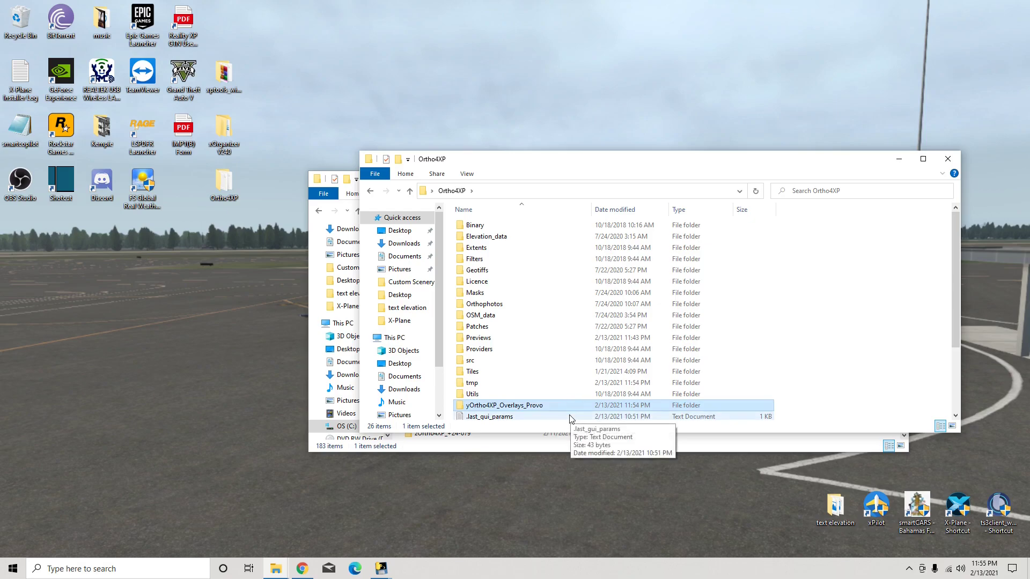
Step: Move the yOrtho4XP_Overlays_Provo folder from the Ortho4XP folder into X-Plane 11's Custom Scenery folder
right_click(529, 410)
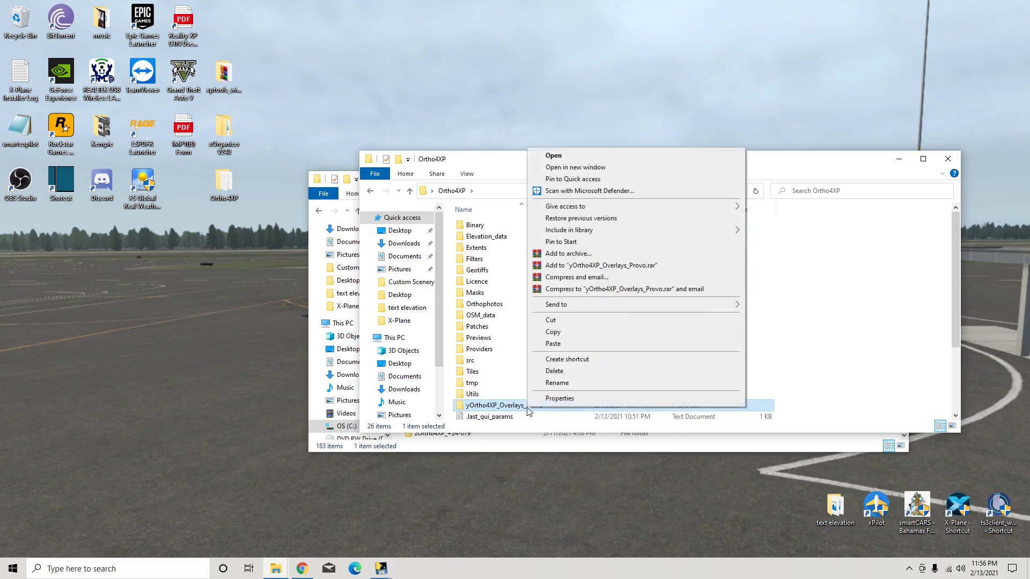
left_click(572, 322)
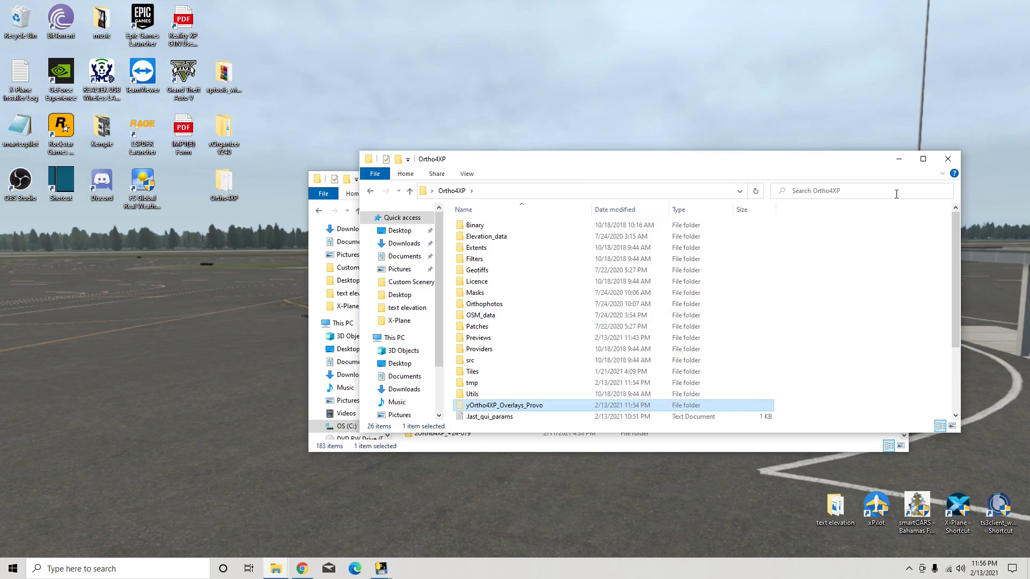
left_click(899, 159)
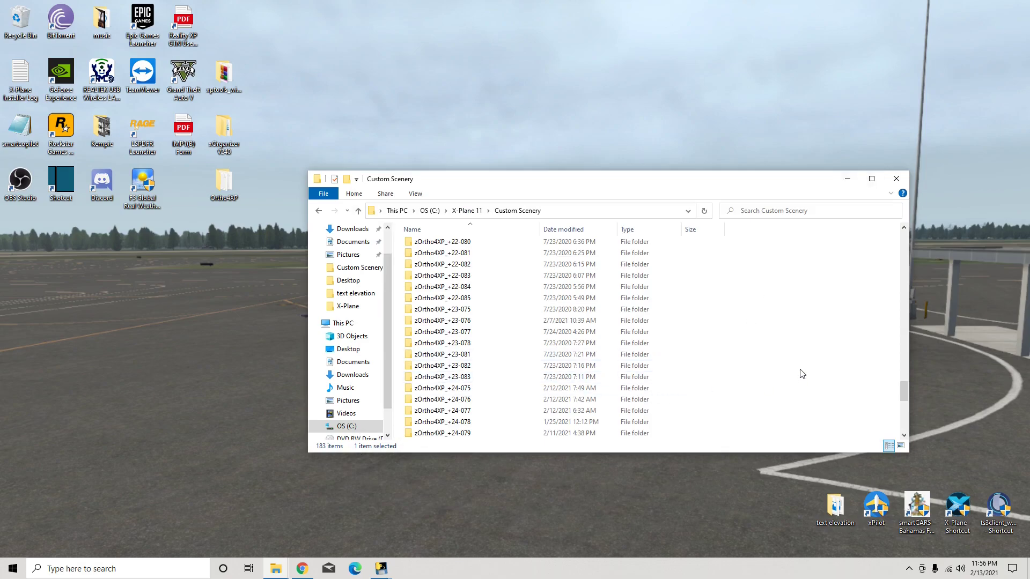
right_click(748, 354)
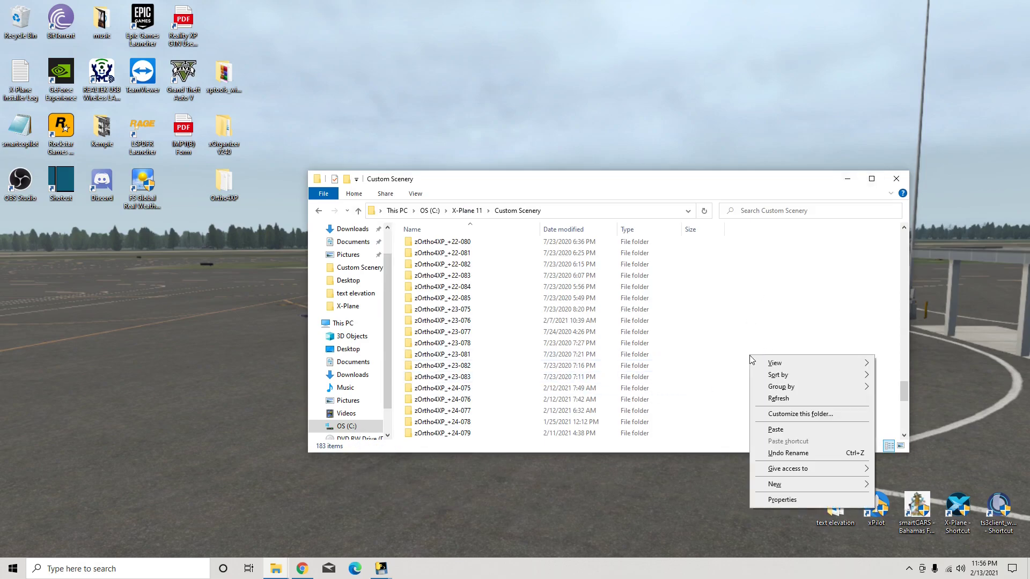
left_click(775, 429)
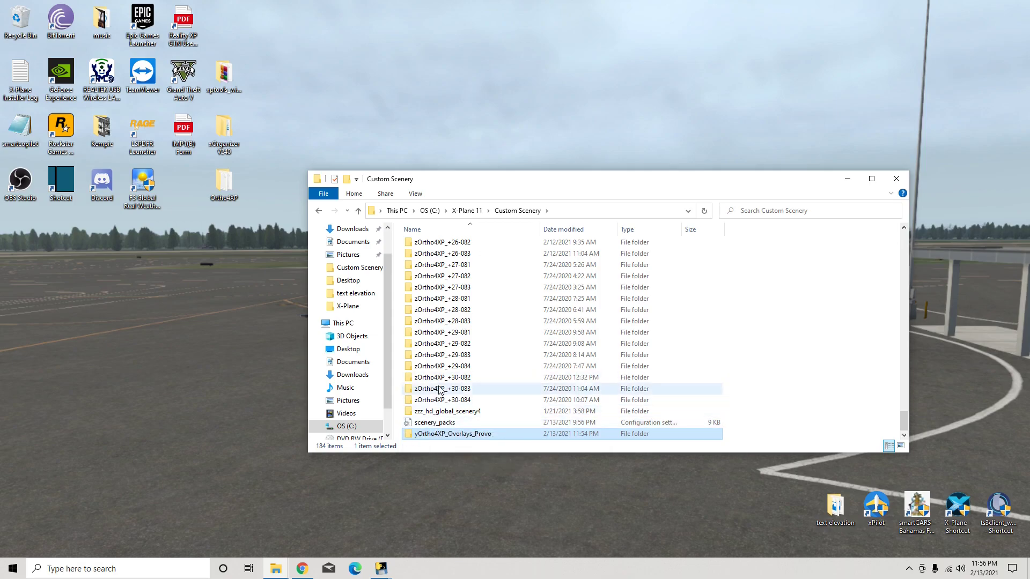
Step: Reopen the Custom Scenery folder to refresh its order and check the yOrtho4XP_Overlays_Provo folder among the overlay and zOrtho4XP tile folders
scroll(439, 389, "up", 20)
scroll(441, 382, "up", 10)
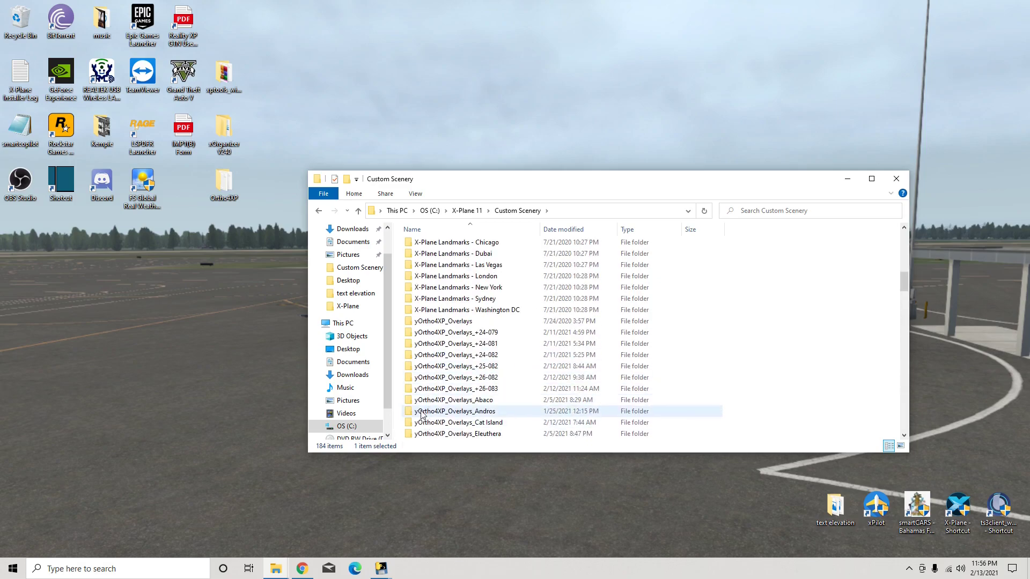
scroll(494, 411, "down", 20)
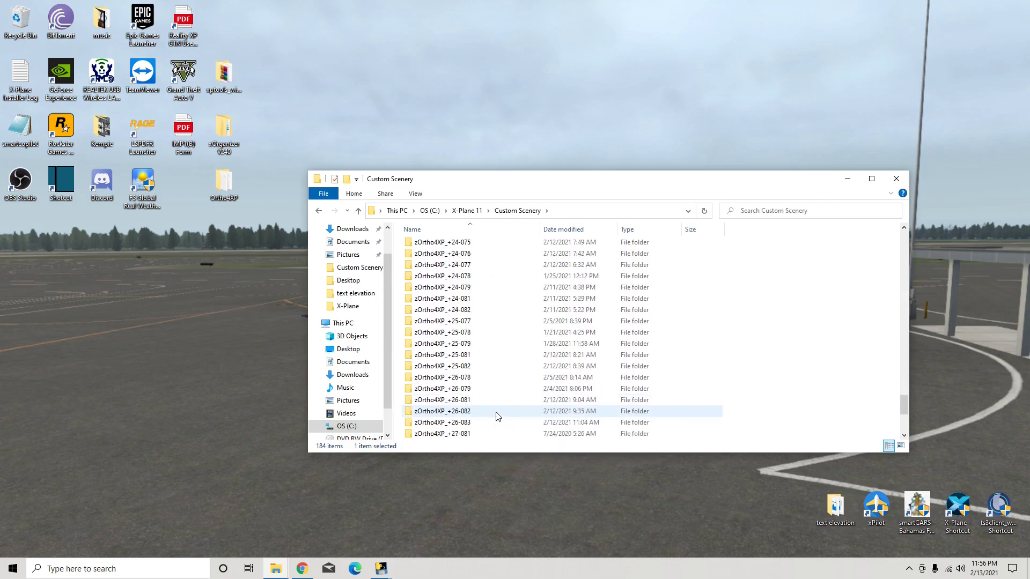
scroll(498, 416, "down", 5)
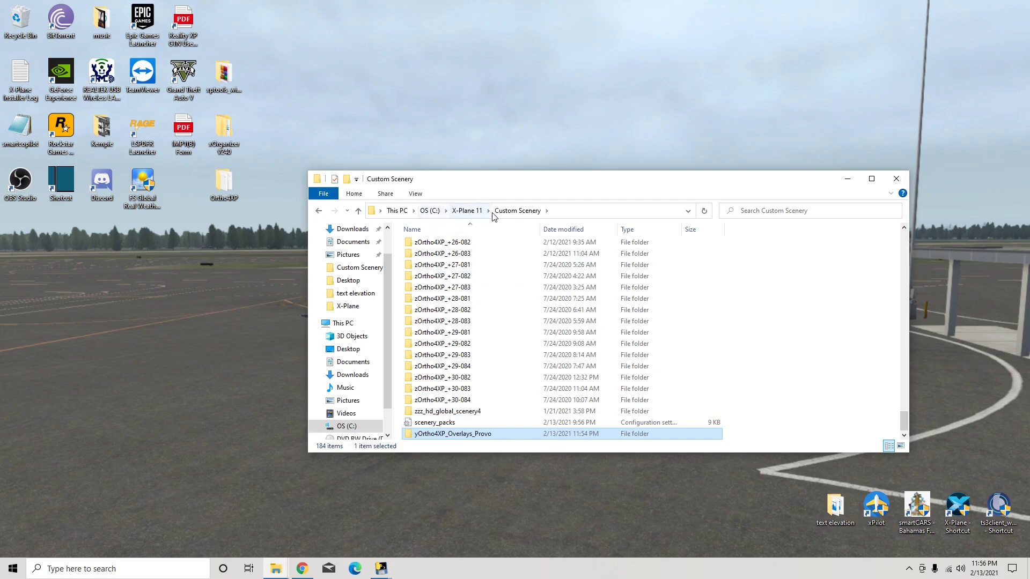
left_click(468, 211)
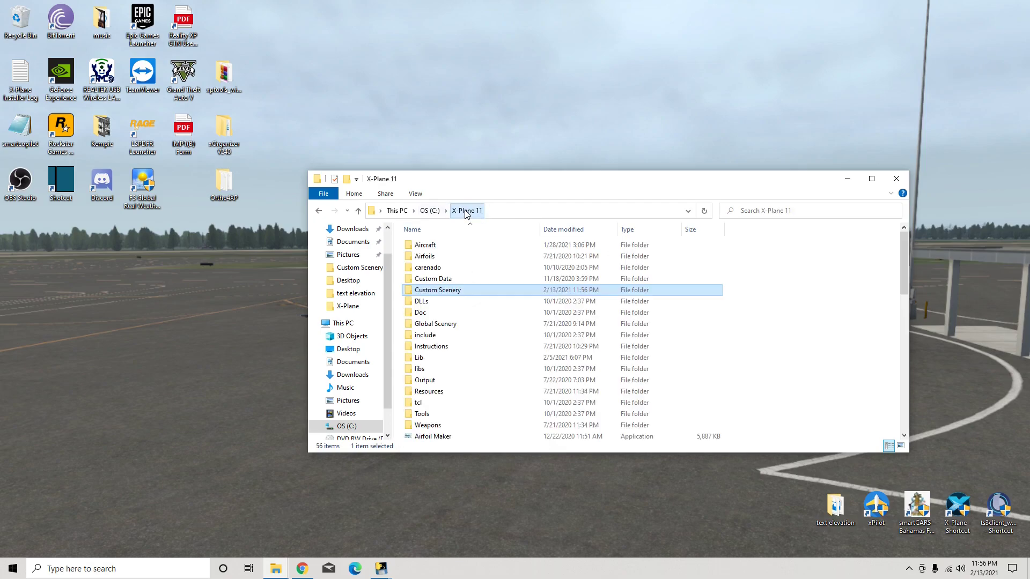
double_click(457, 292)
scroll(485, 376, "down", 20)
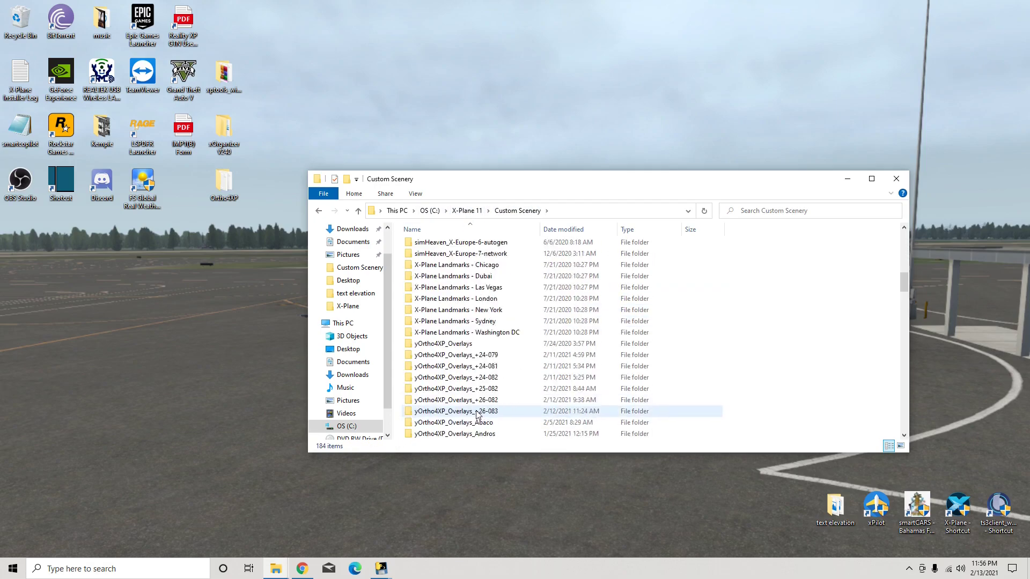
scroll(477, 412, "down", 20)
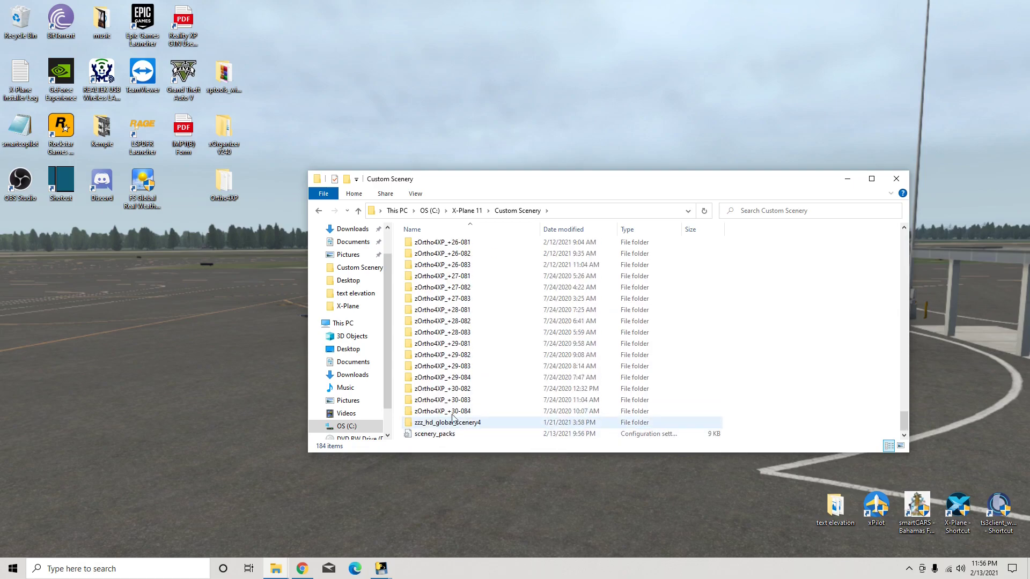
scroll(462, 377, "up", 5)
scroll(461, 376, "up", 20)
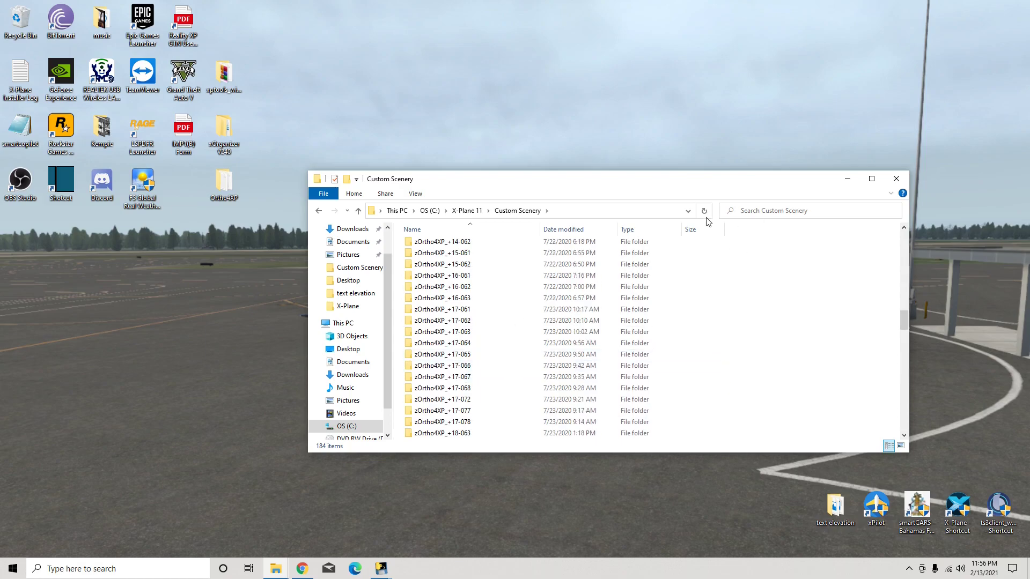
scroll(517, 326, "up", 3)
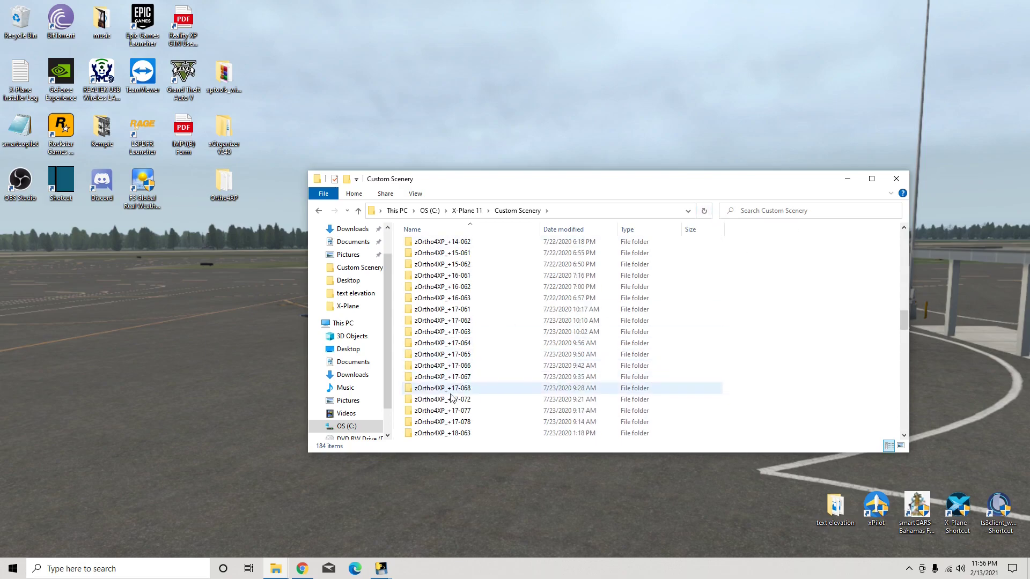
scroll(450, 400, "up", 6)
scroll(445, 349, "down", 3)
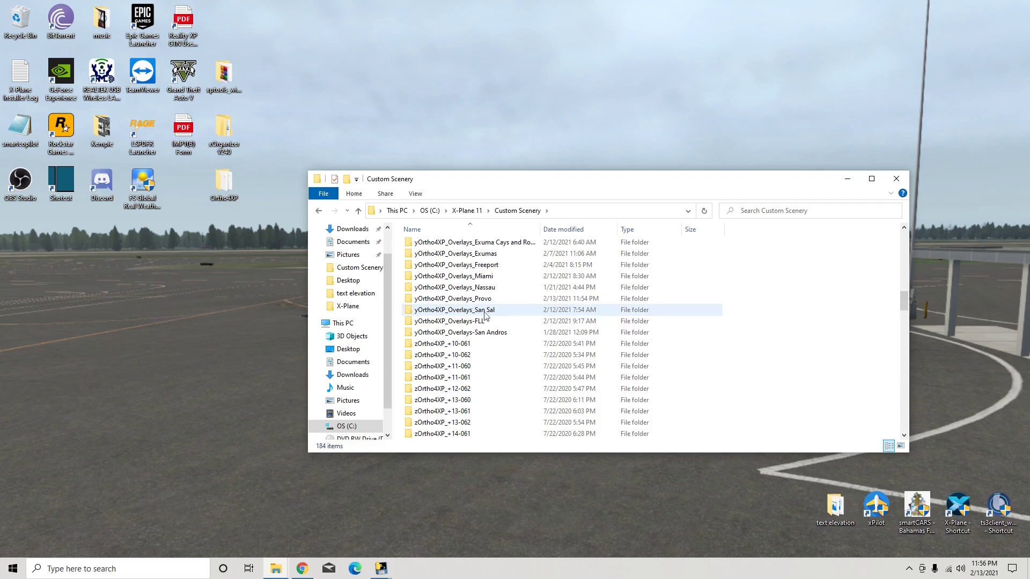
scroll(488, 389, "down", 14)
scroll(488, 391, "down", 15)
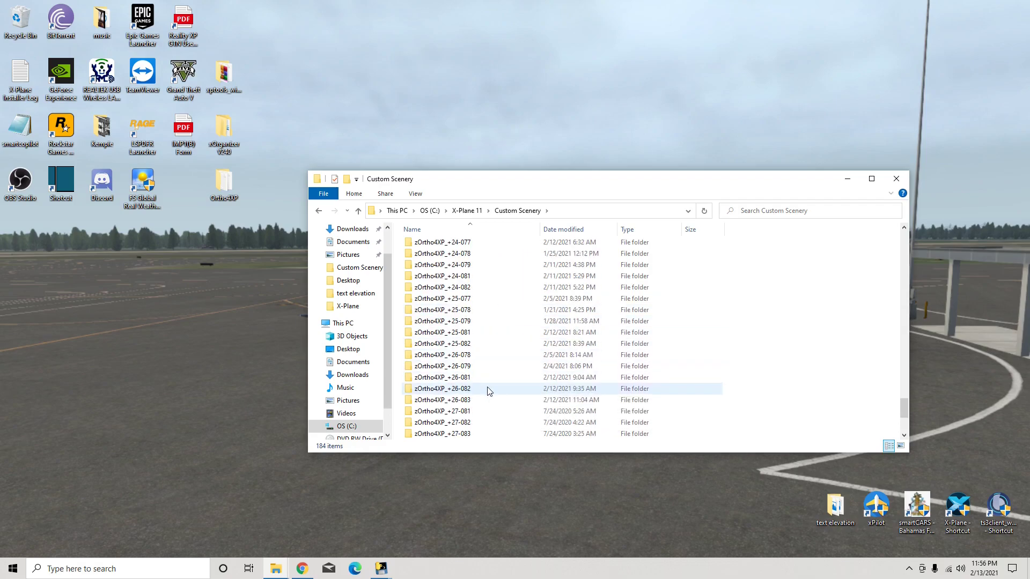
scroll(489, 390, "down", 5)
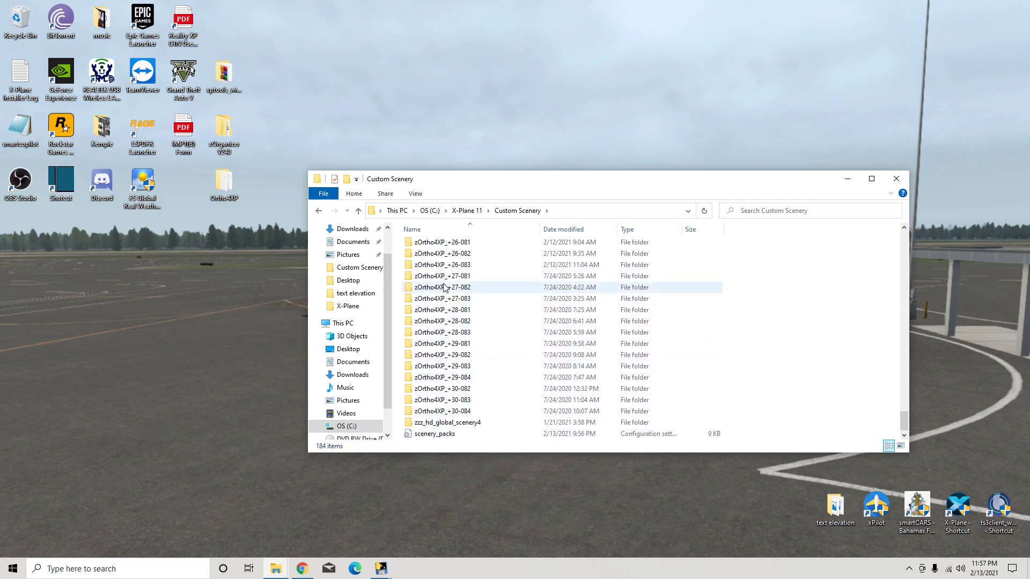
scroll(451, 312, "up", 14)
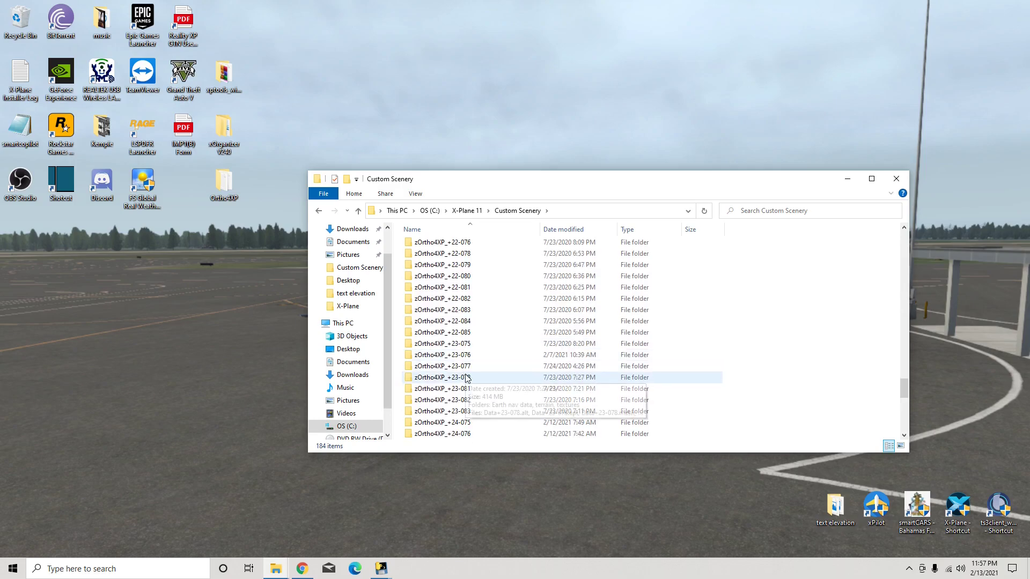
scroll(462, 378, "down", 14)
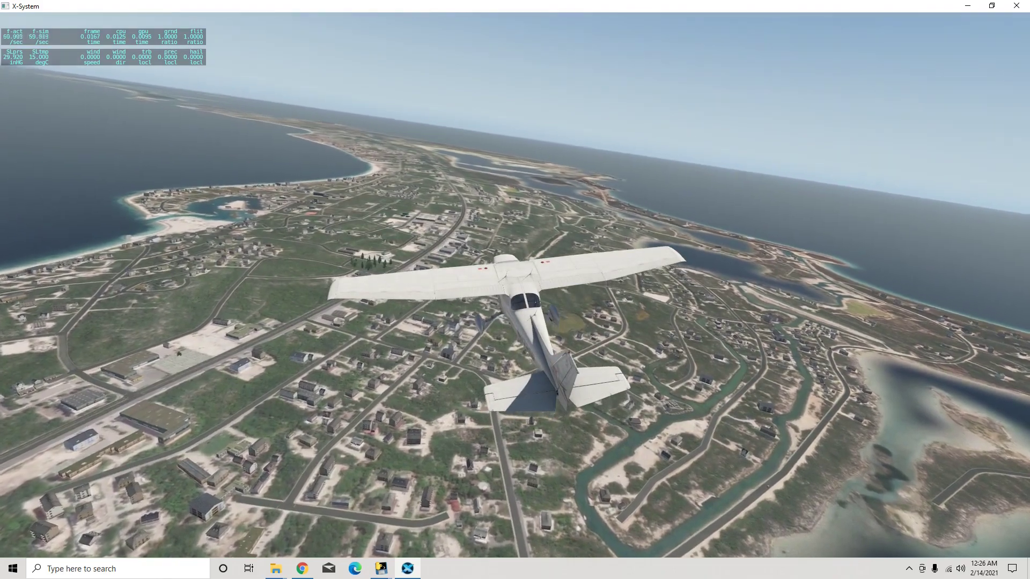
Step: Switch to the running X-Plane flight and examine the new tile's scenery from the cockpit and from external views around the aircraft
key("shift+9")
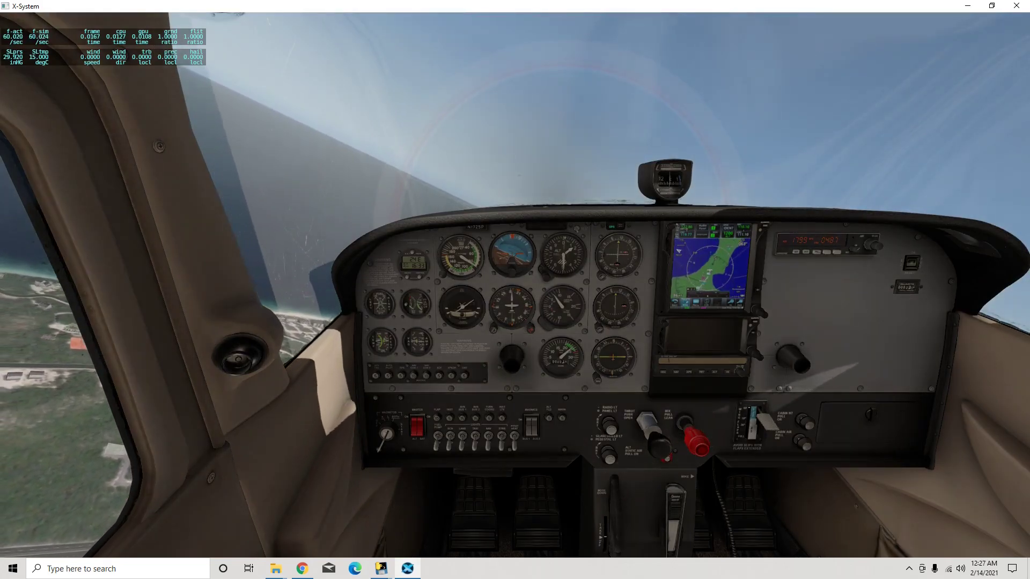
key("shift+8")
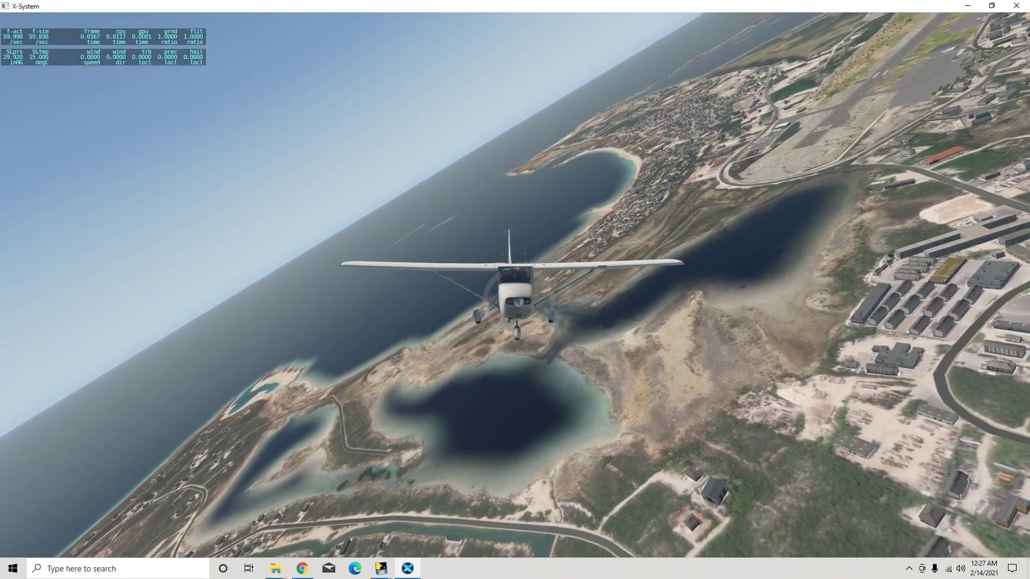
key("Right")
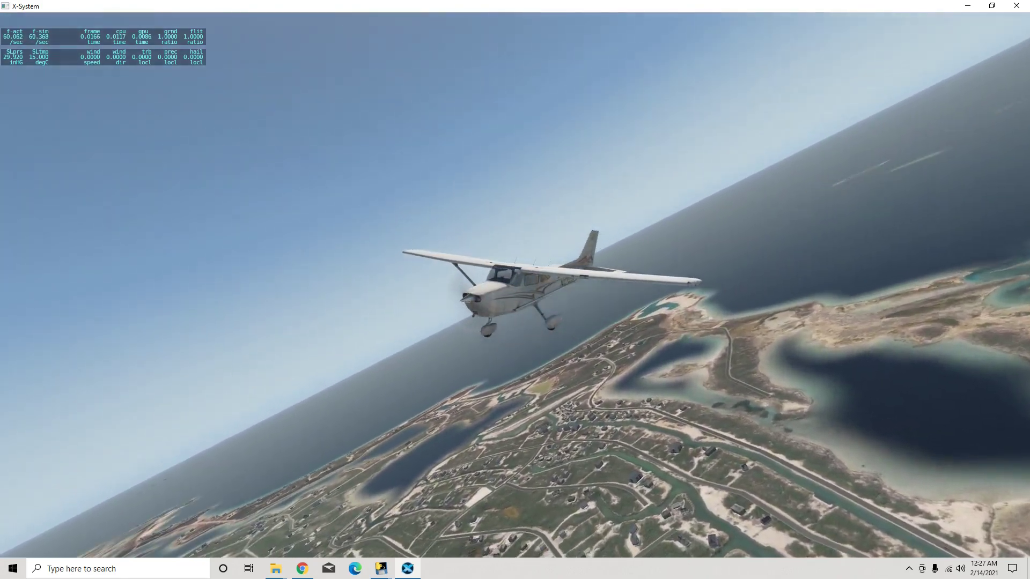